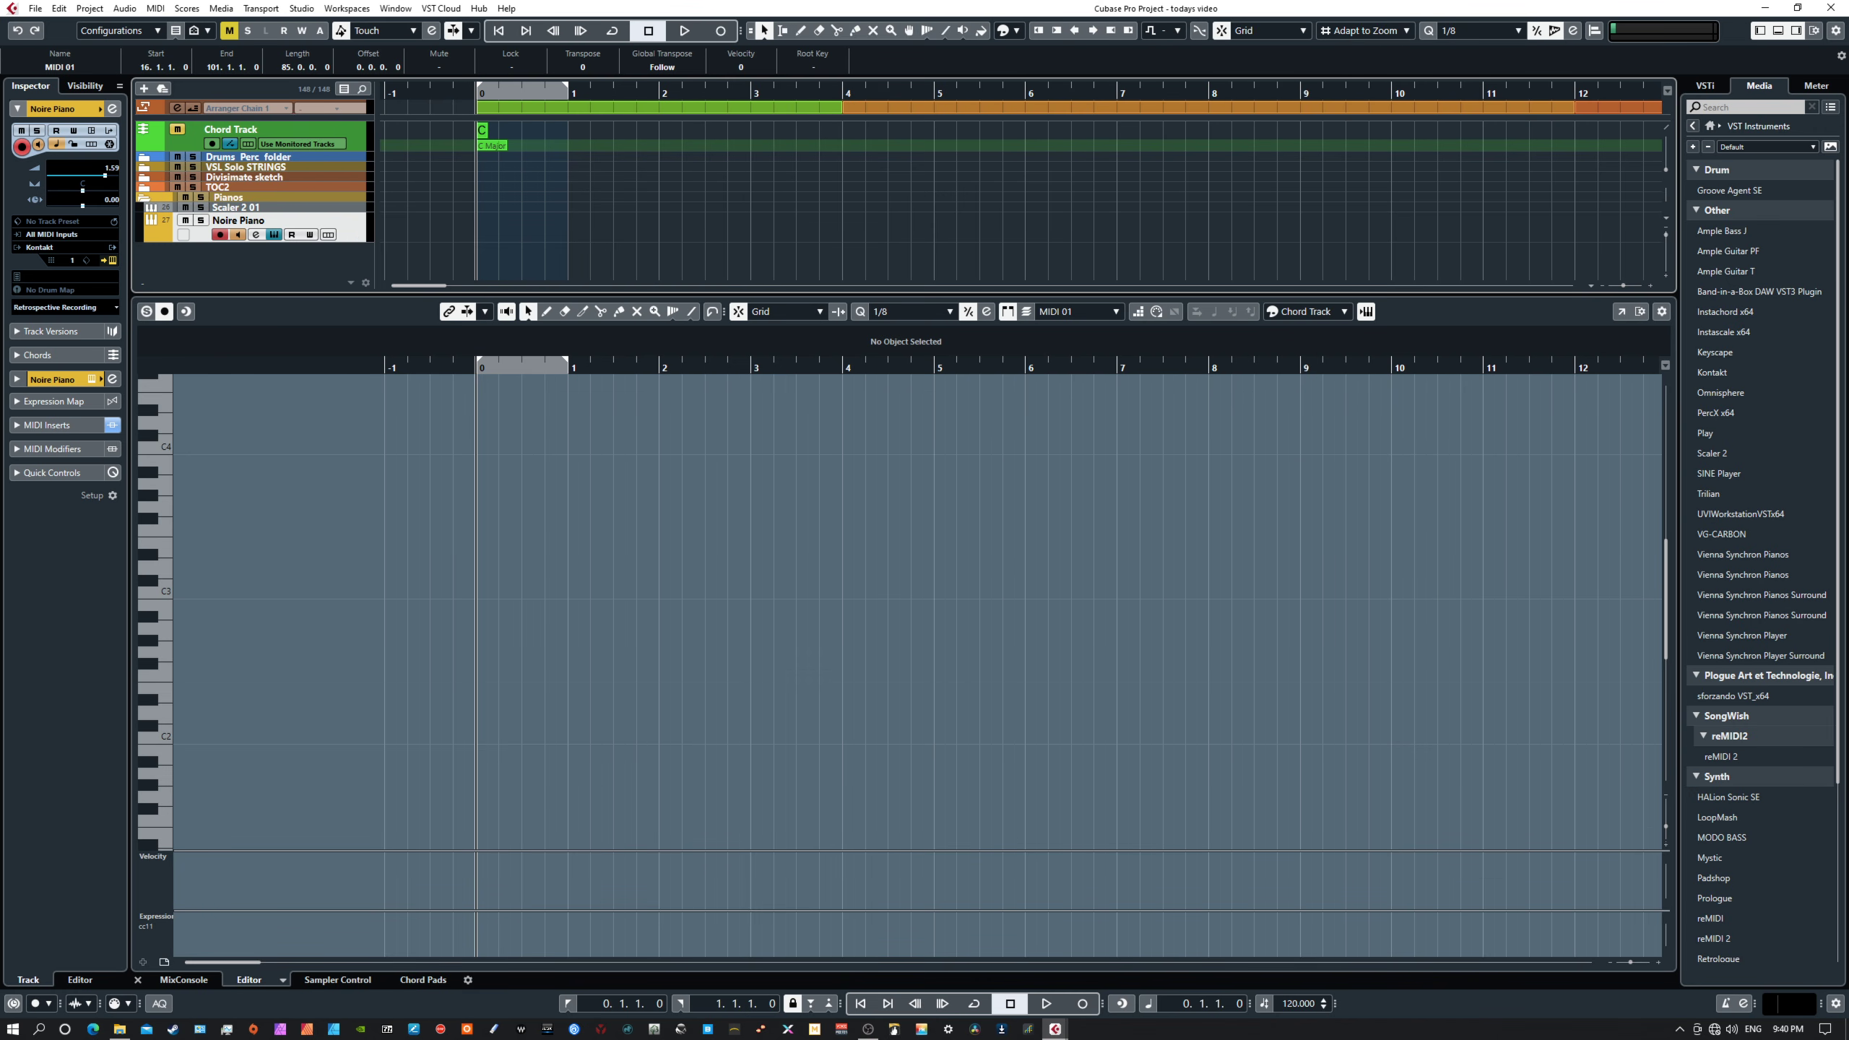
Bring up the Scaler 2 window, toggle its audio detection on and off, and move the window away again.
drag(670, 310, 0, 196)
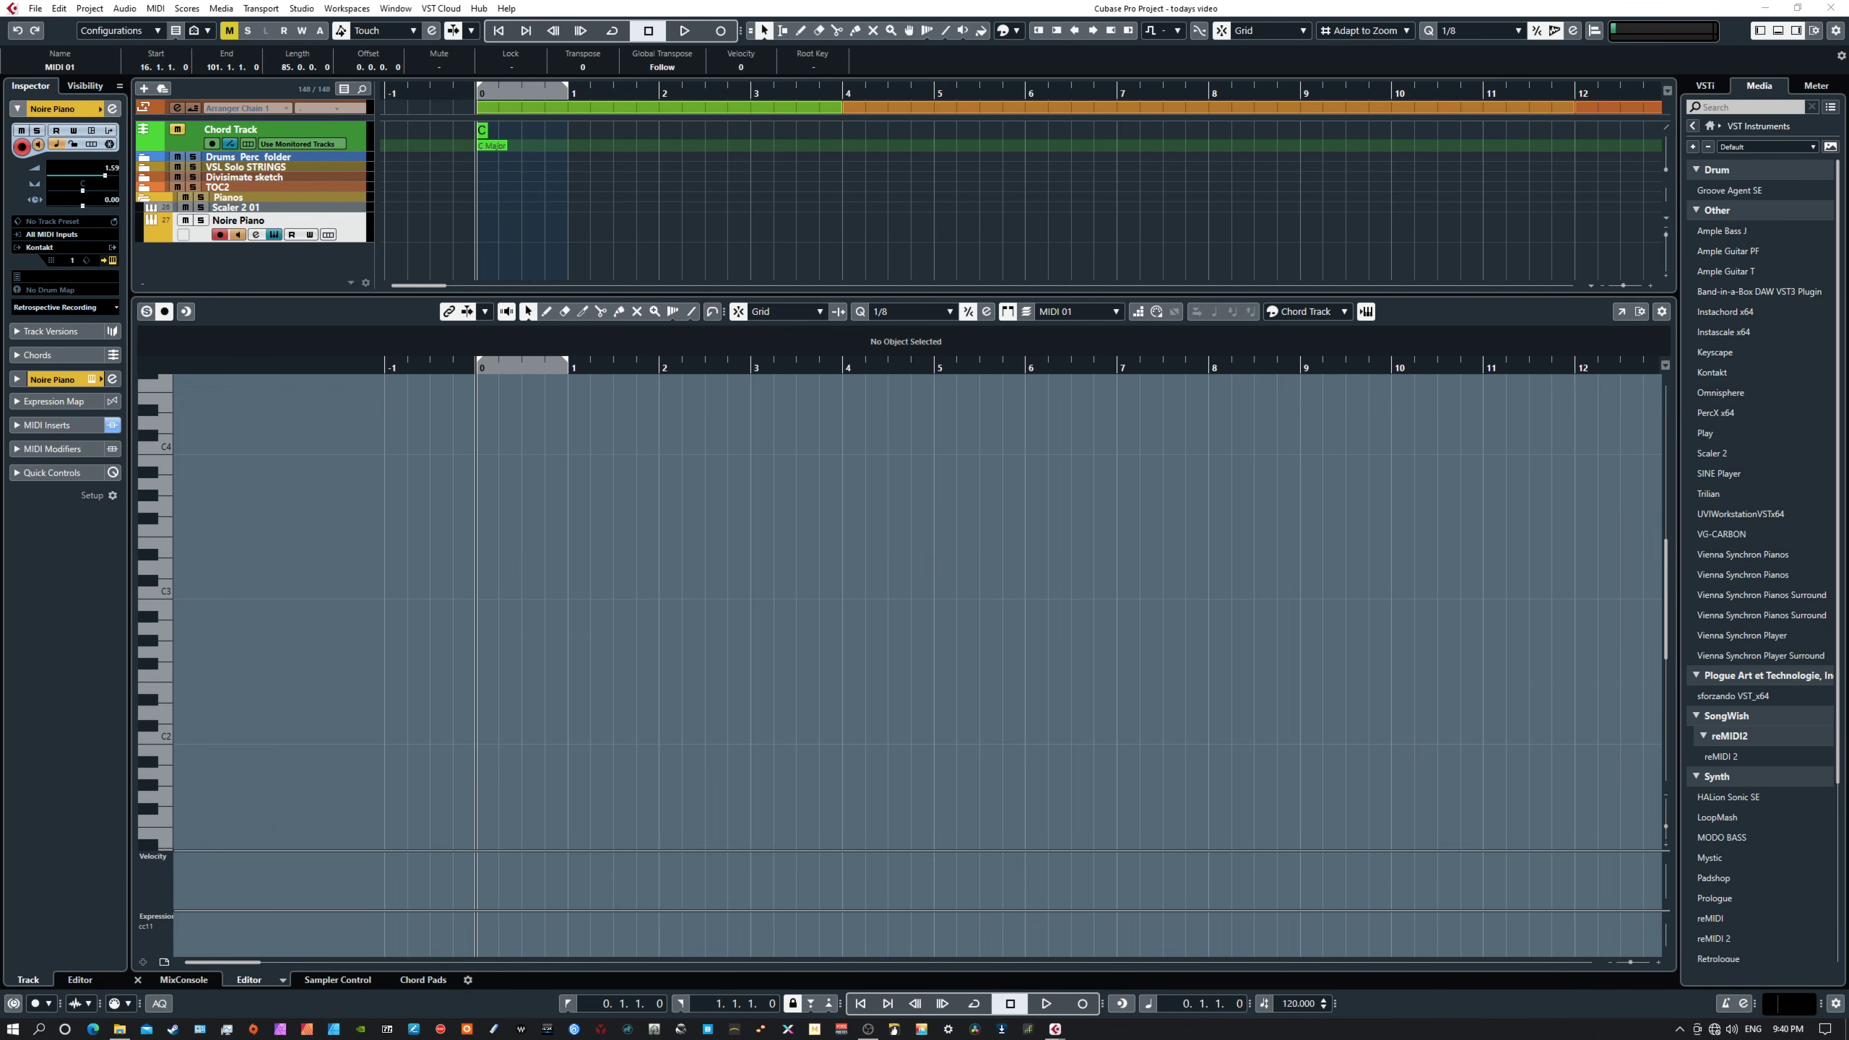
drag(0, 339, 520, 292)
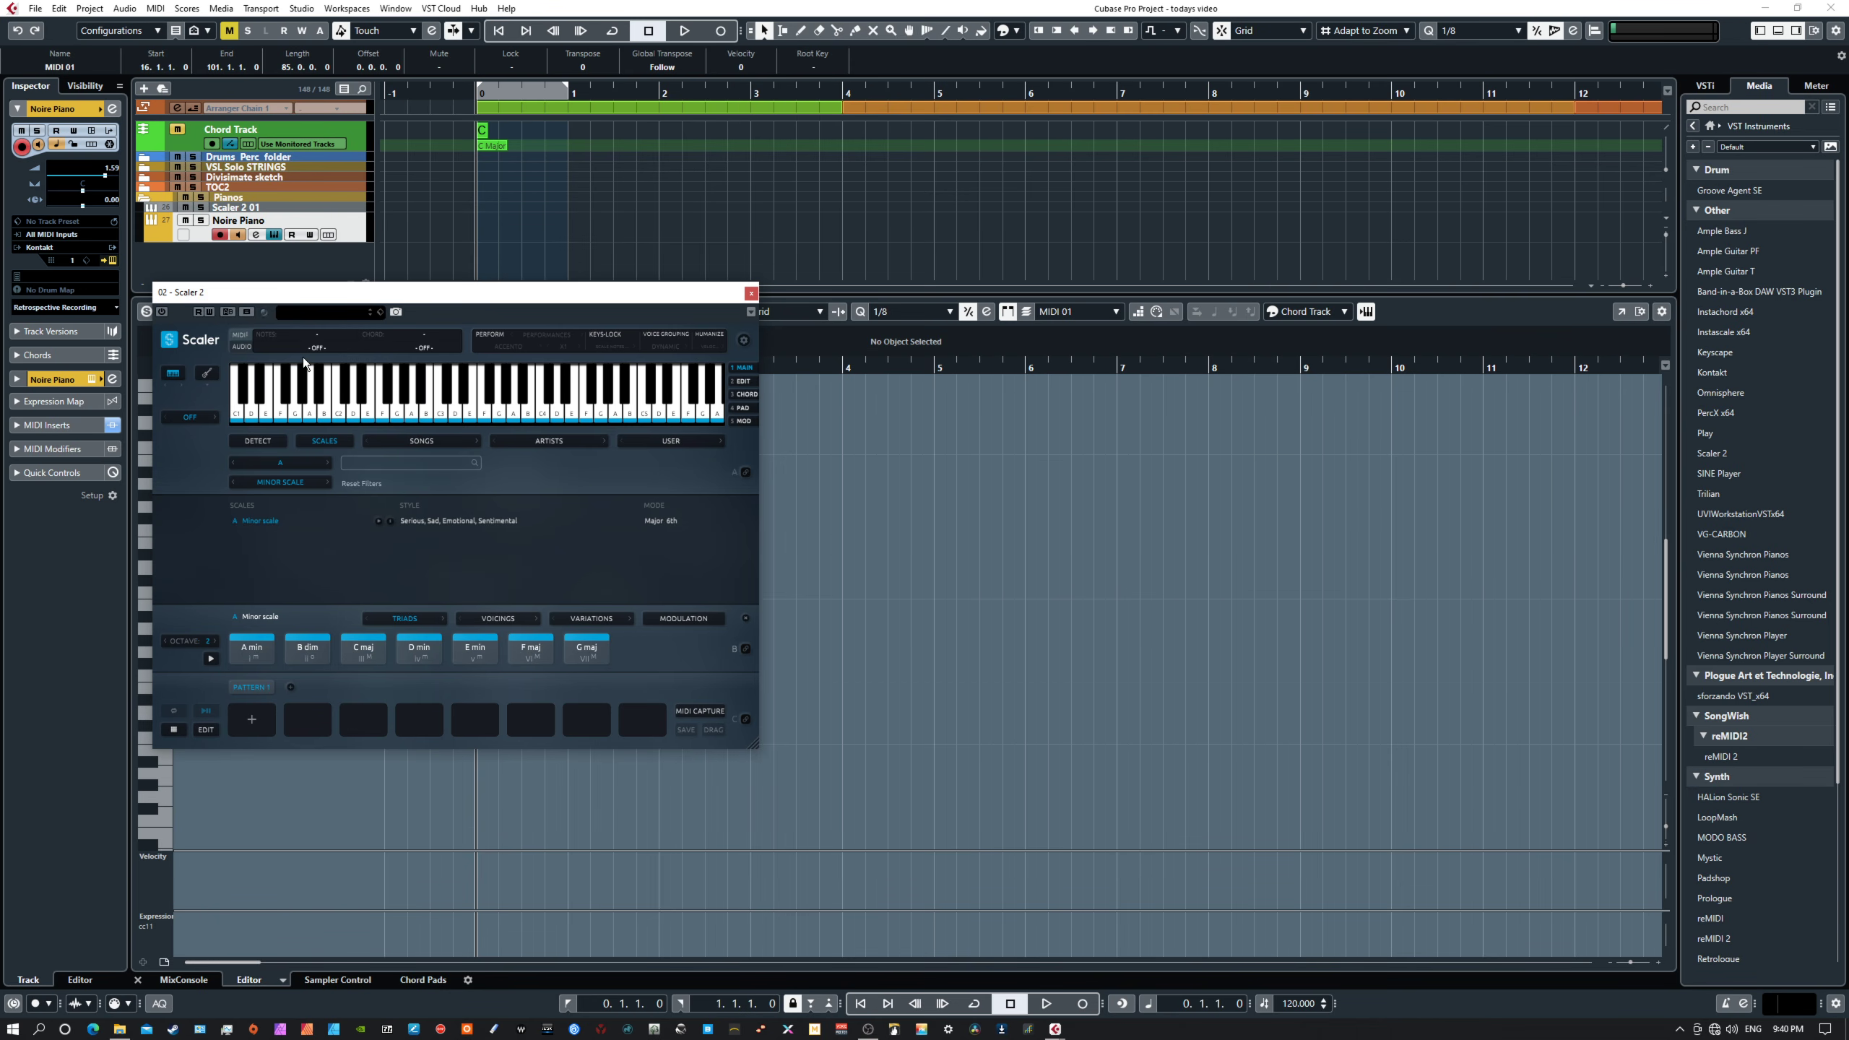
click(243, 346)
click(243, 347)
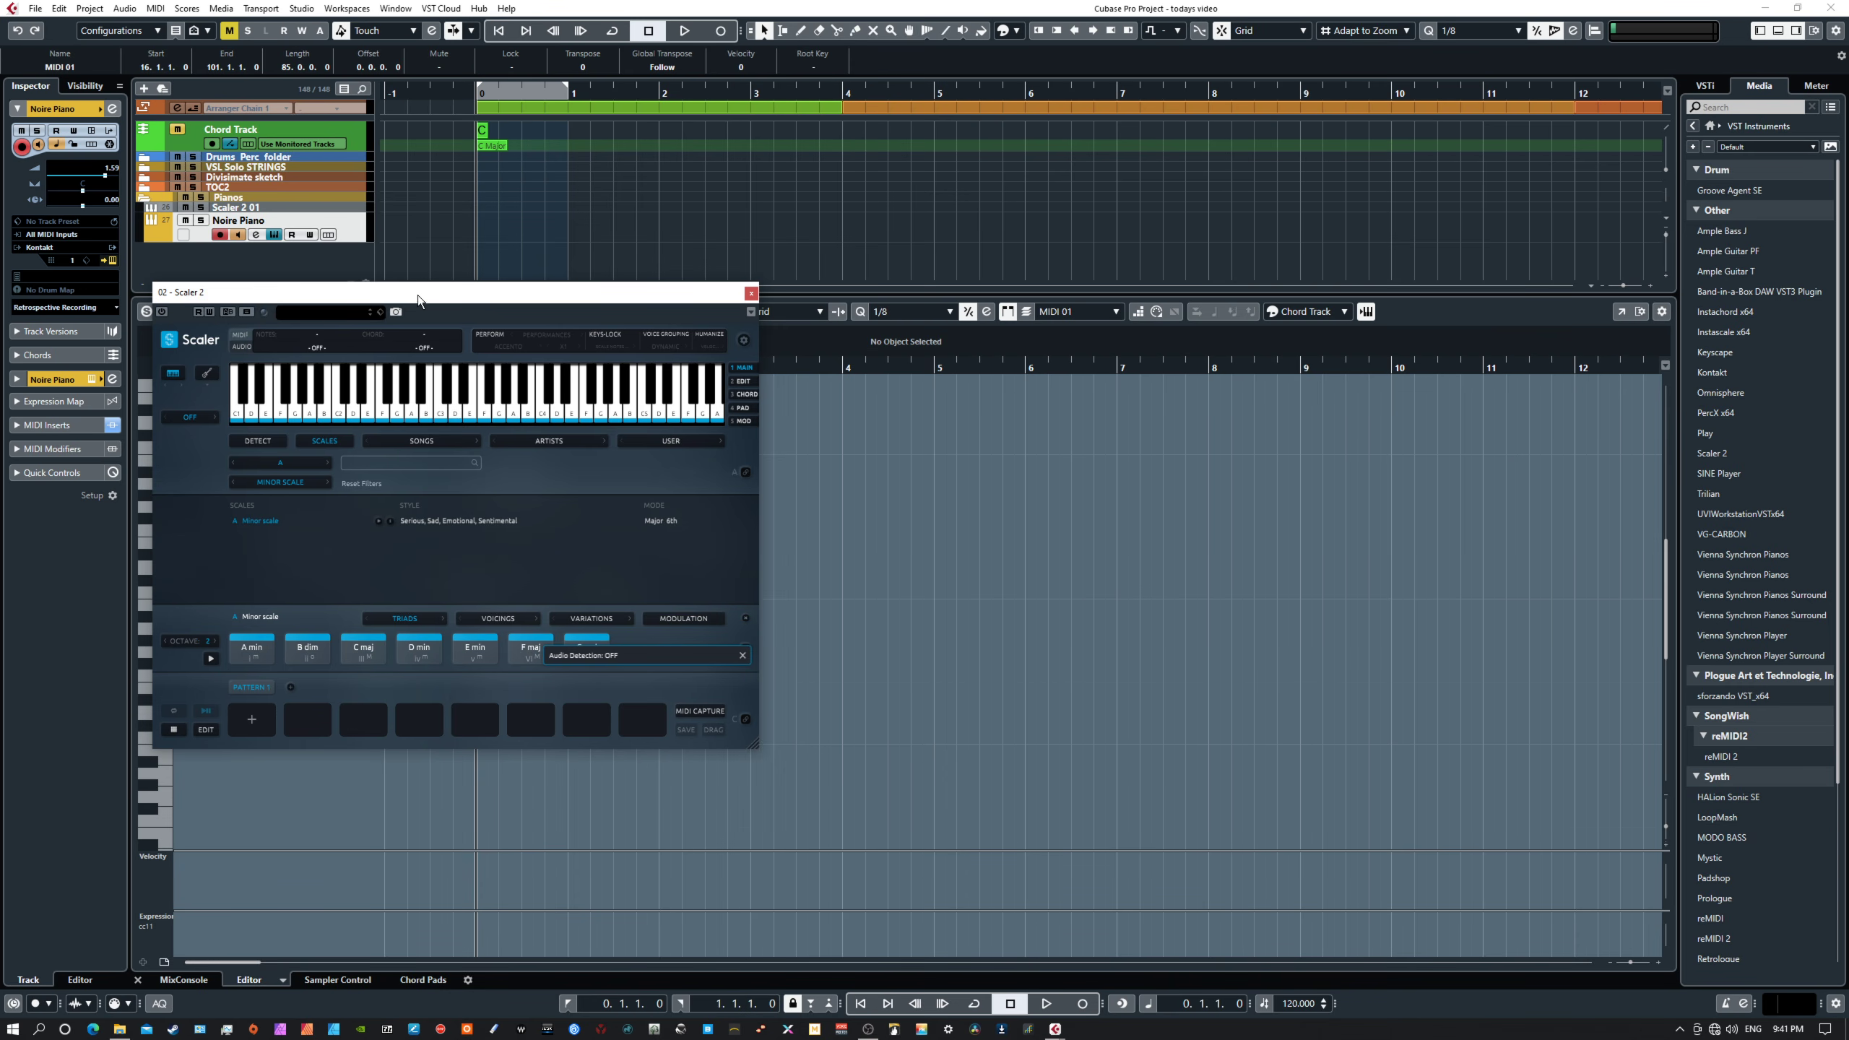
drag(448, 297, 0, 539)
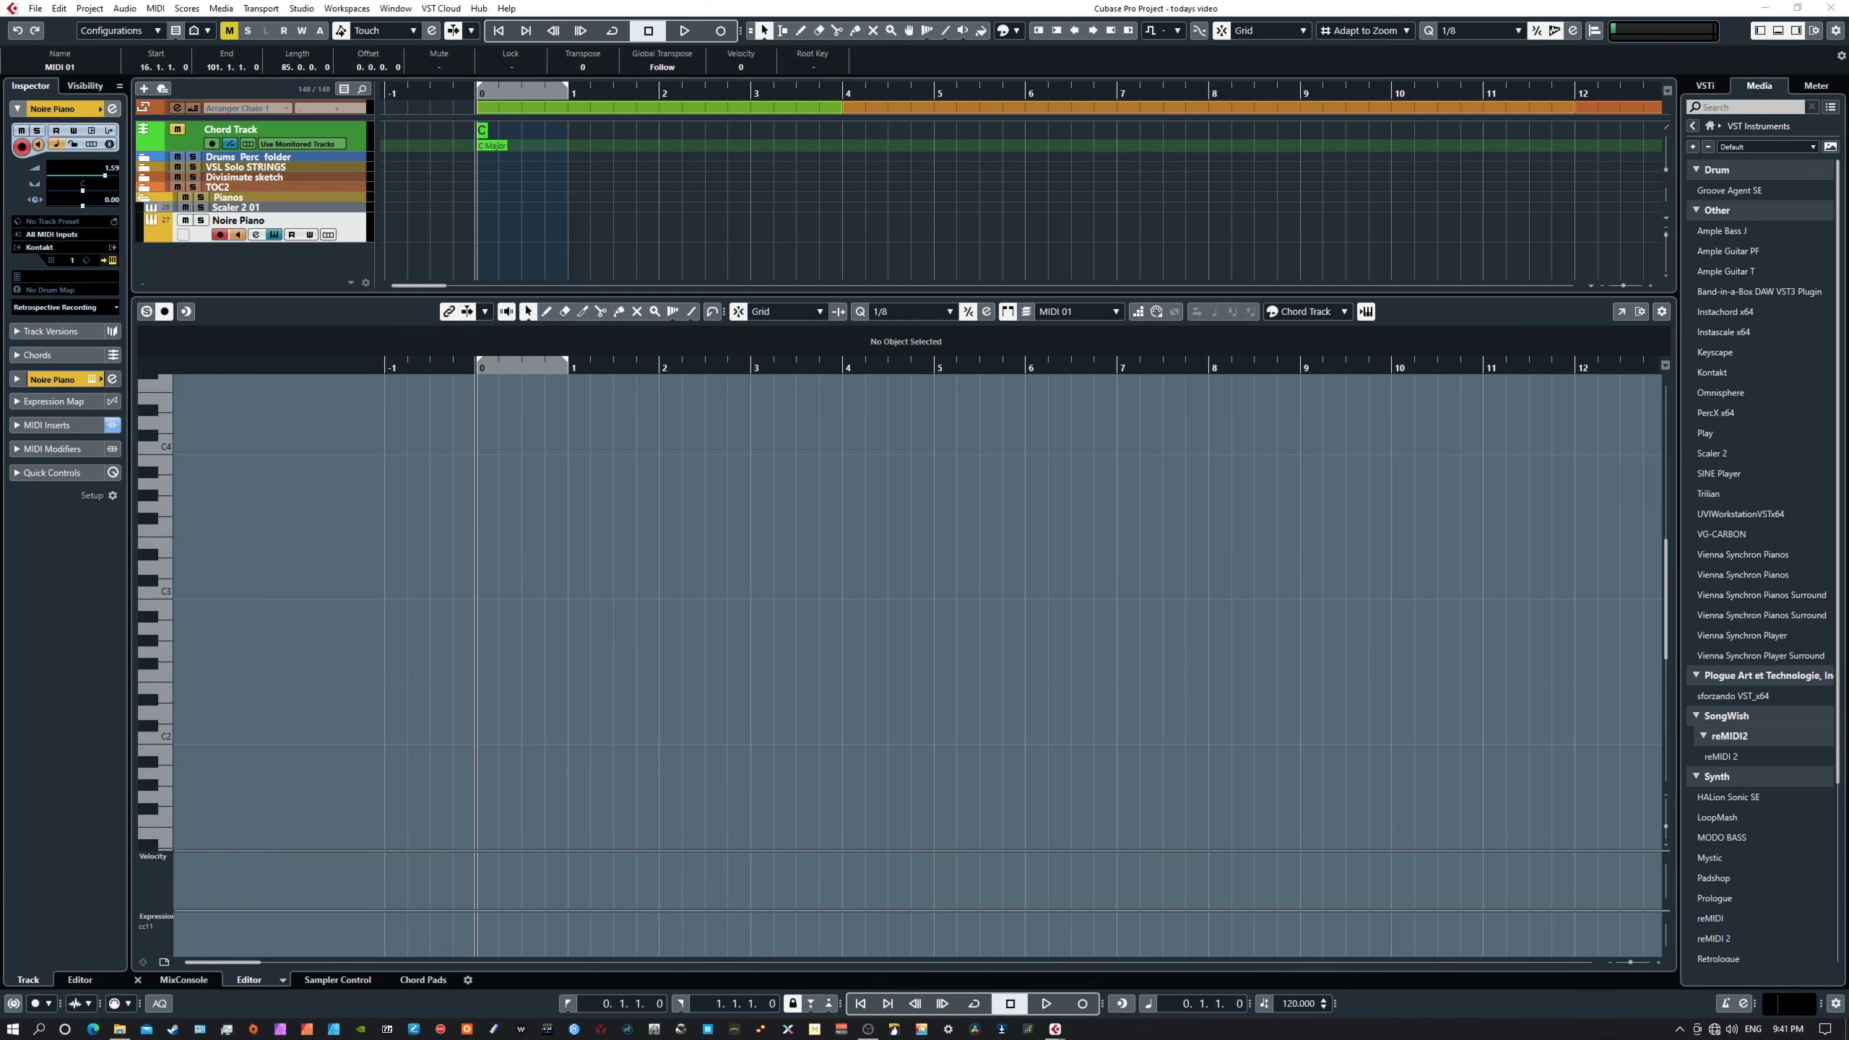
Show the Noire Piano track's MIDI inserts and examine the Transformer's operation, key and scale options.
click(66, 426)
drag(0, 468, 745, 481)
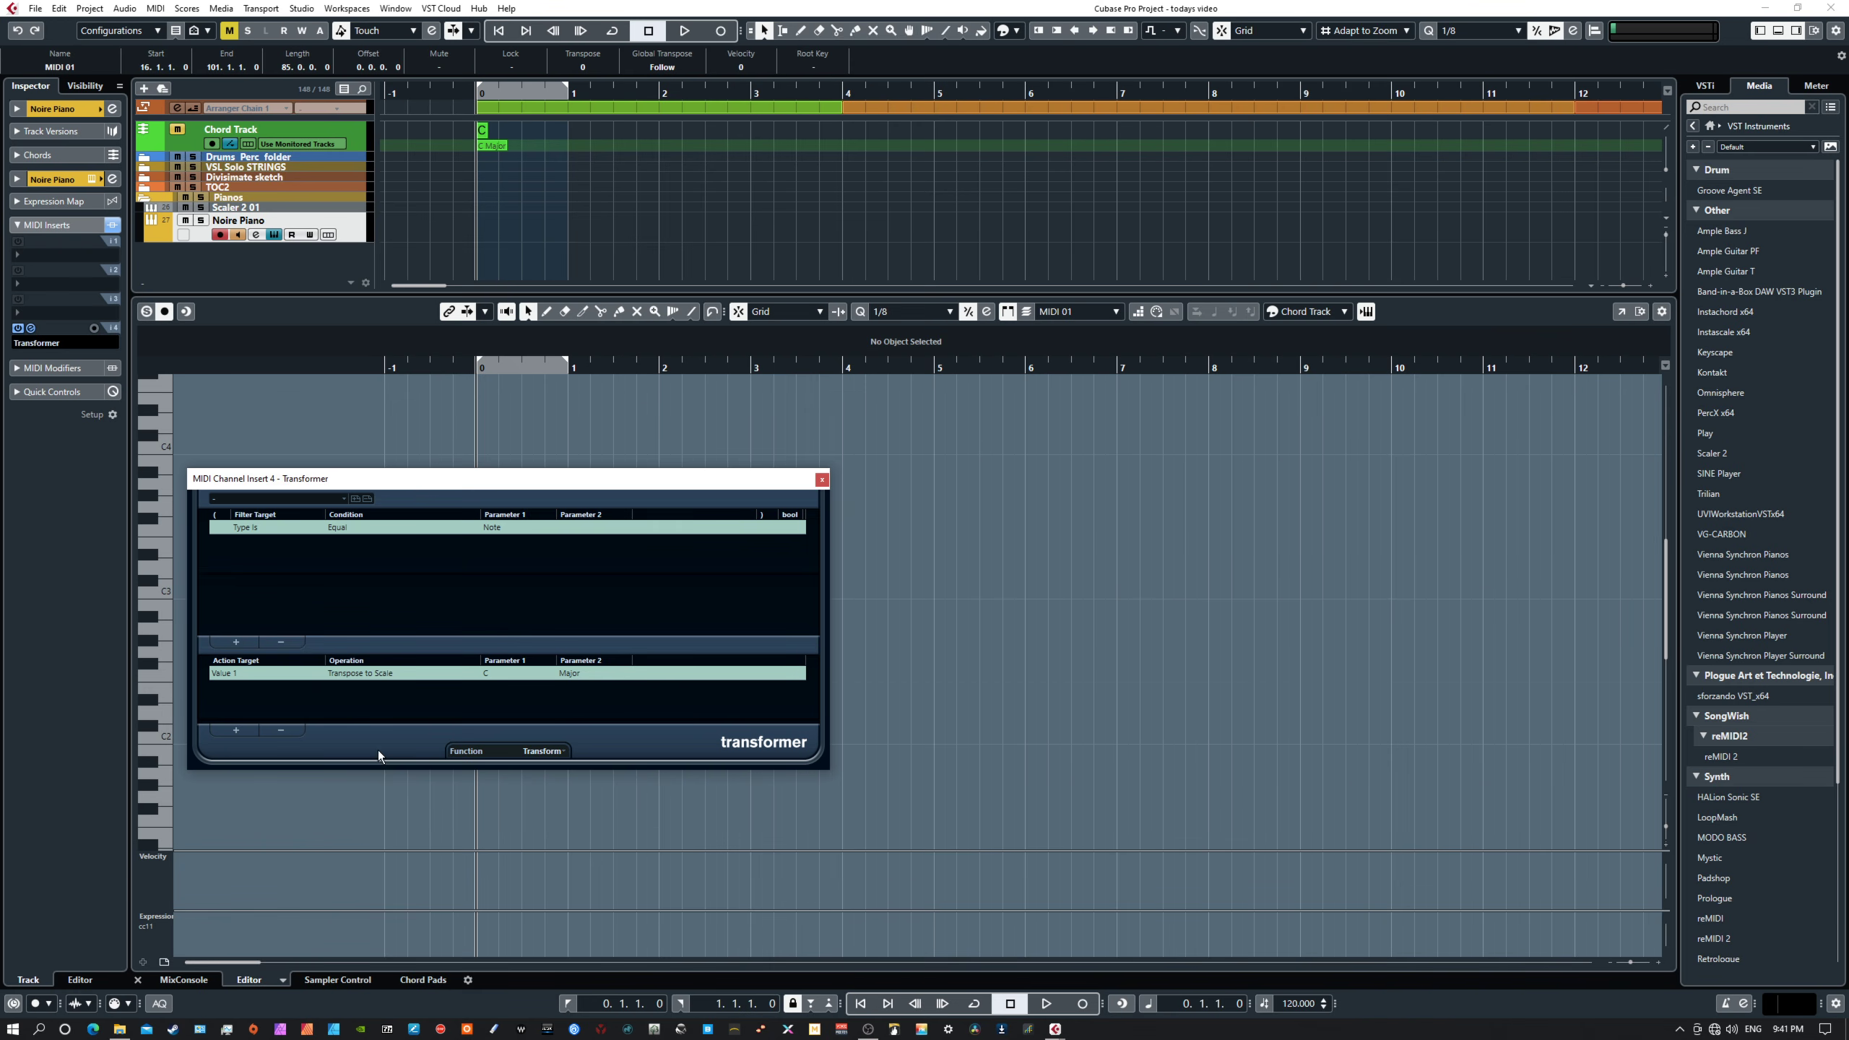
click(353, 676)
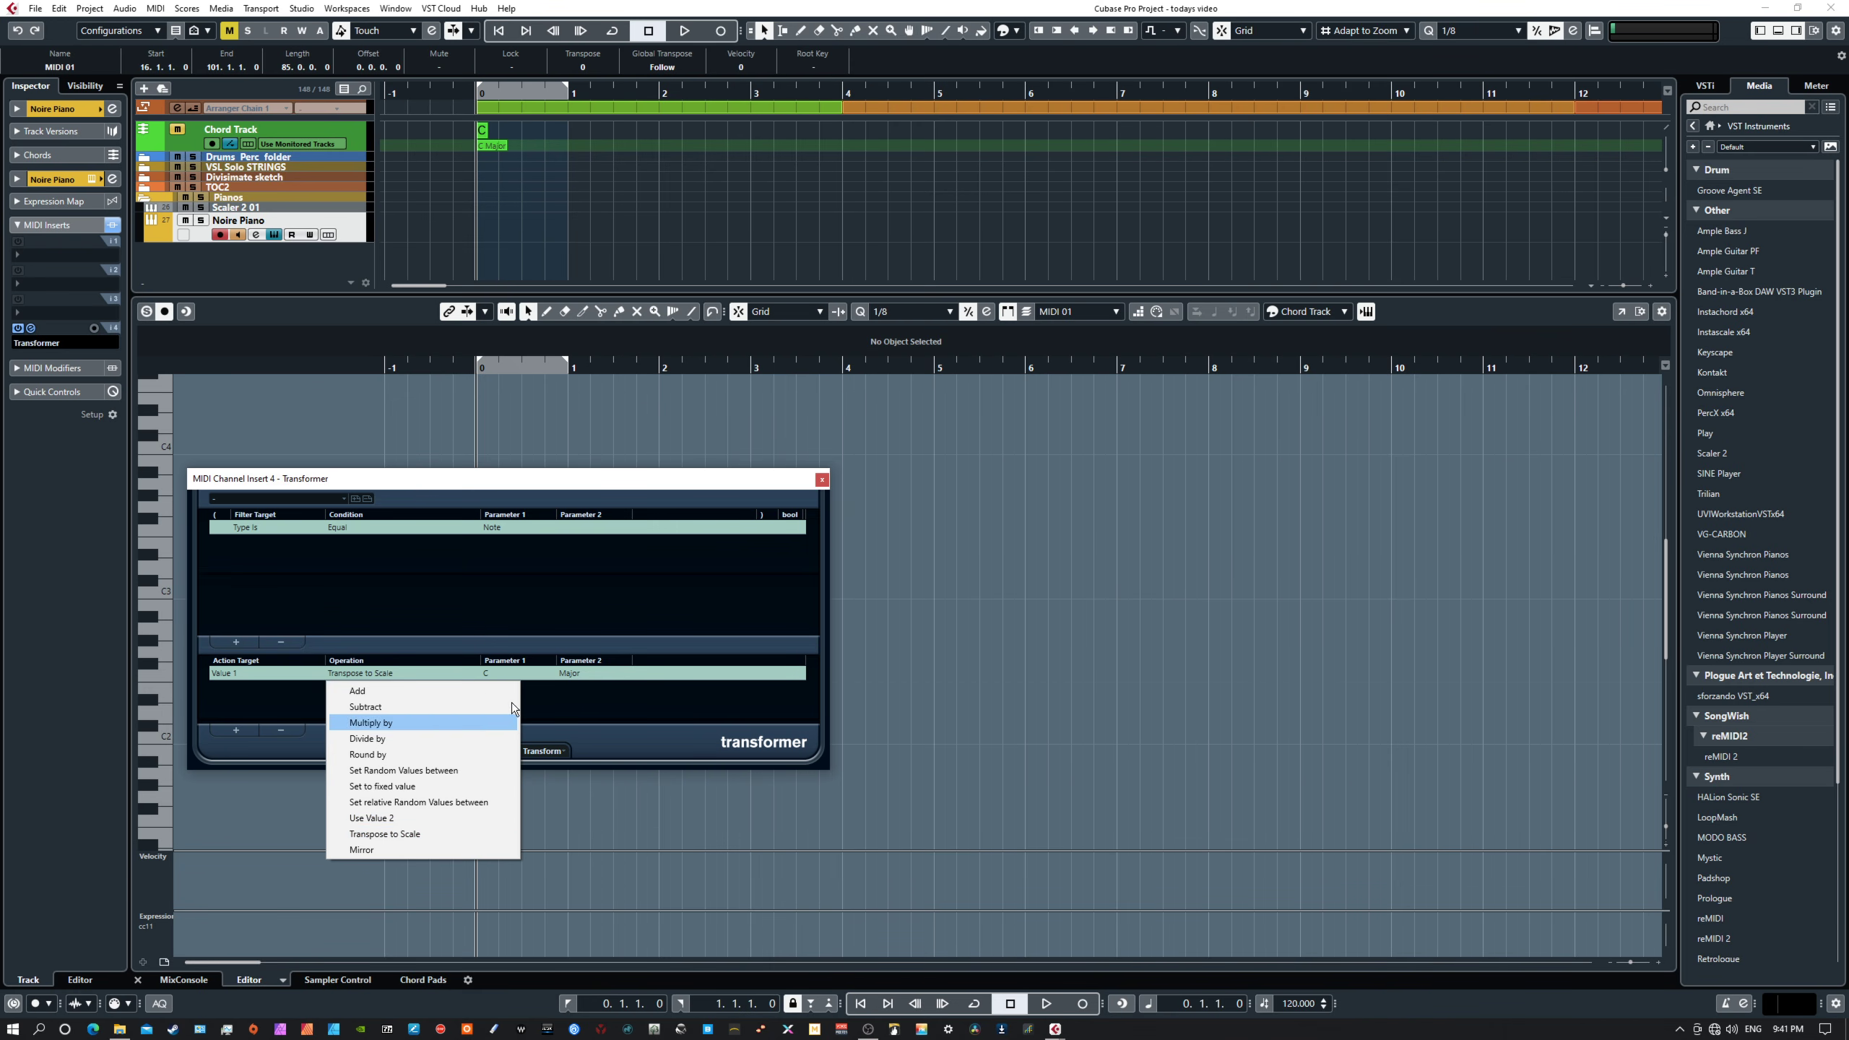
click(494, 674)
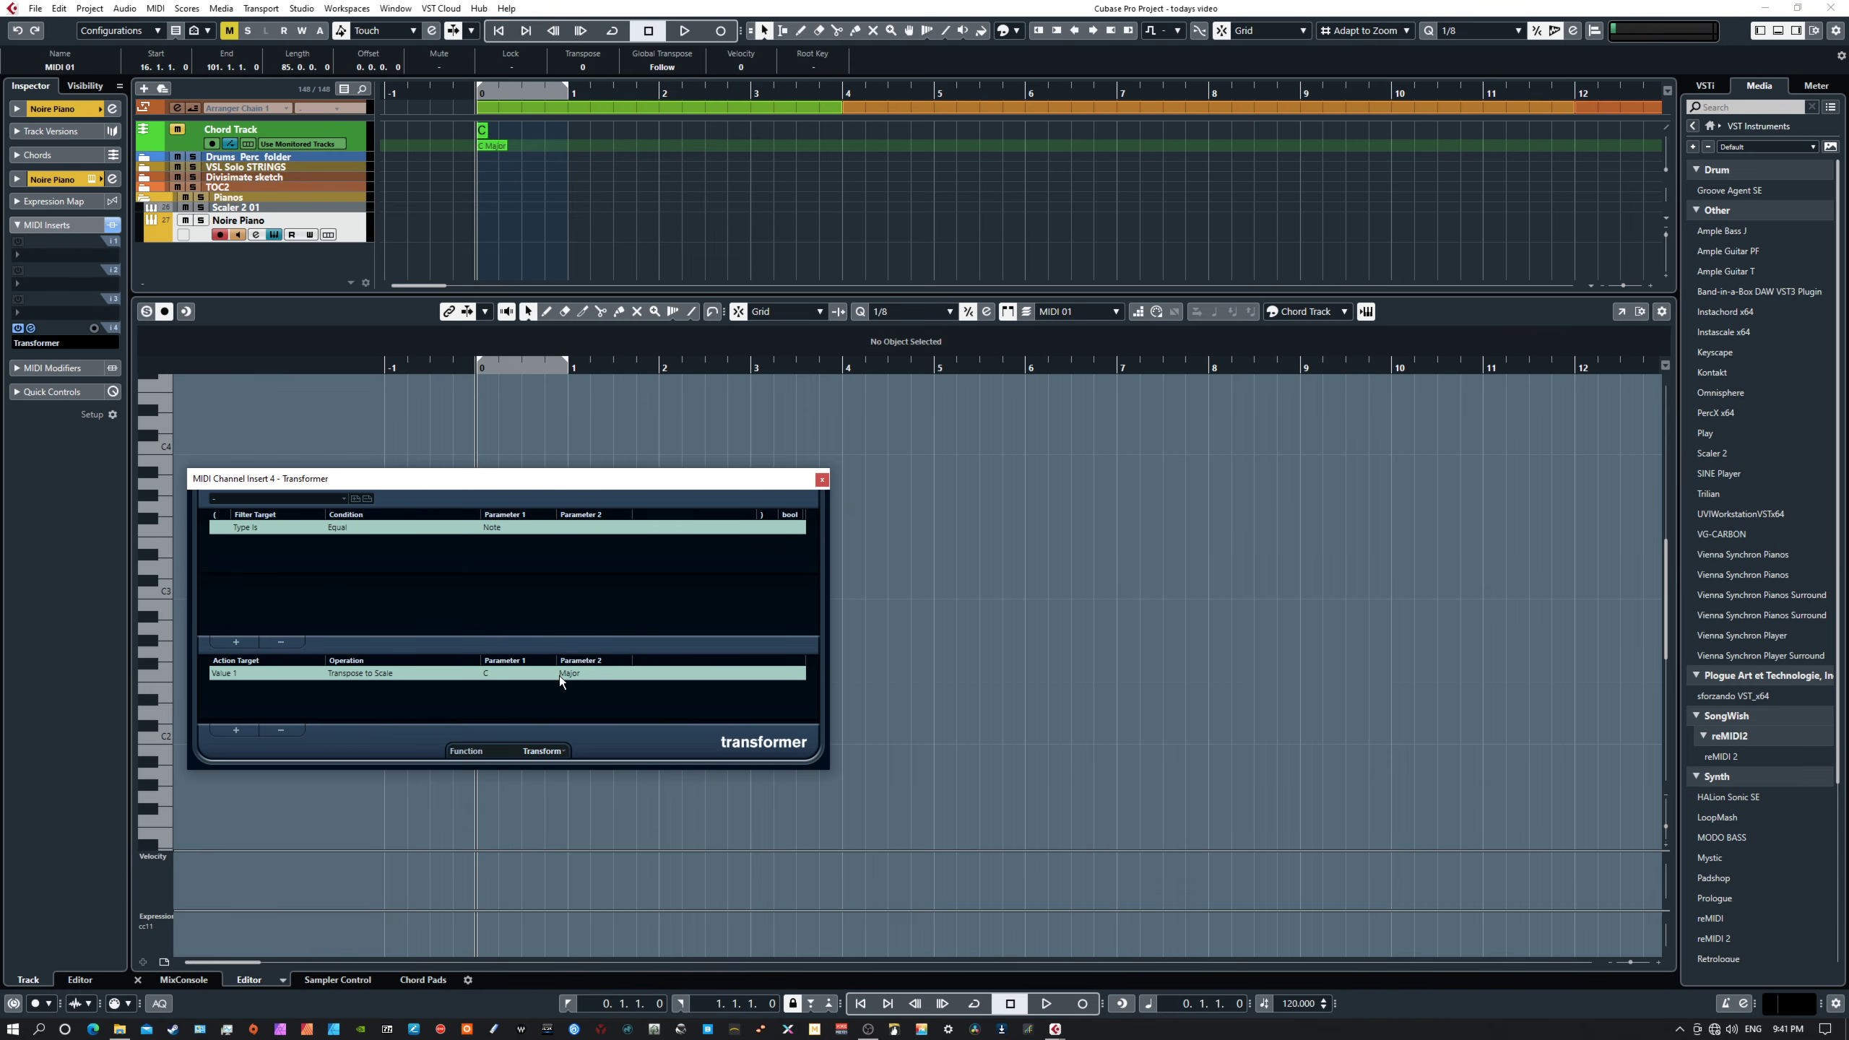
click(495, 672)
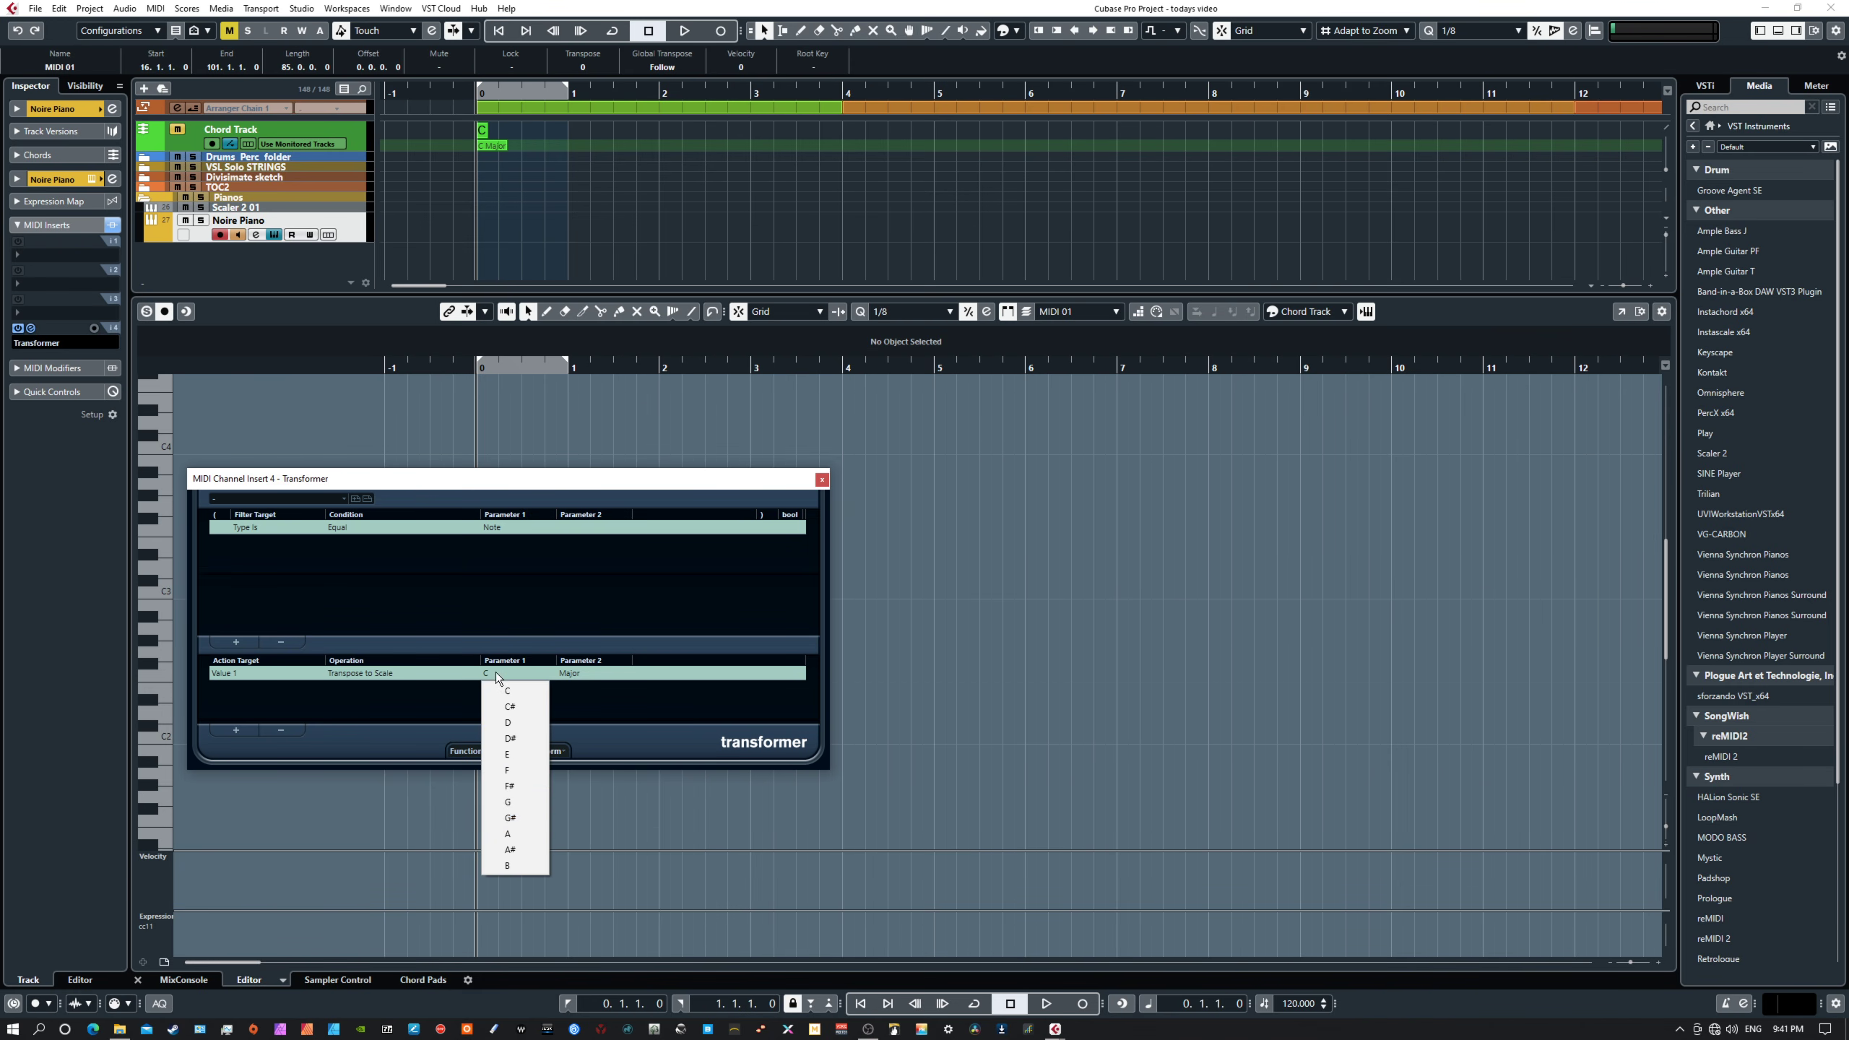
click(572, 677)
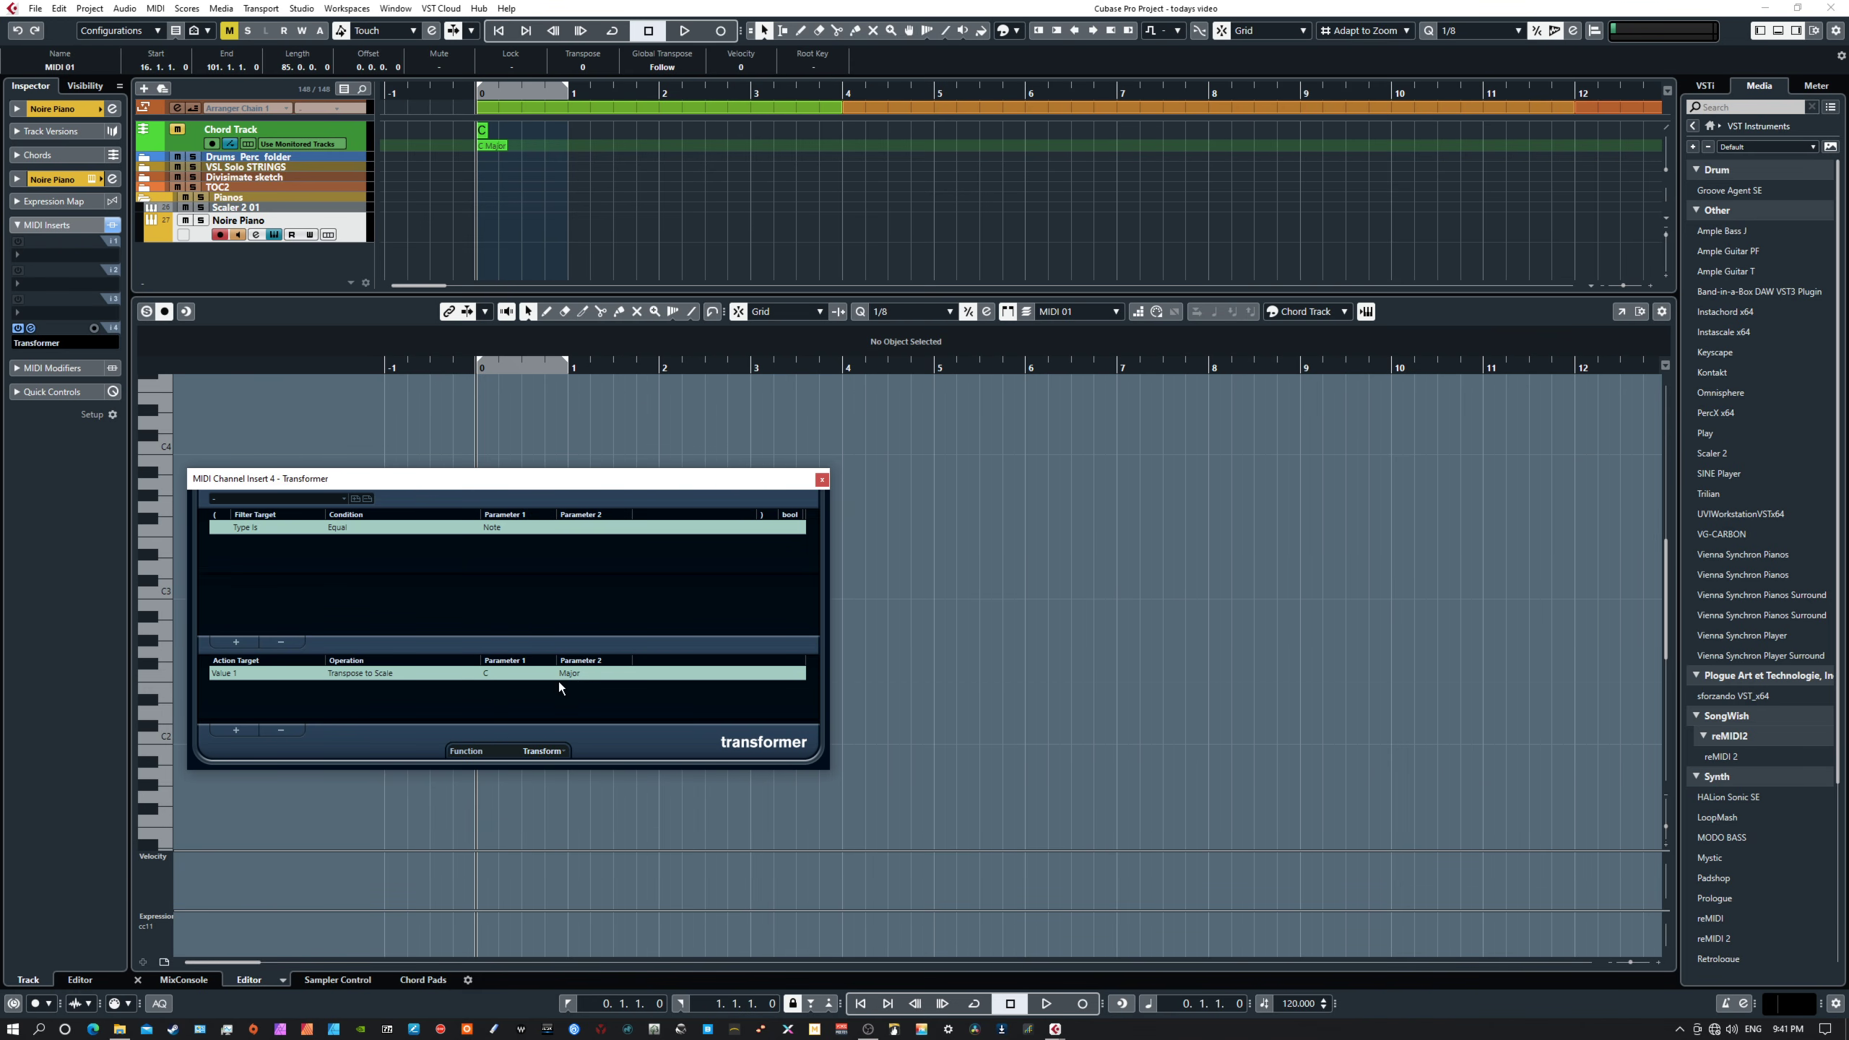
click(572, 675)
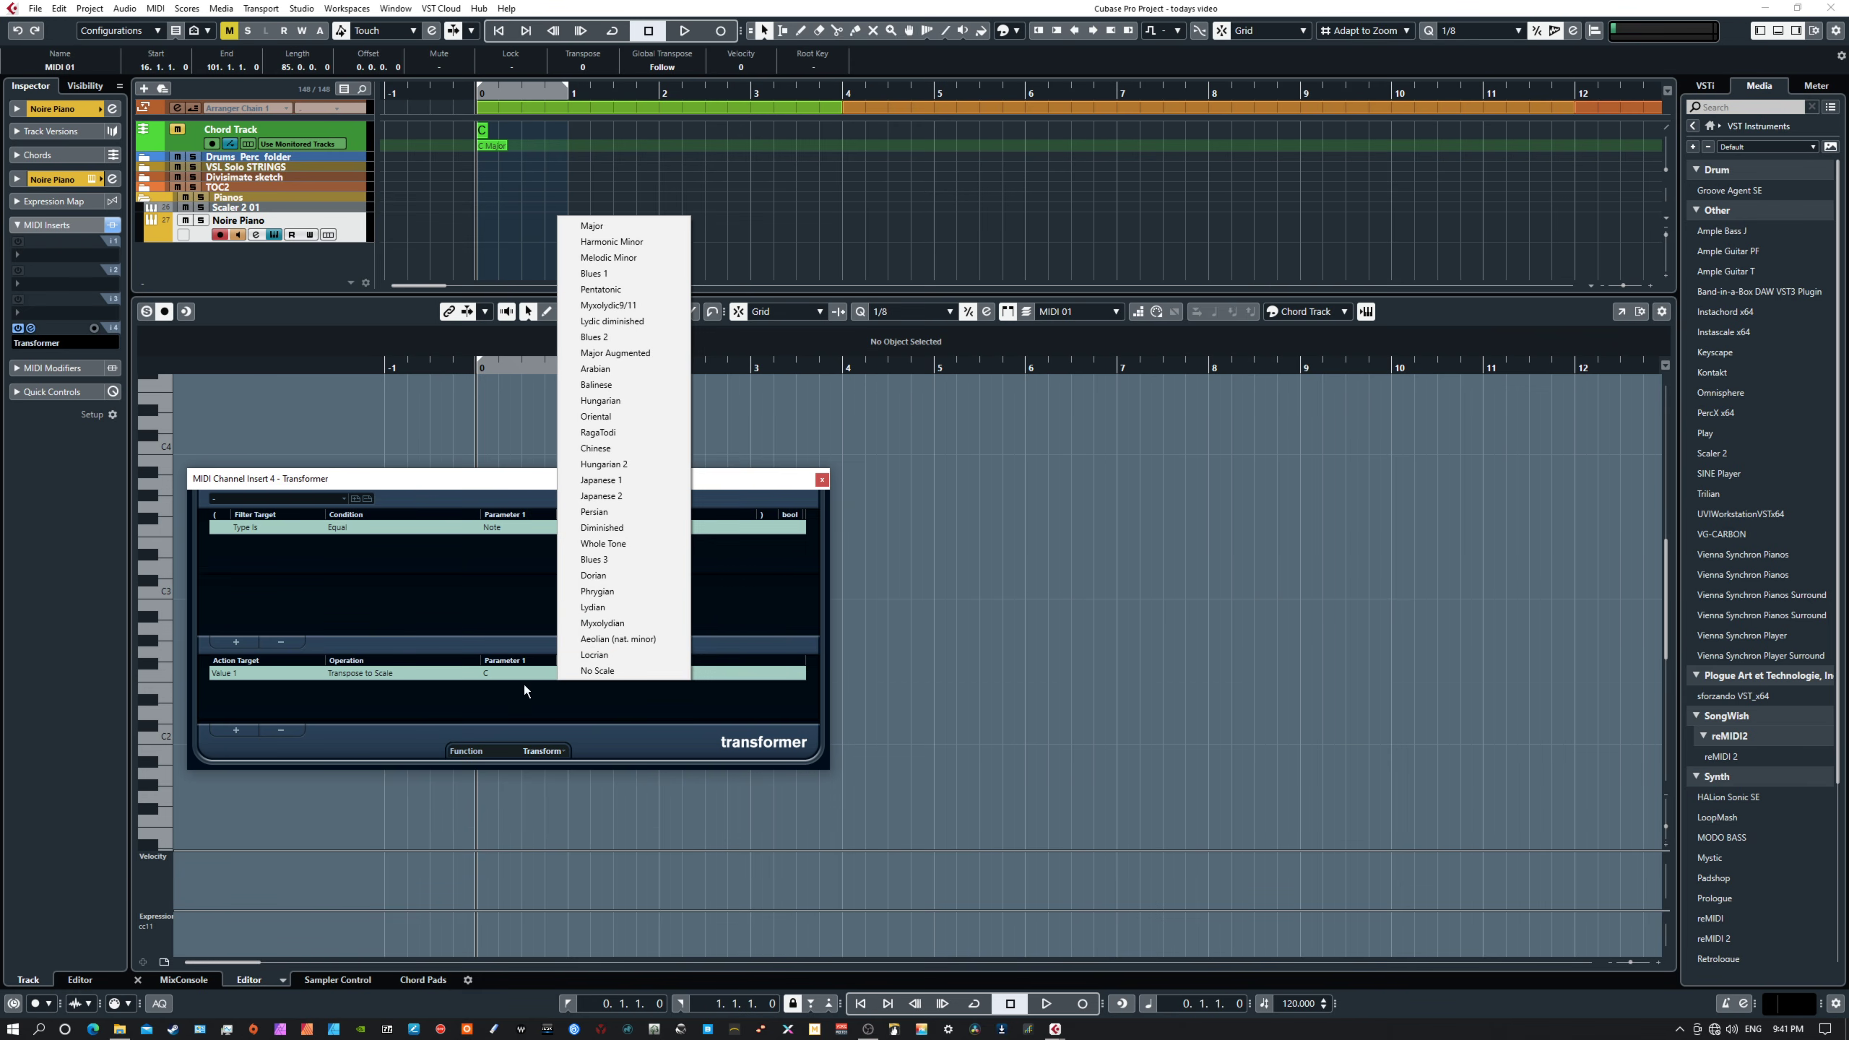
click(457, 676)
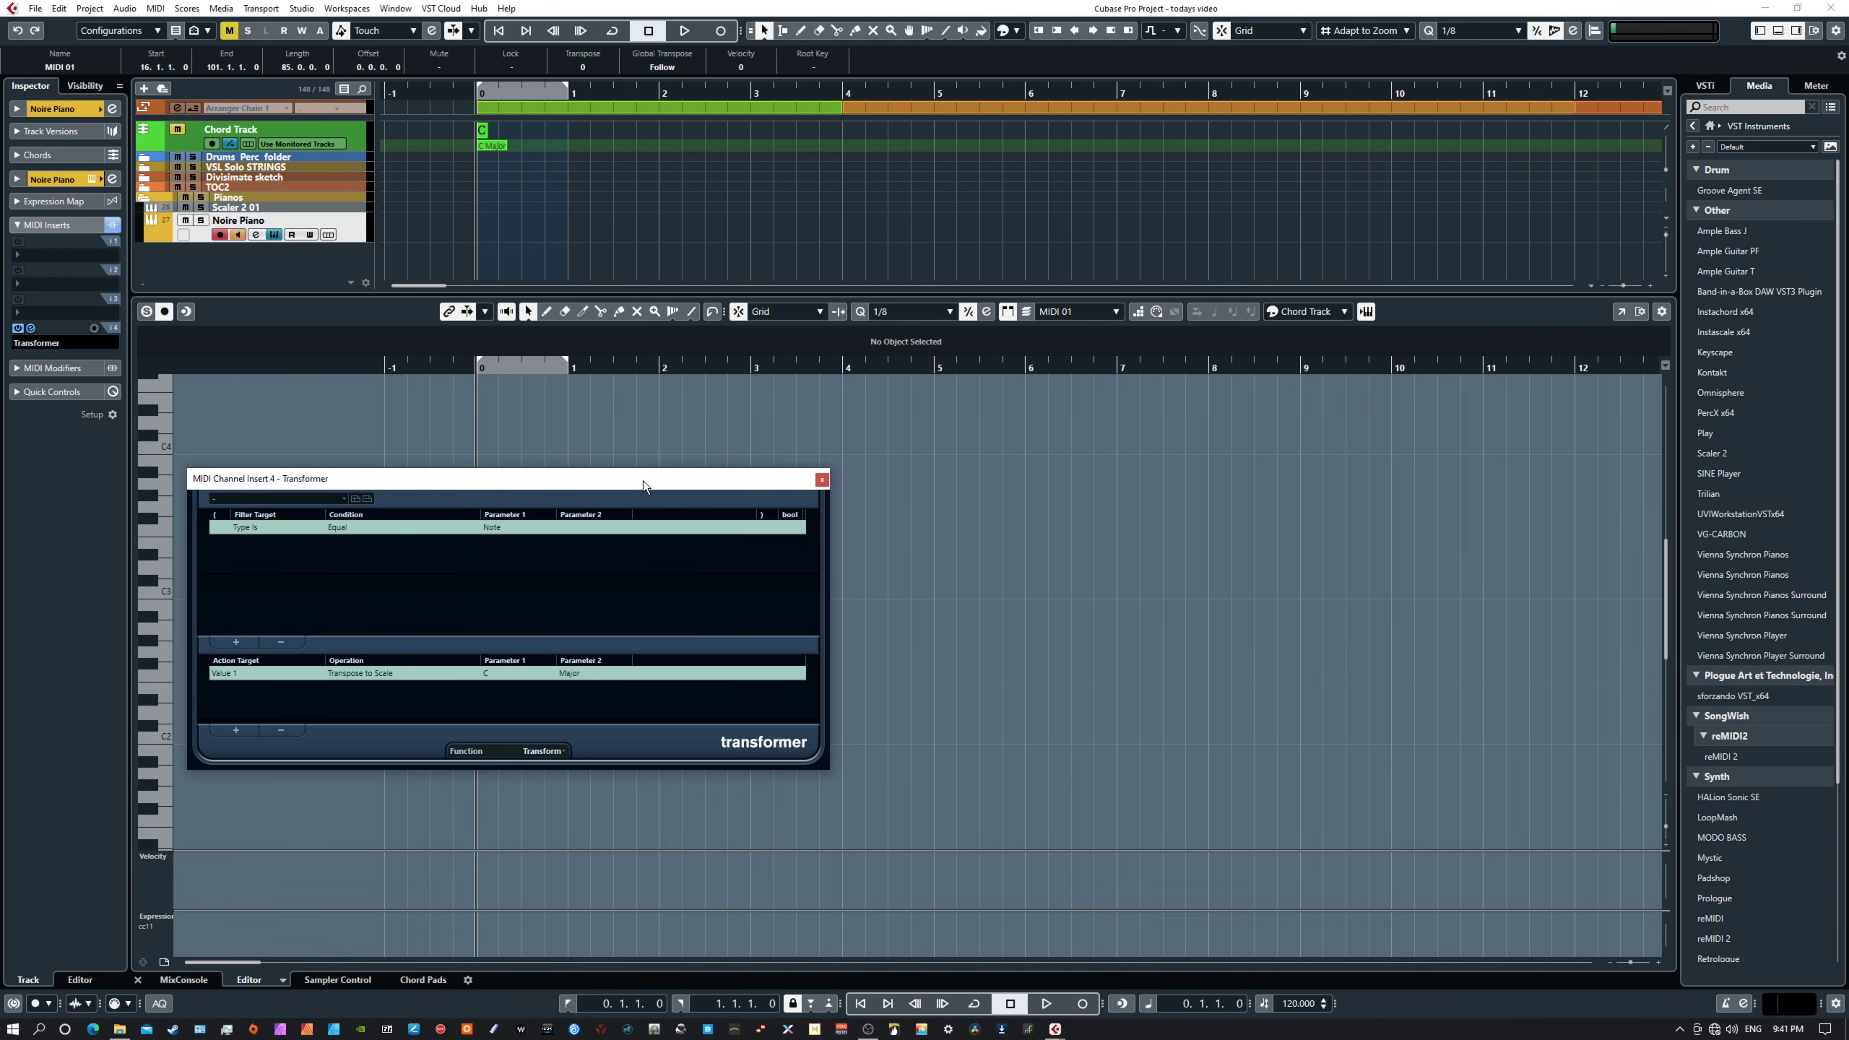
drag(643, 480, 0, 633)
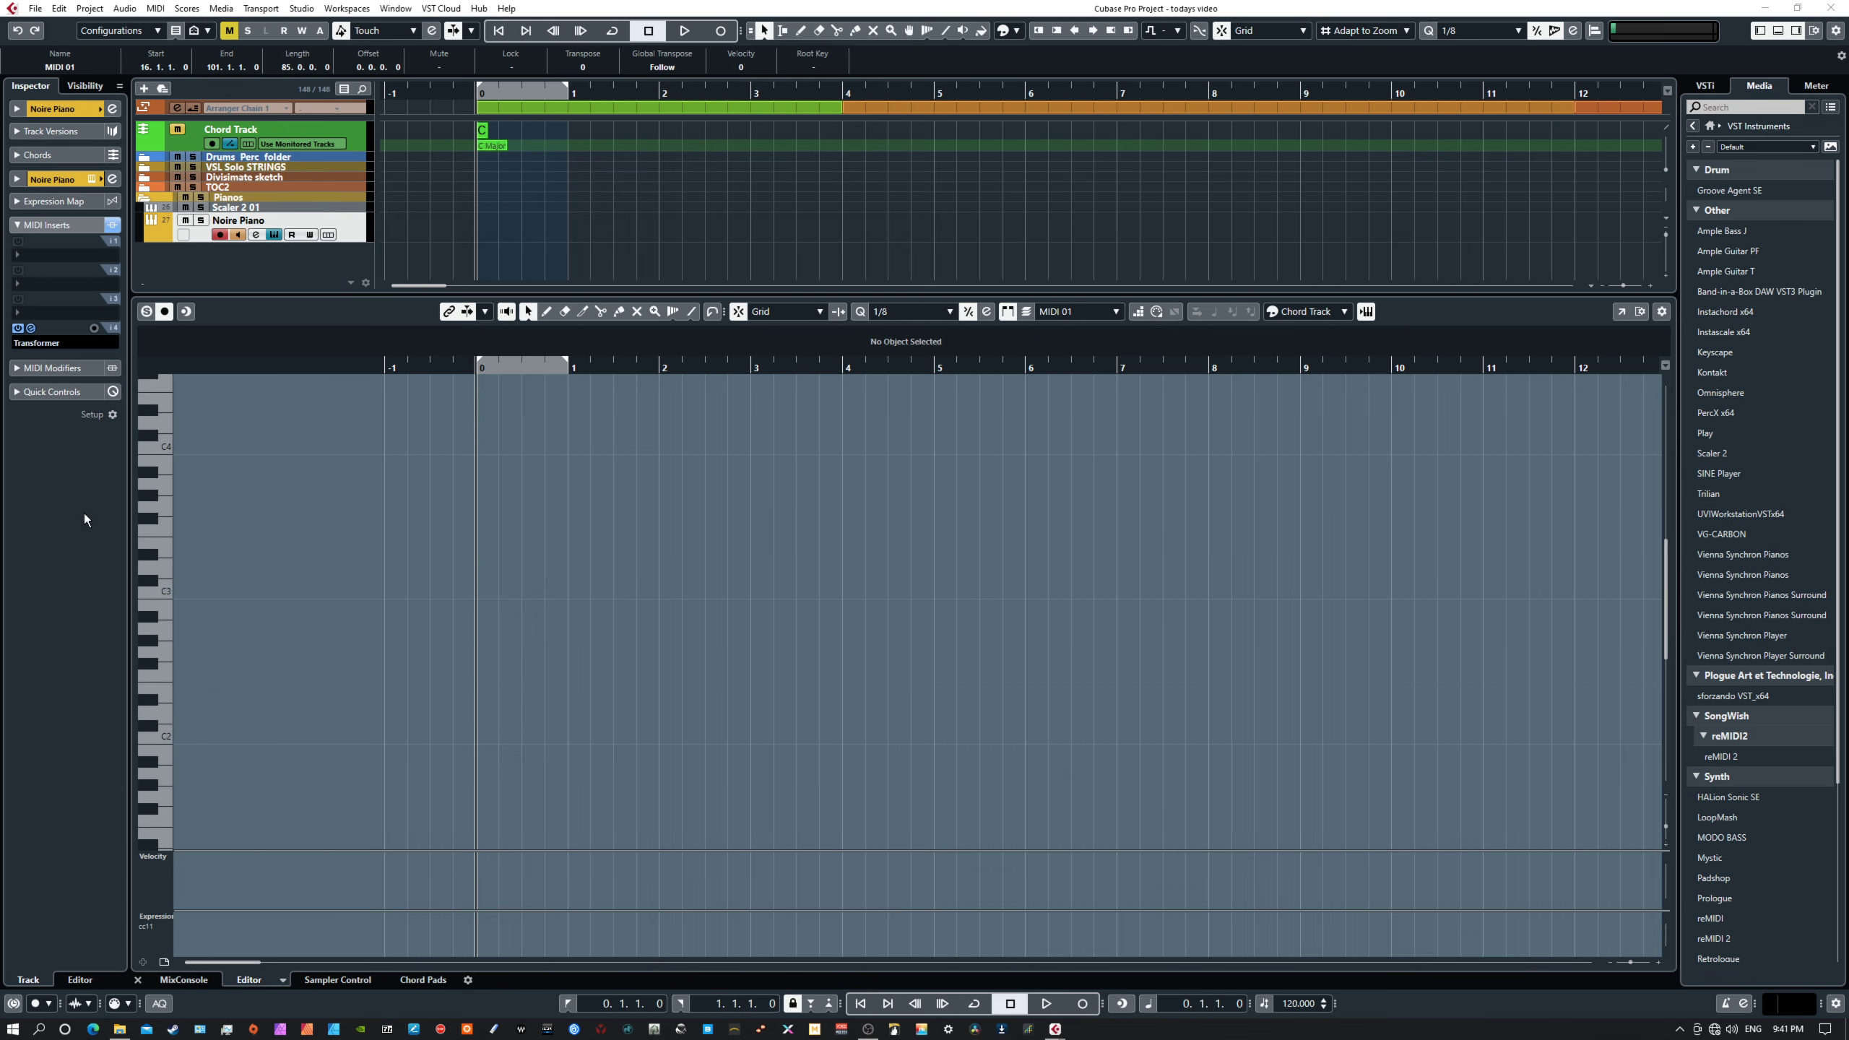
Show the Noire Piano track's basic settings, extend the locator range to bar 5, and turn on cycle mode.
click(63, 110)
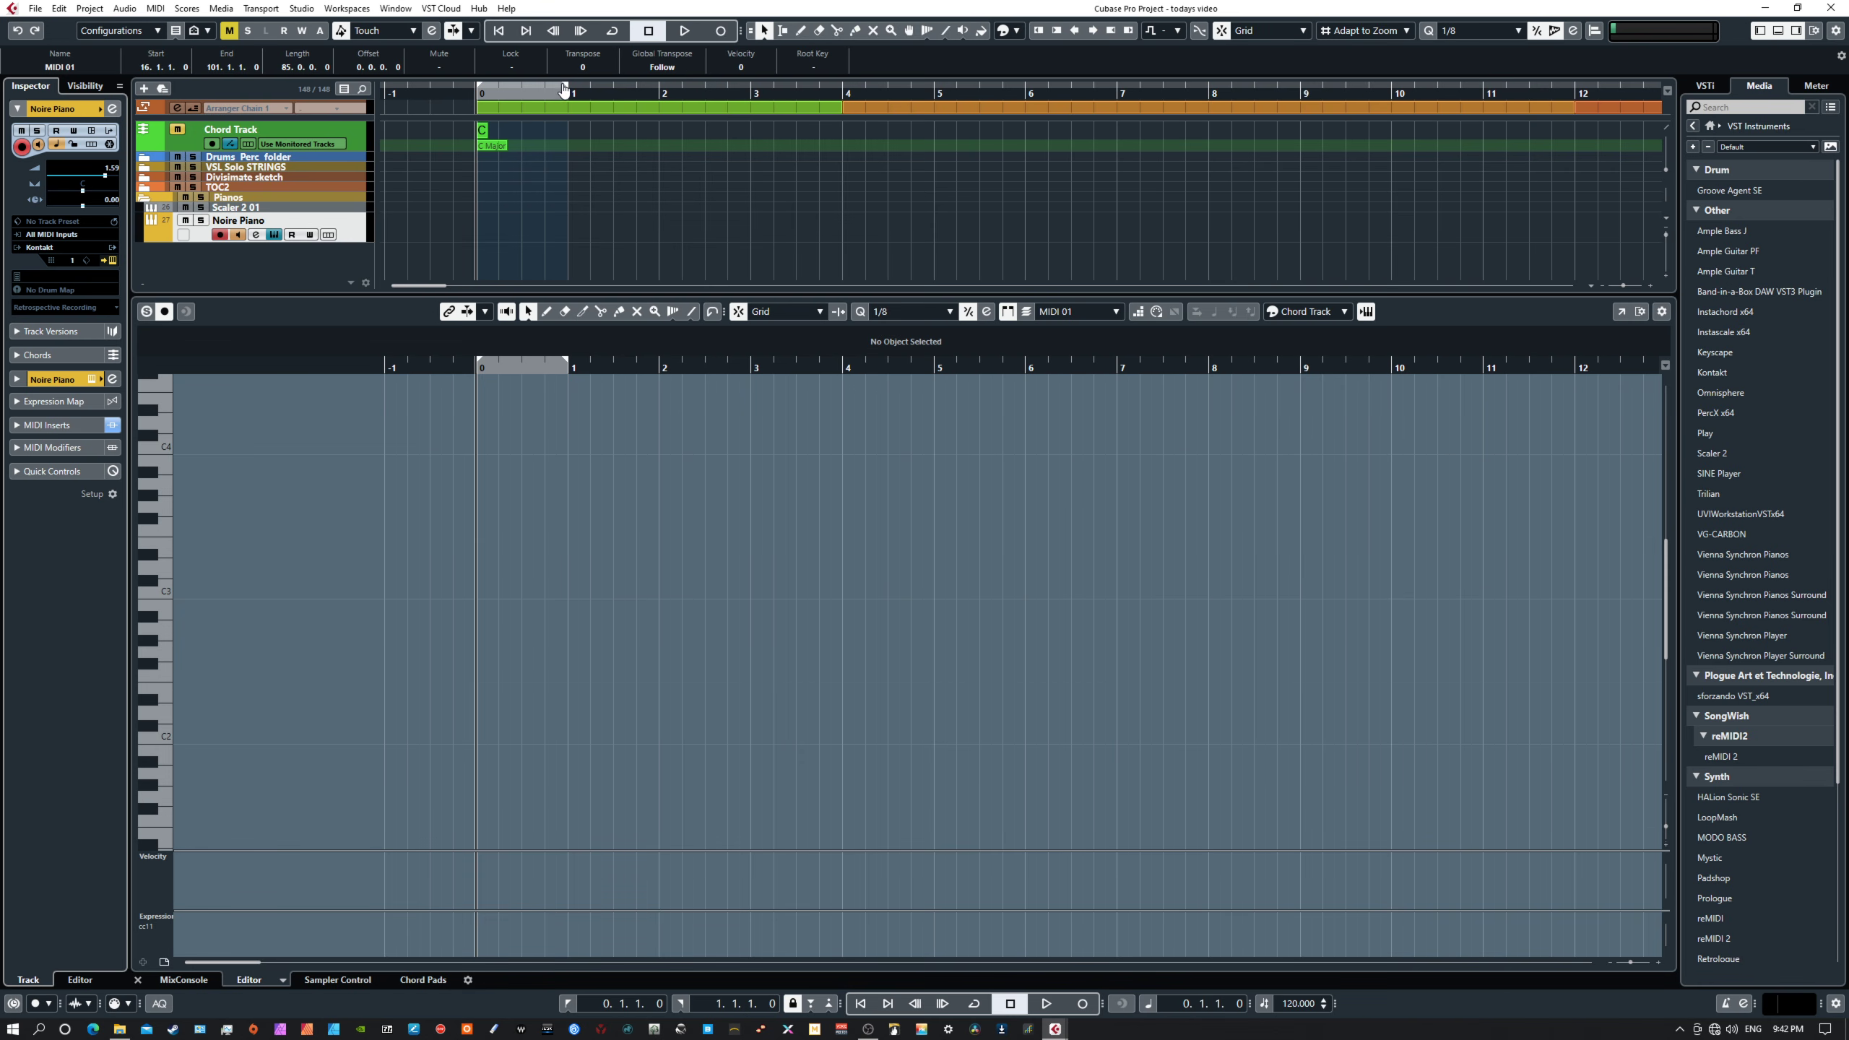
drag(569, 85, 939, 133)
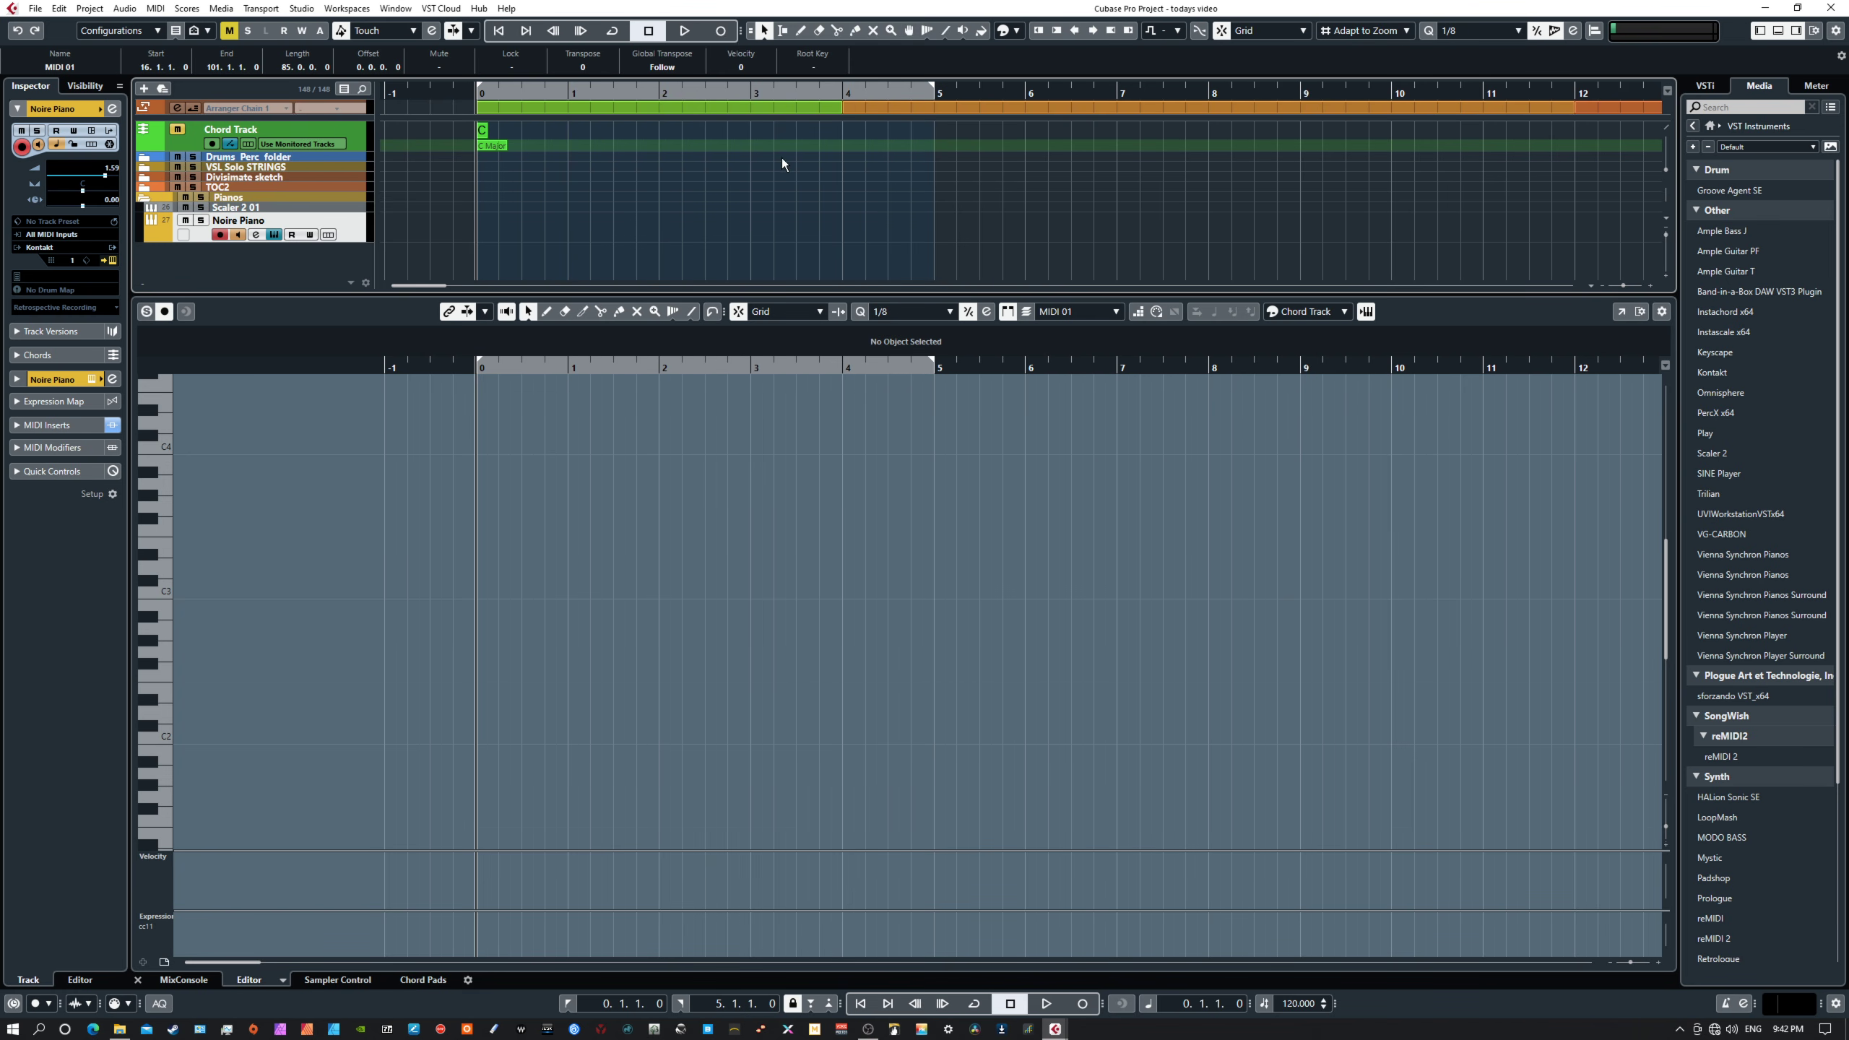
click(614, 32)
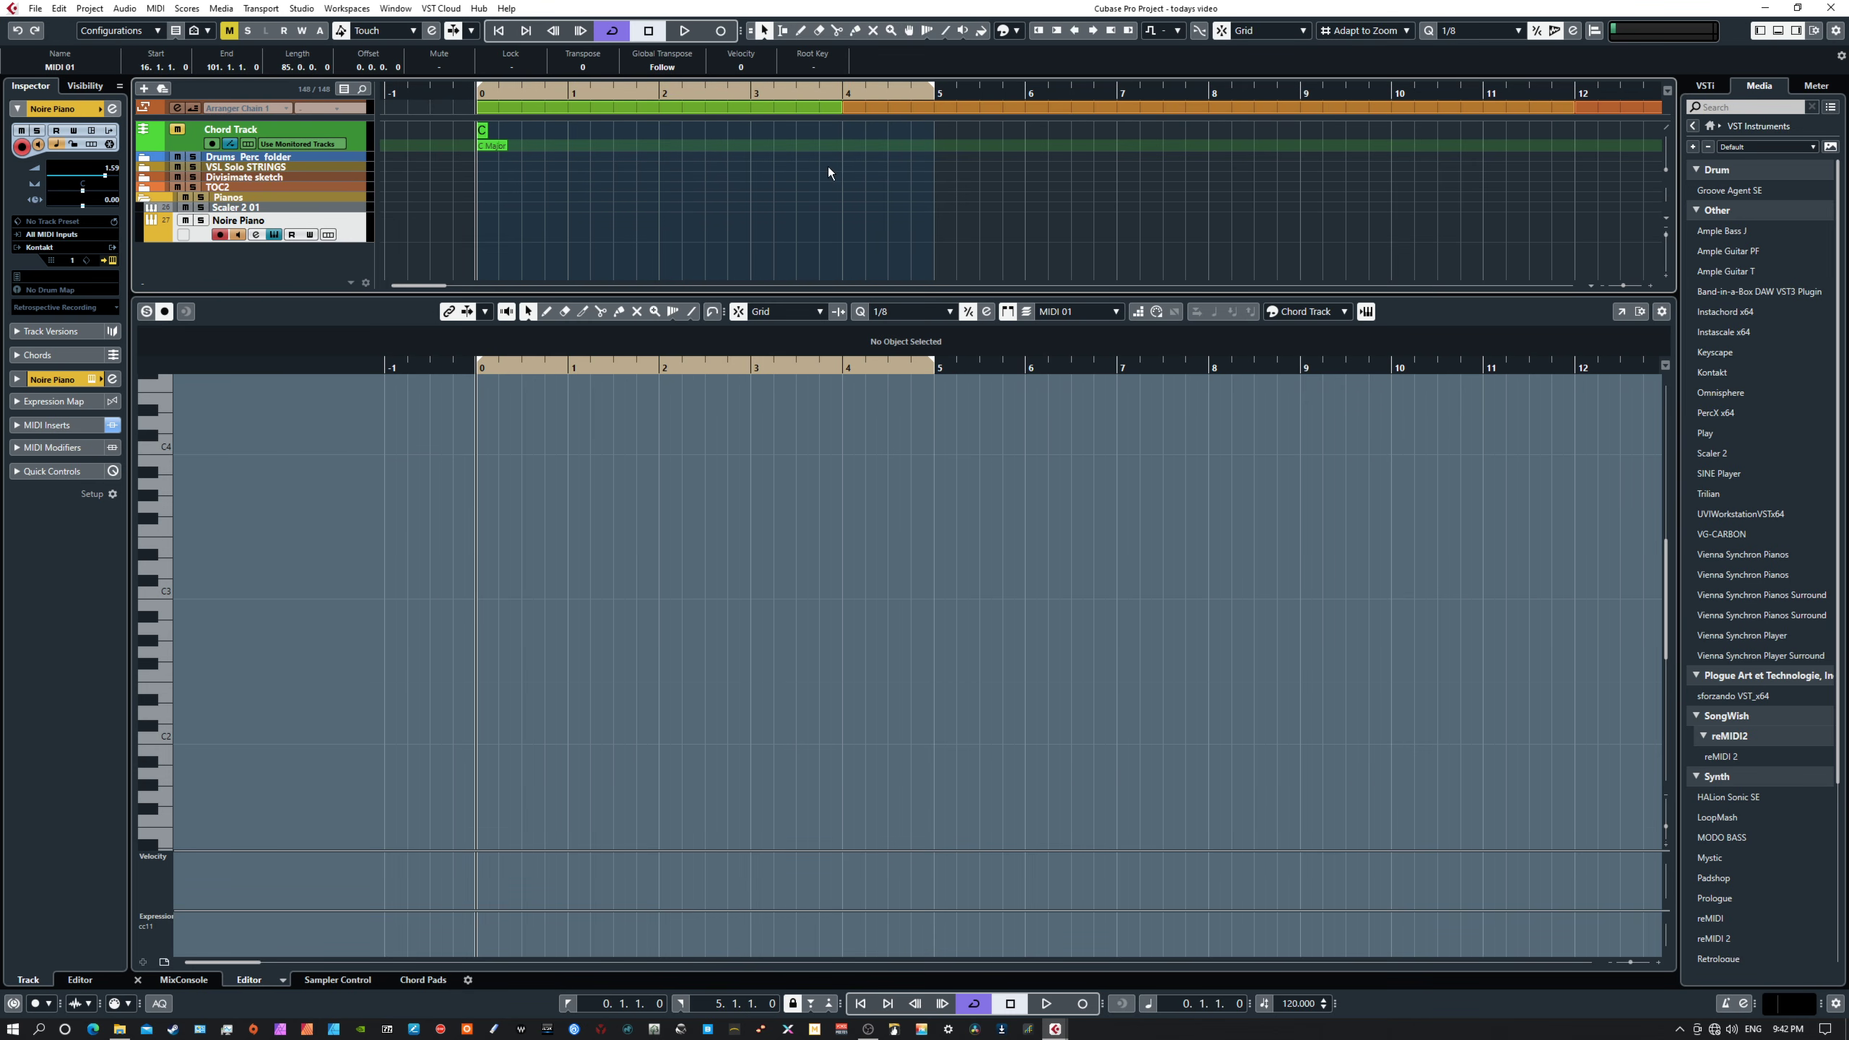
Play the cycled range briefly, stop, and return to the project start.
click(684, 30)
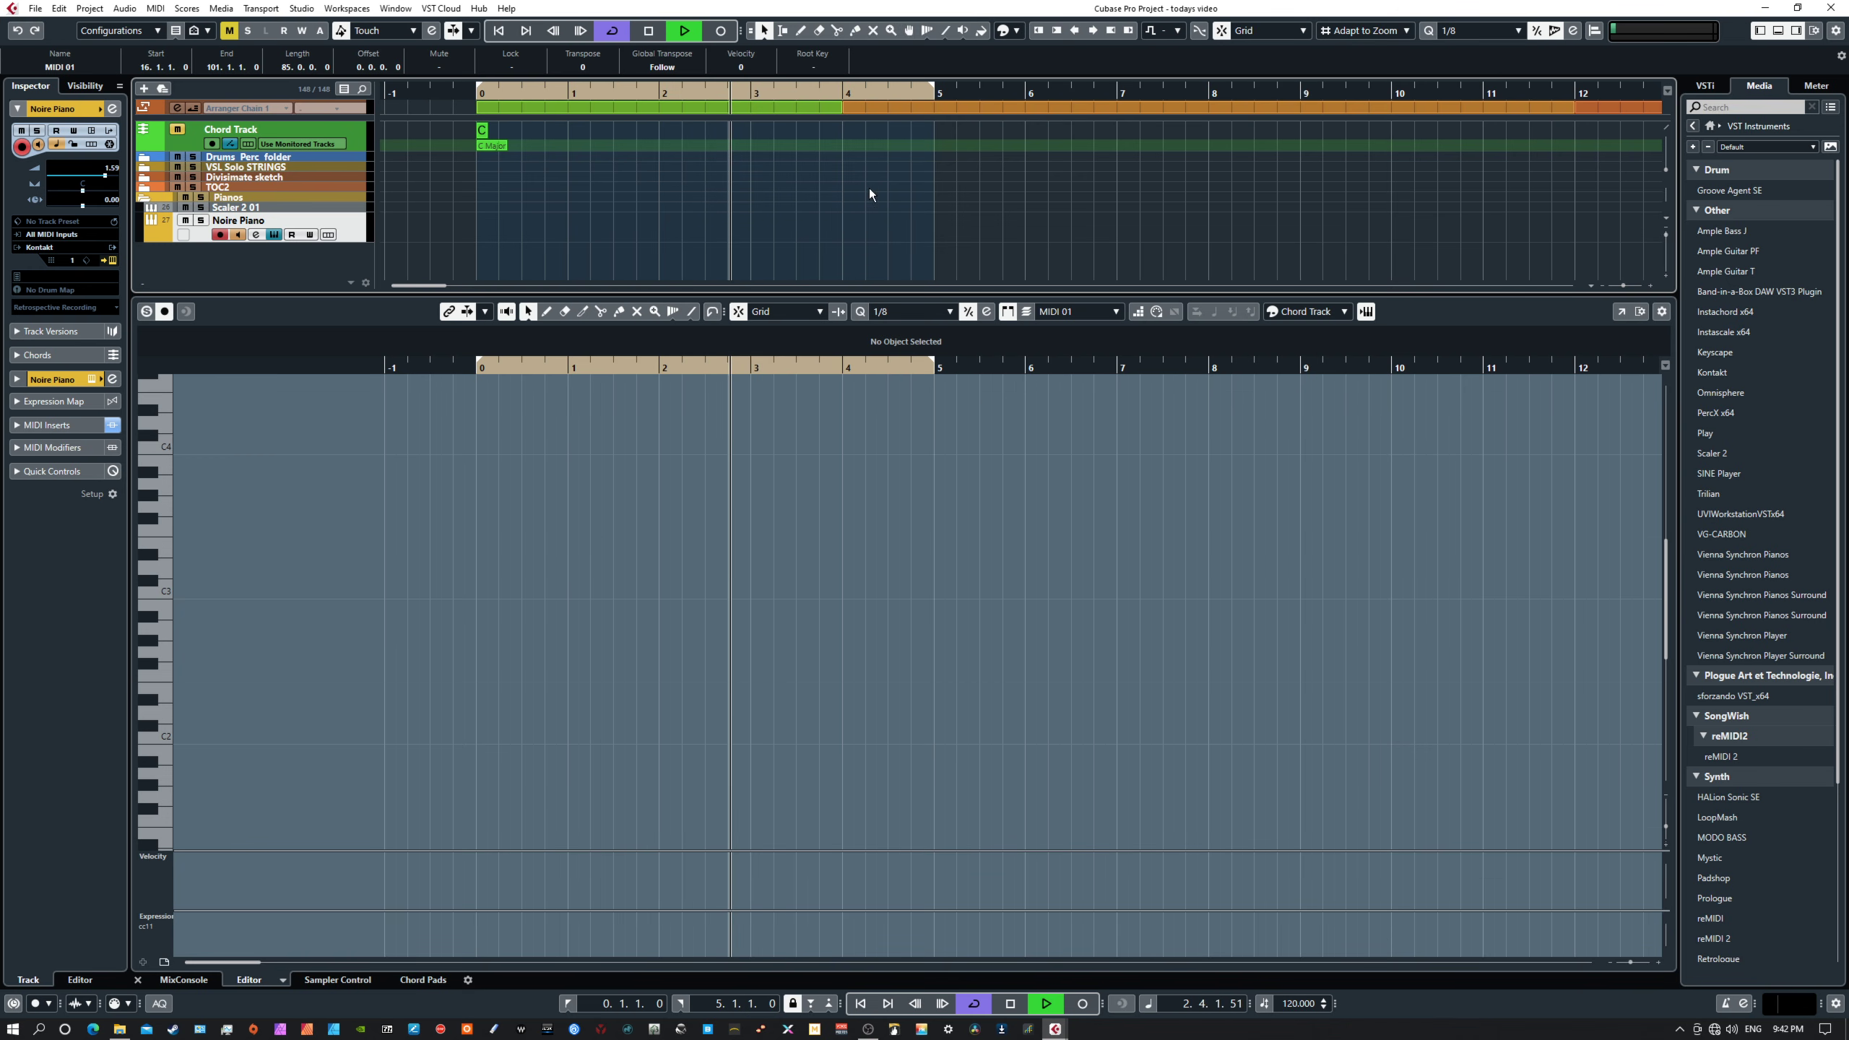
key(space)
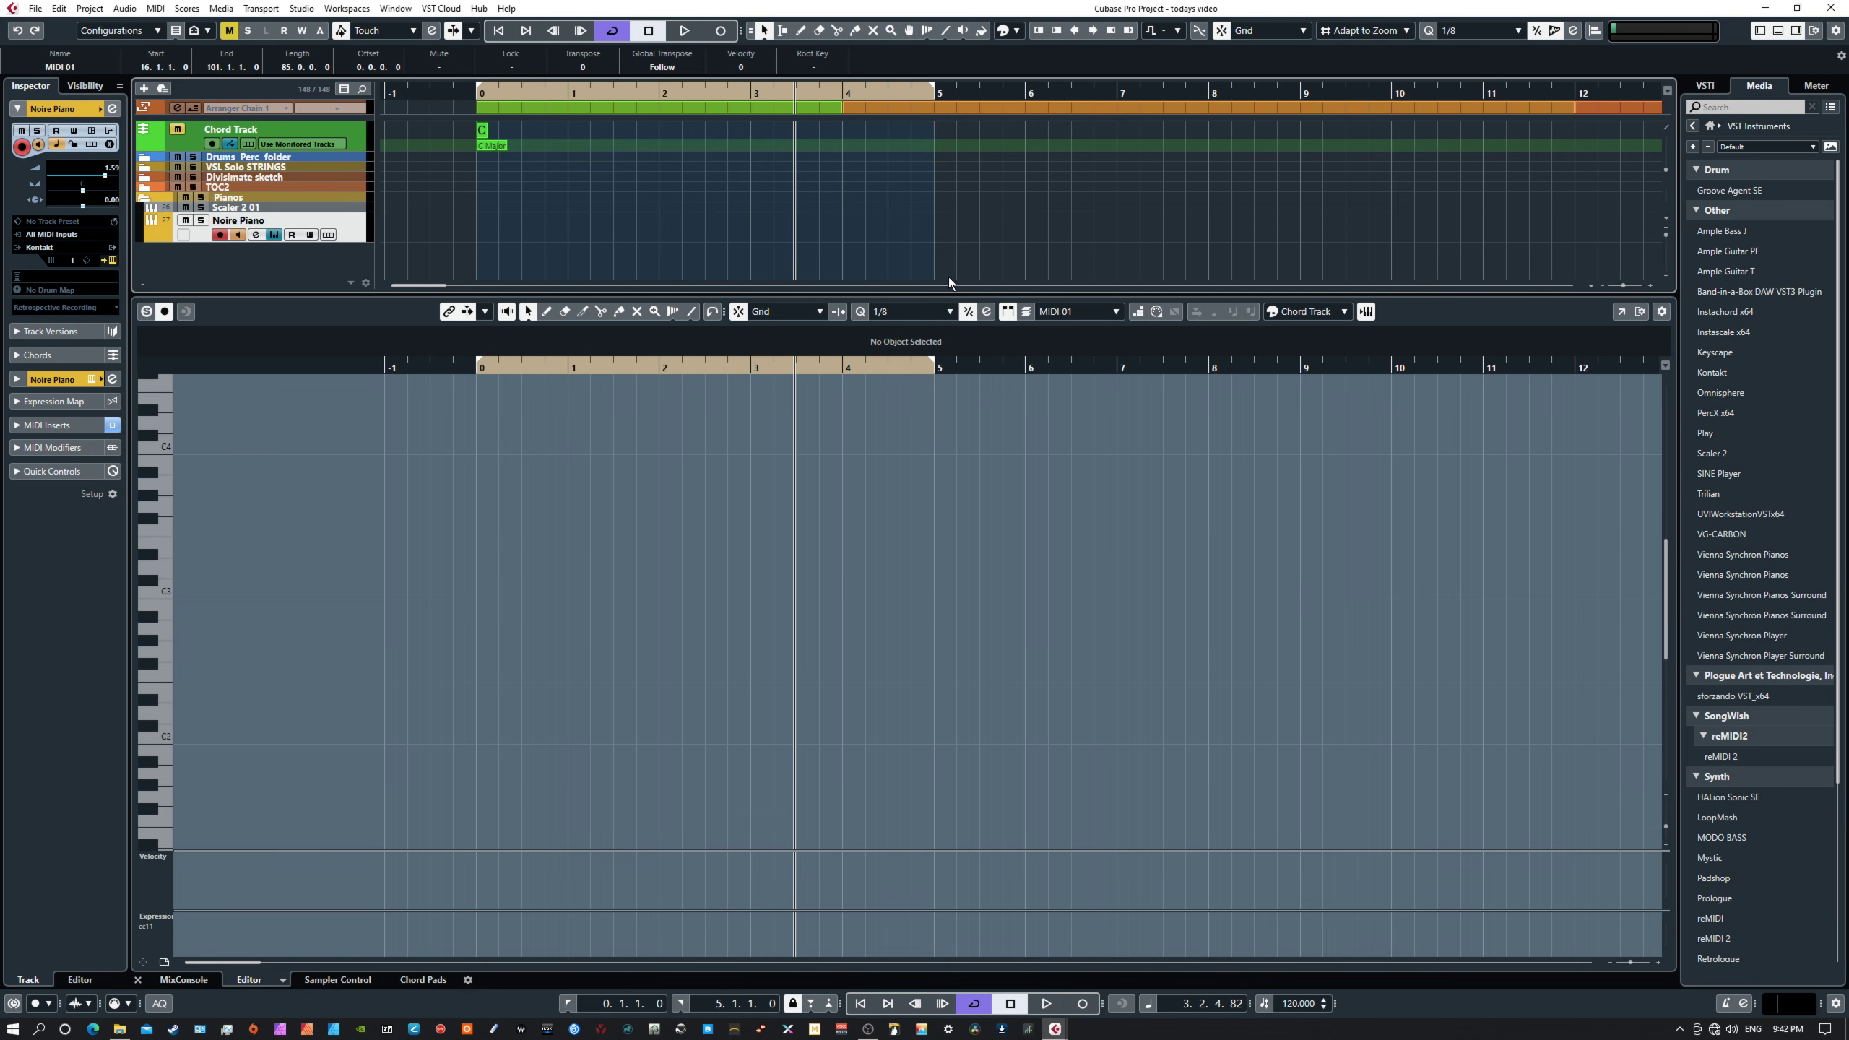
key(Home)
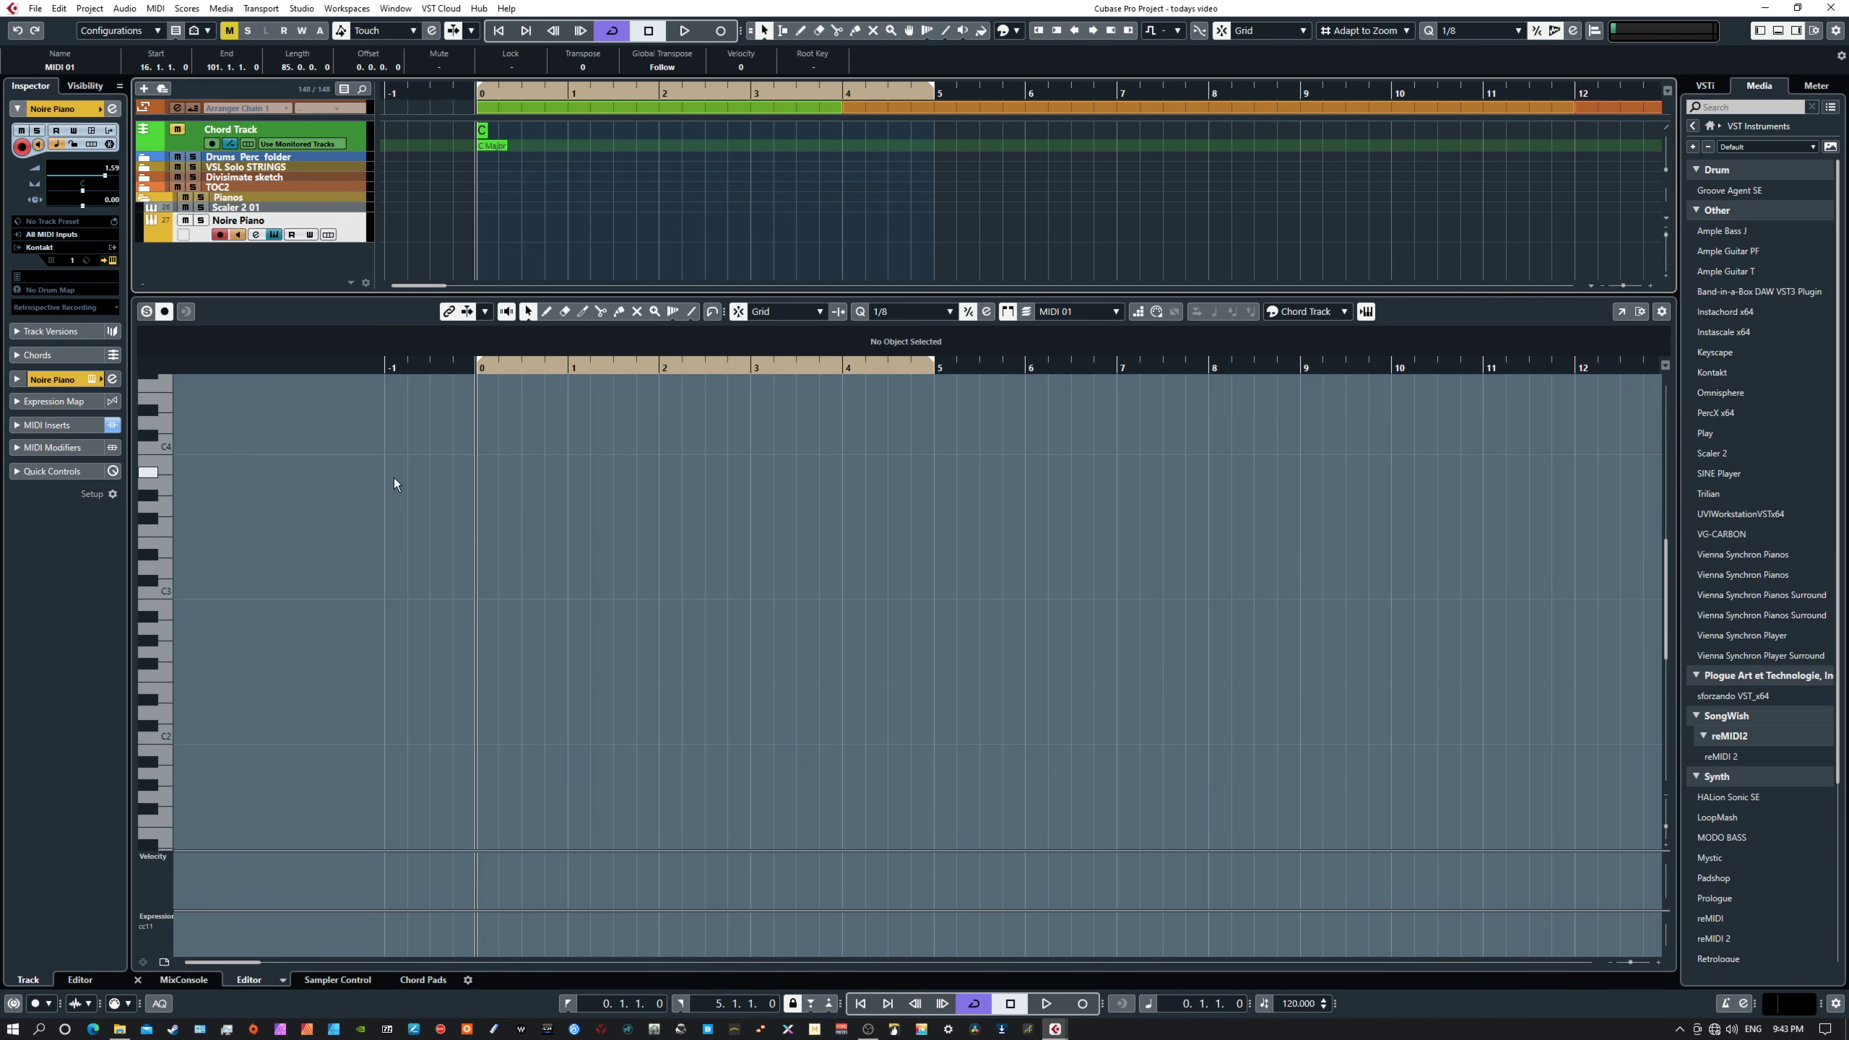
Run the cycled playback while performing on the Noire Piano track, stop, and return to the project start.
key(space)
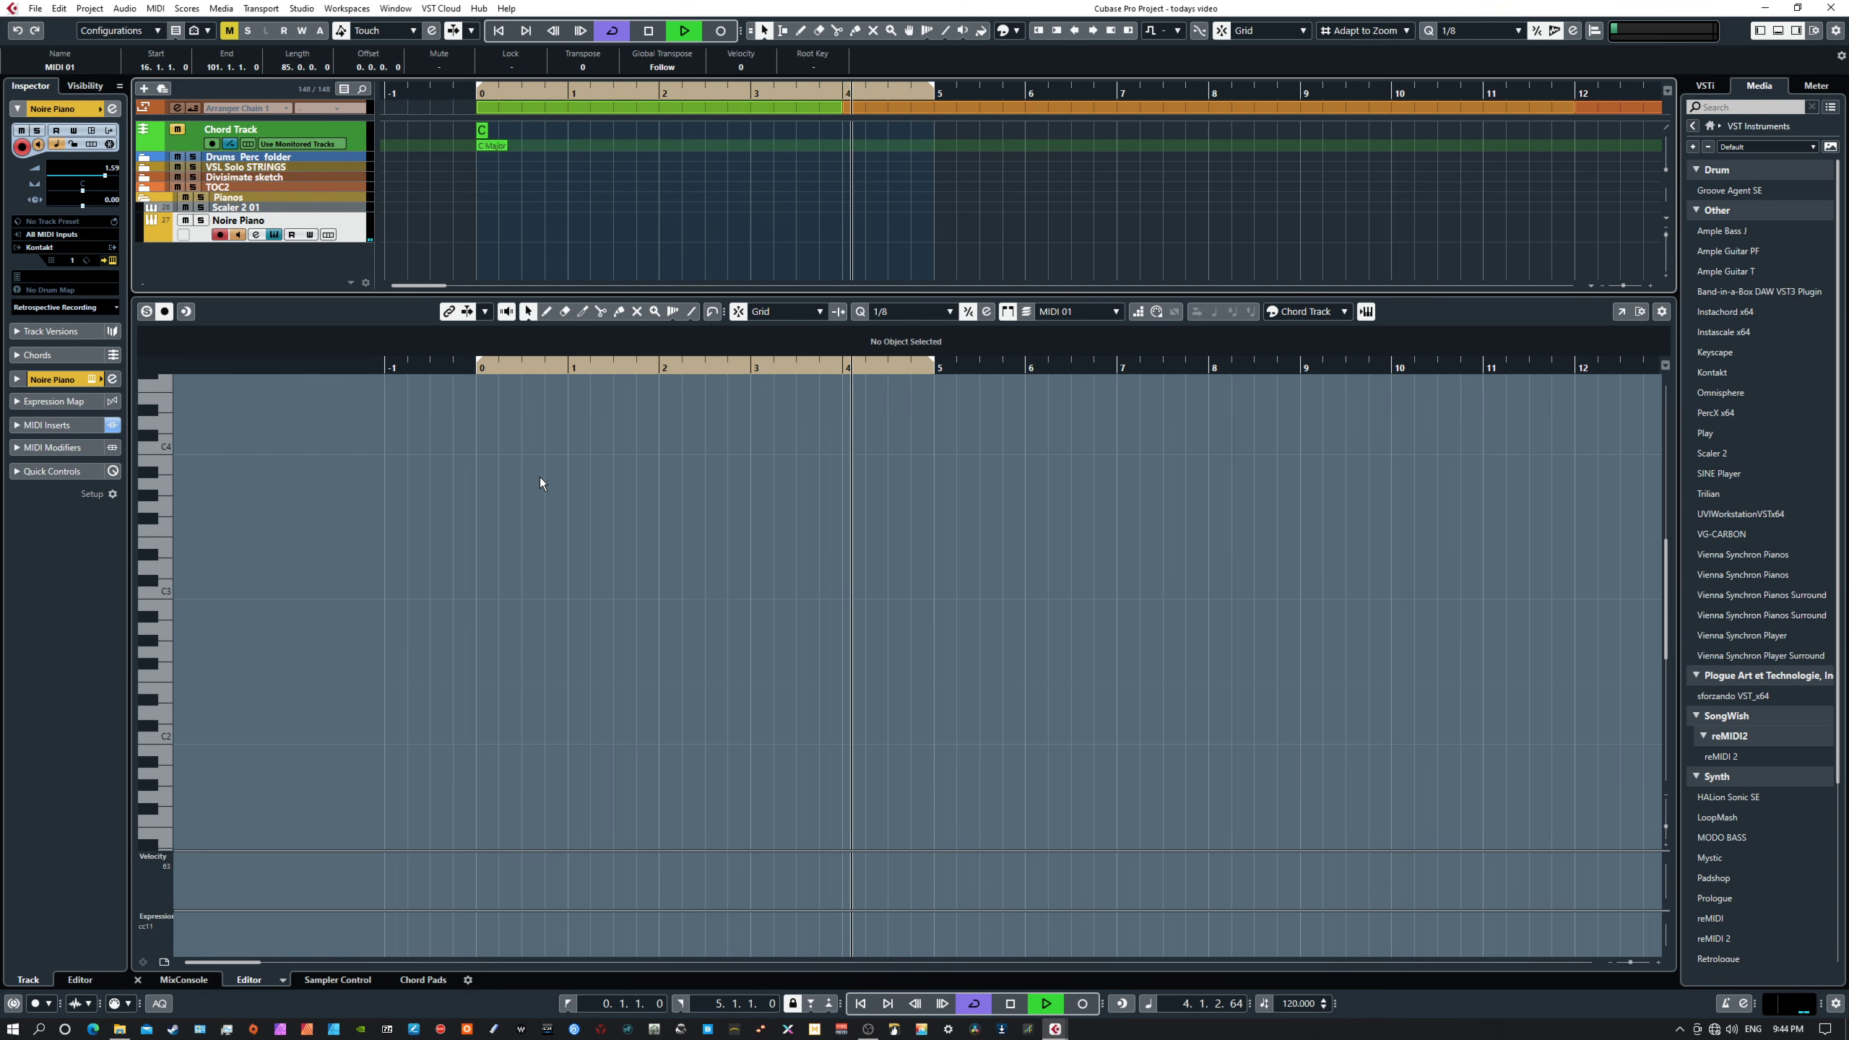
key(space)
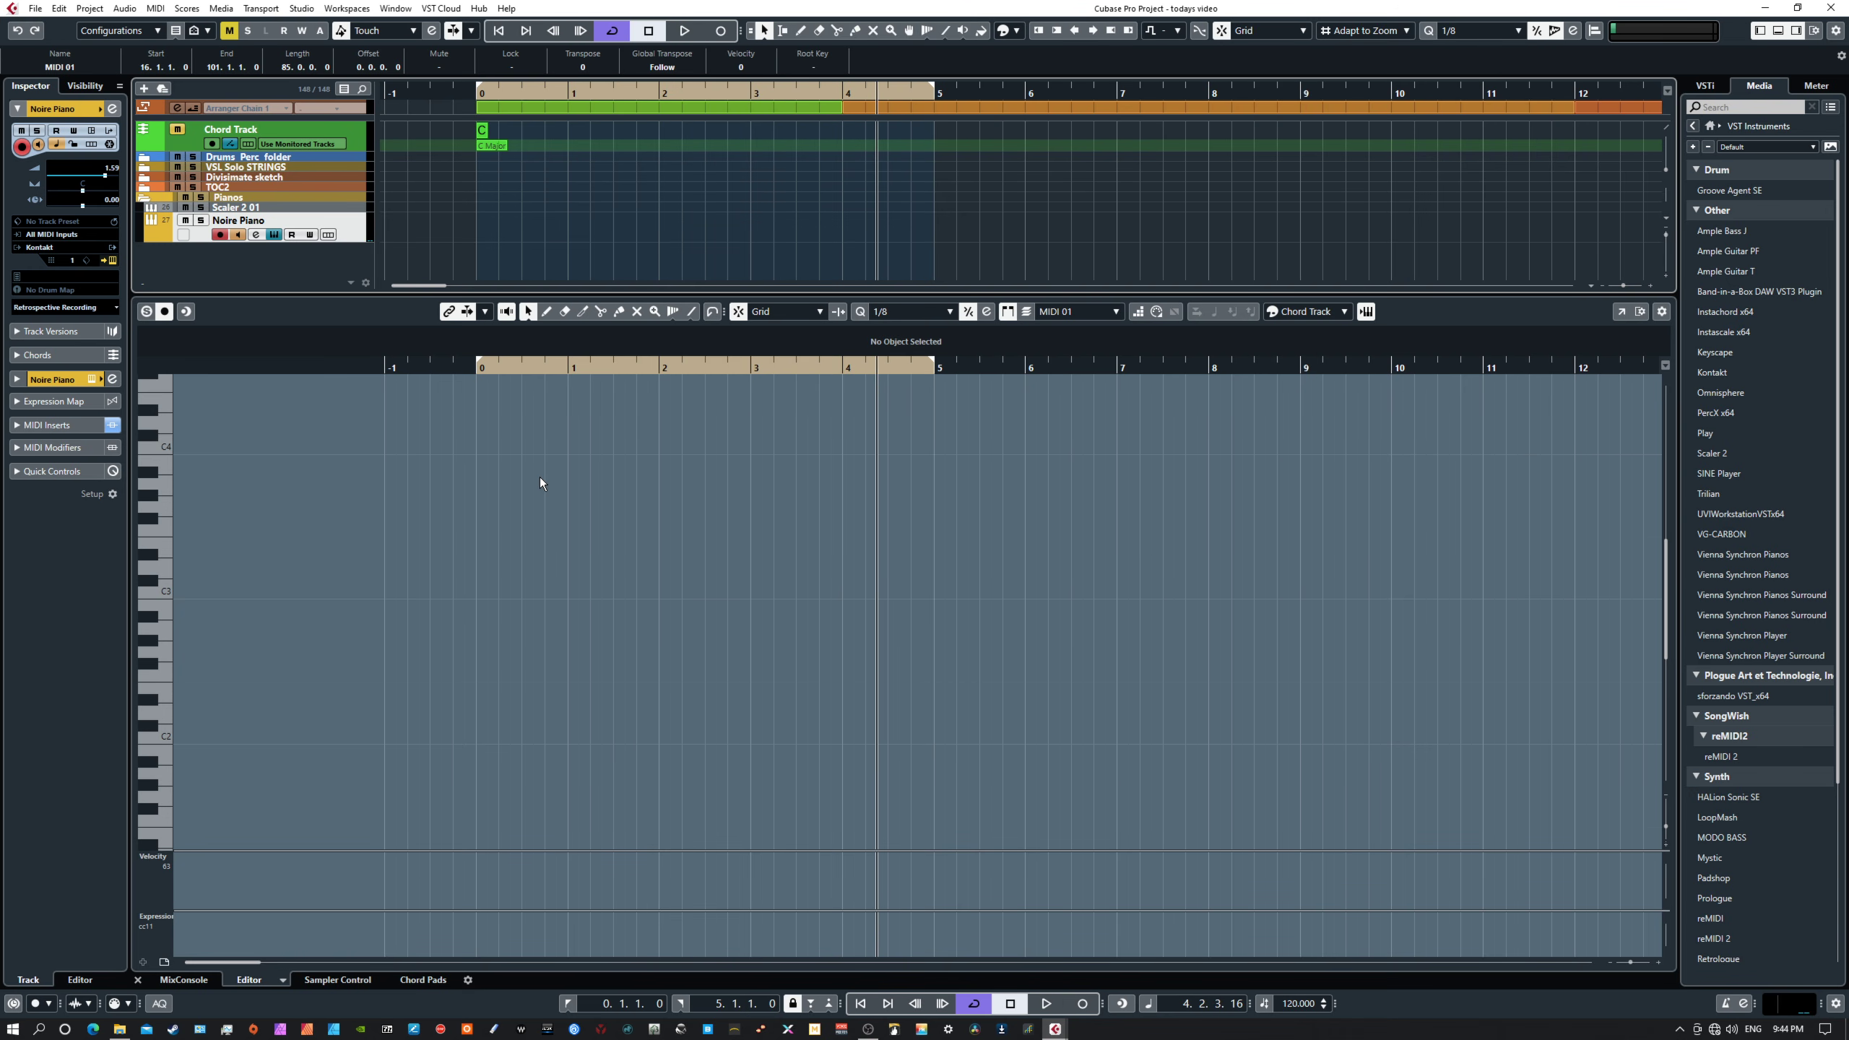
key(Home)
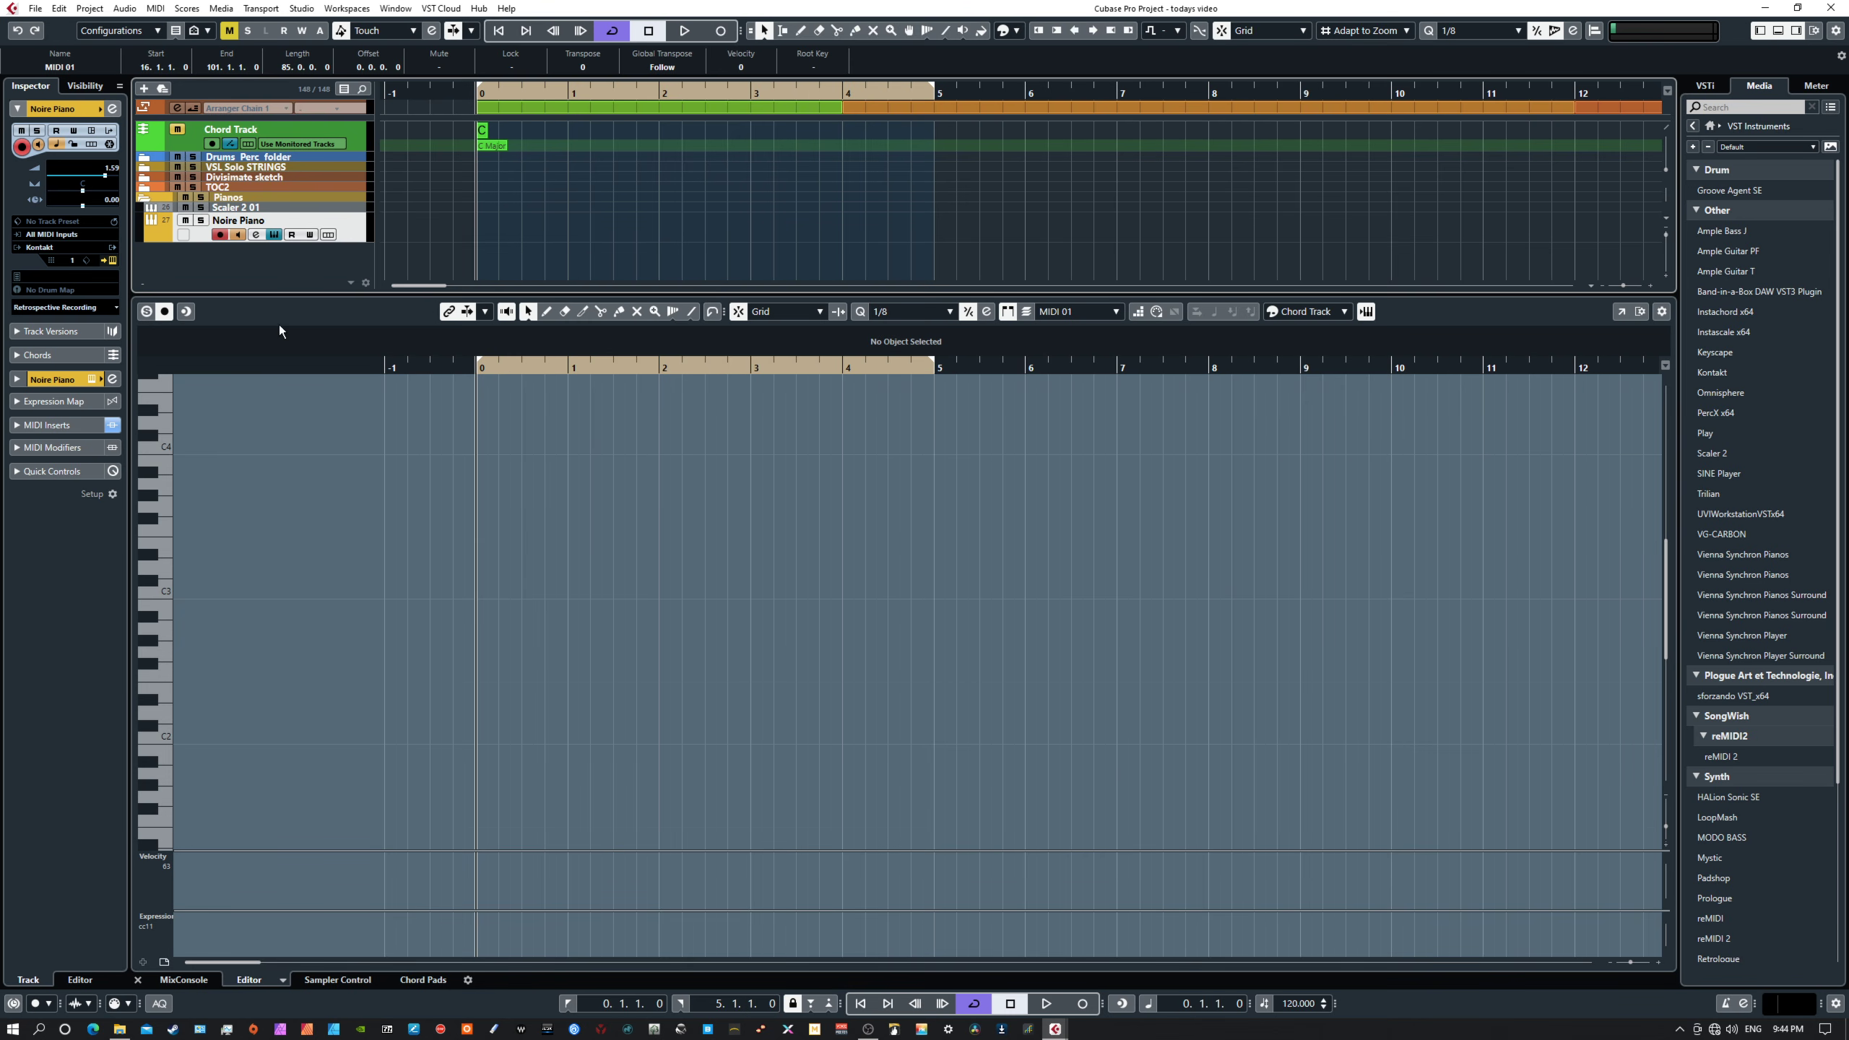
Insert the Noire Piano track's retrospective recording as a cycle recording and look over its notes.
click(80, 307)
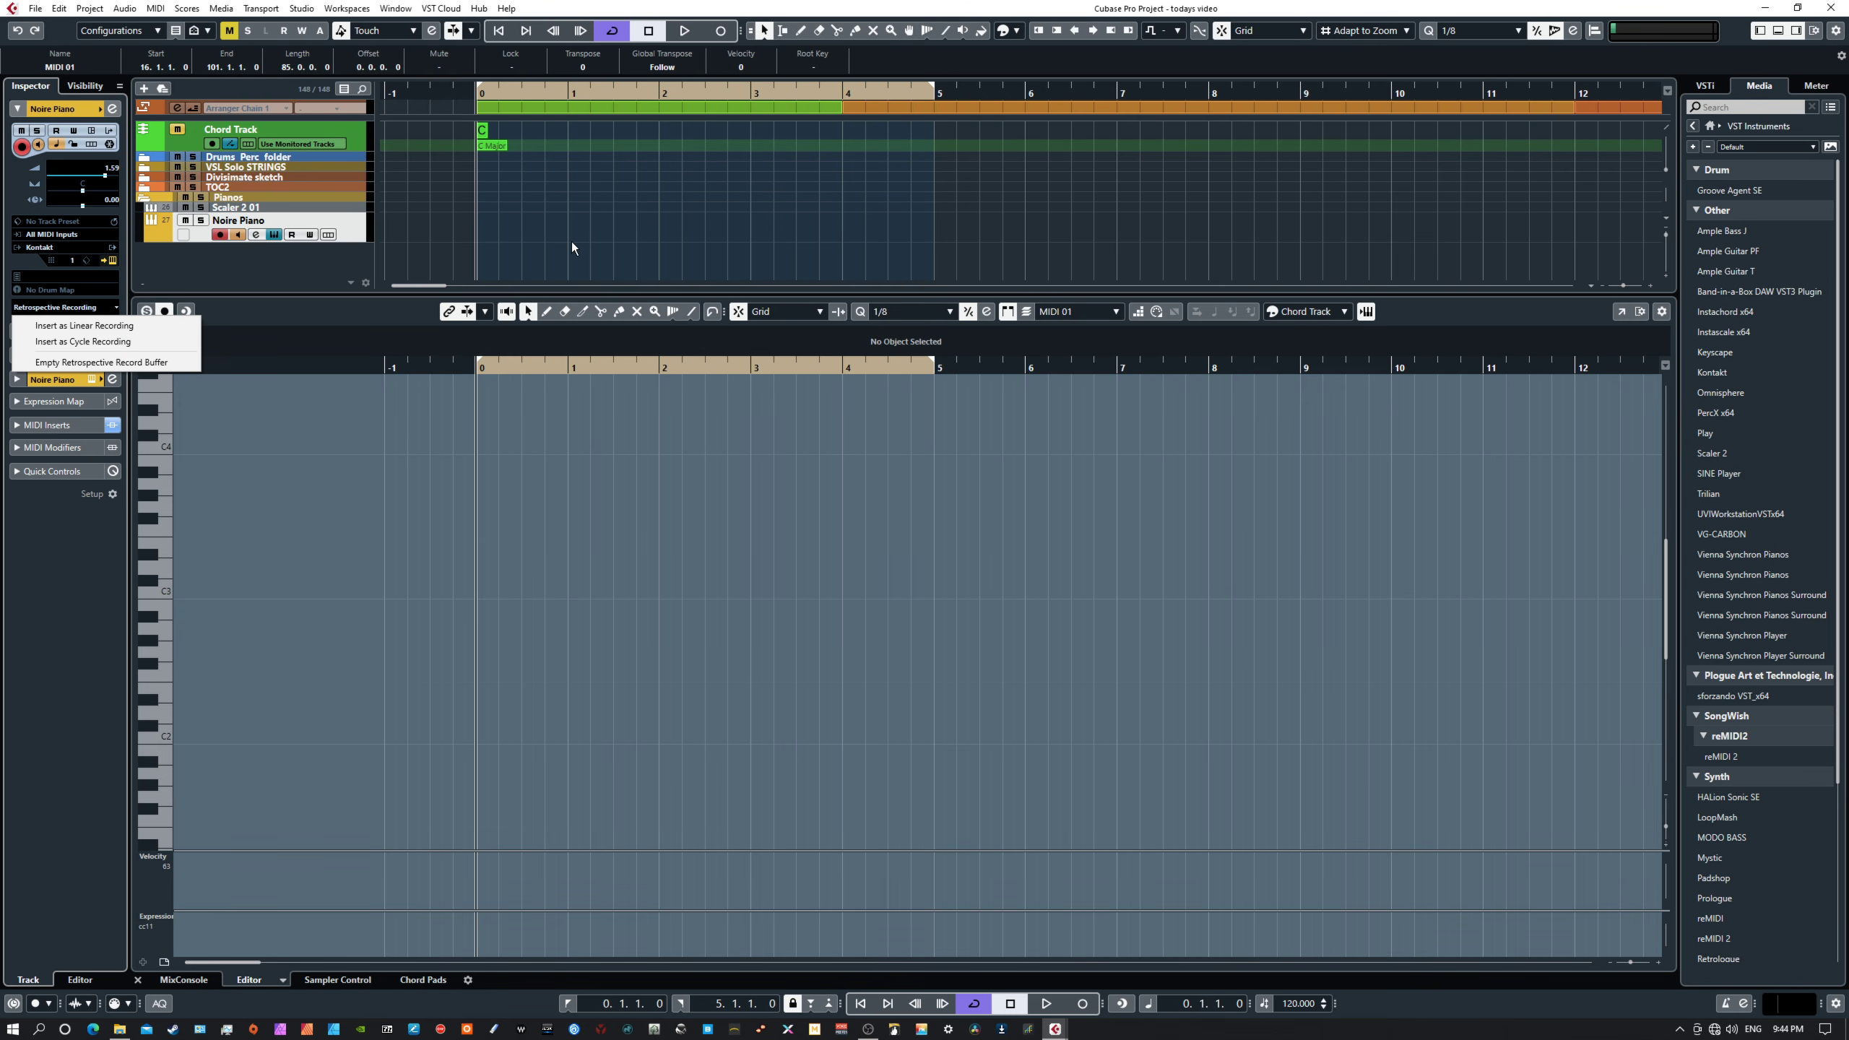
click(95, 342)
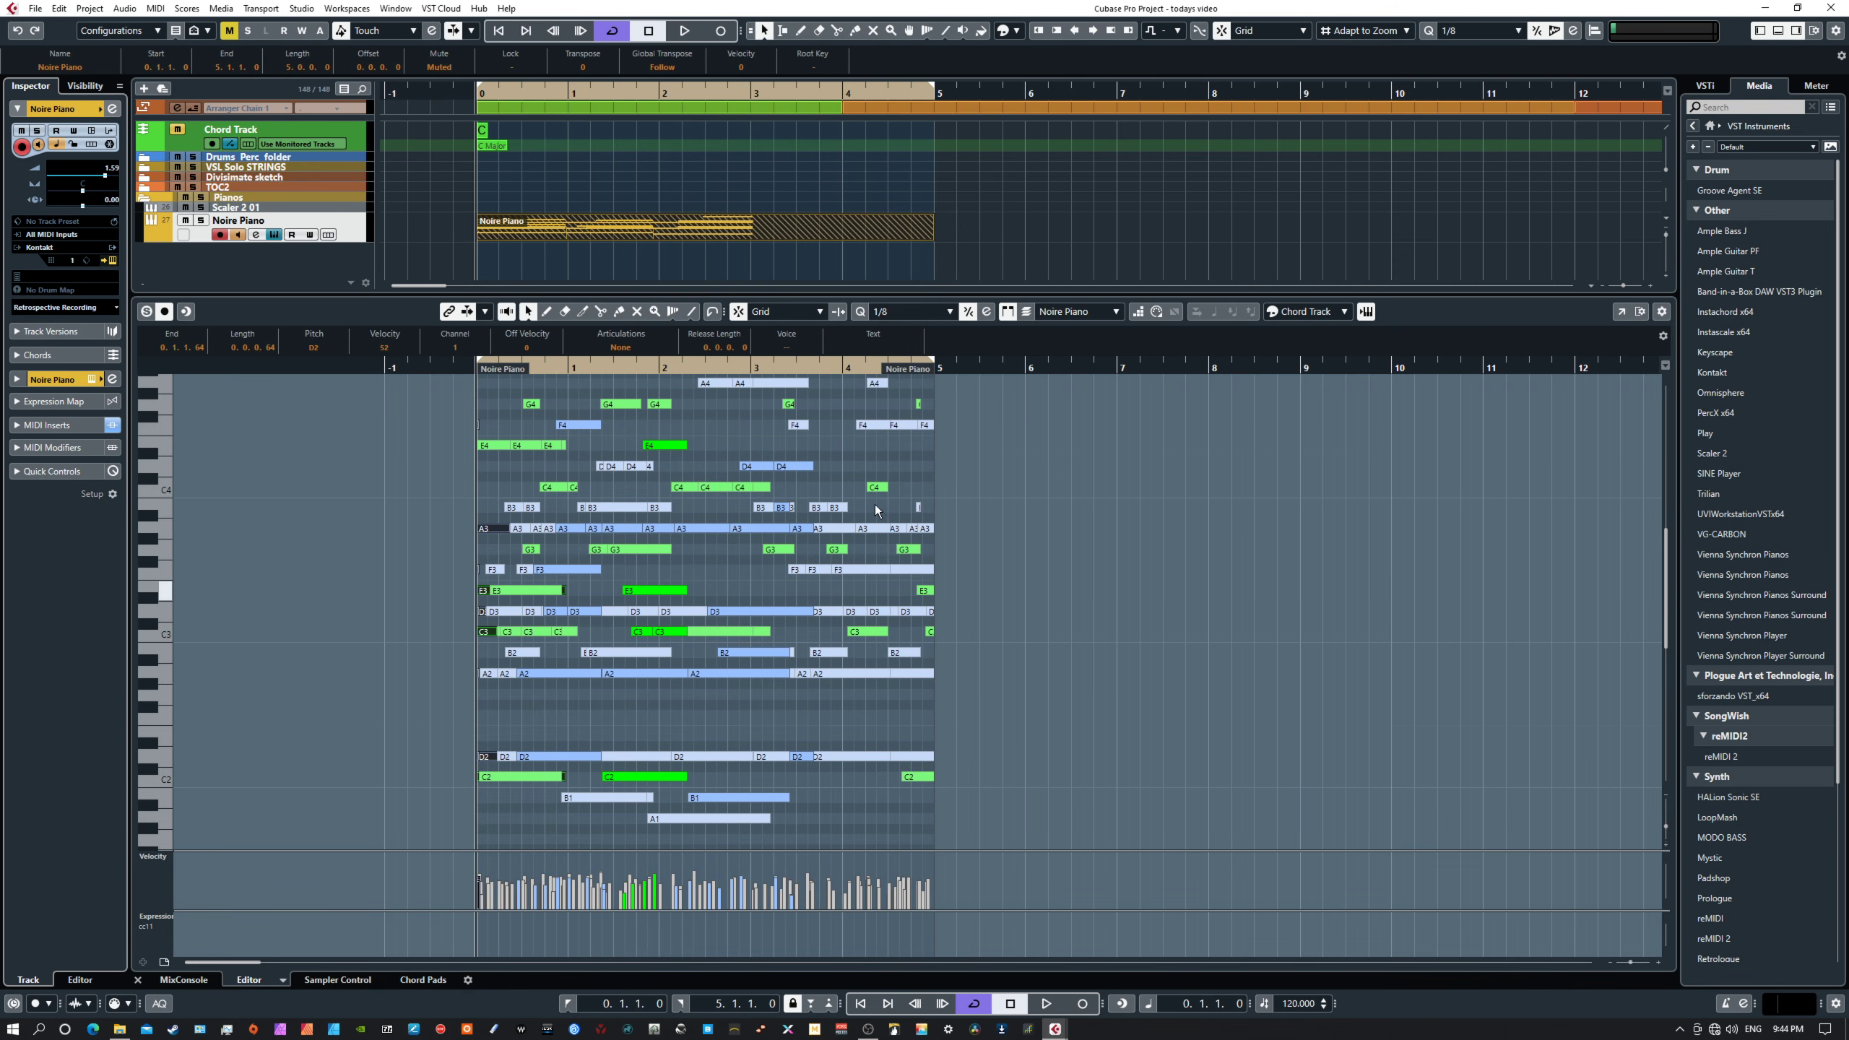
scroll(715, 627, up, 4)
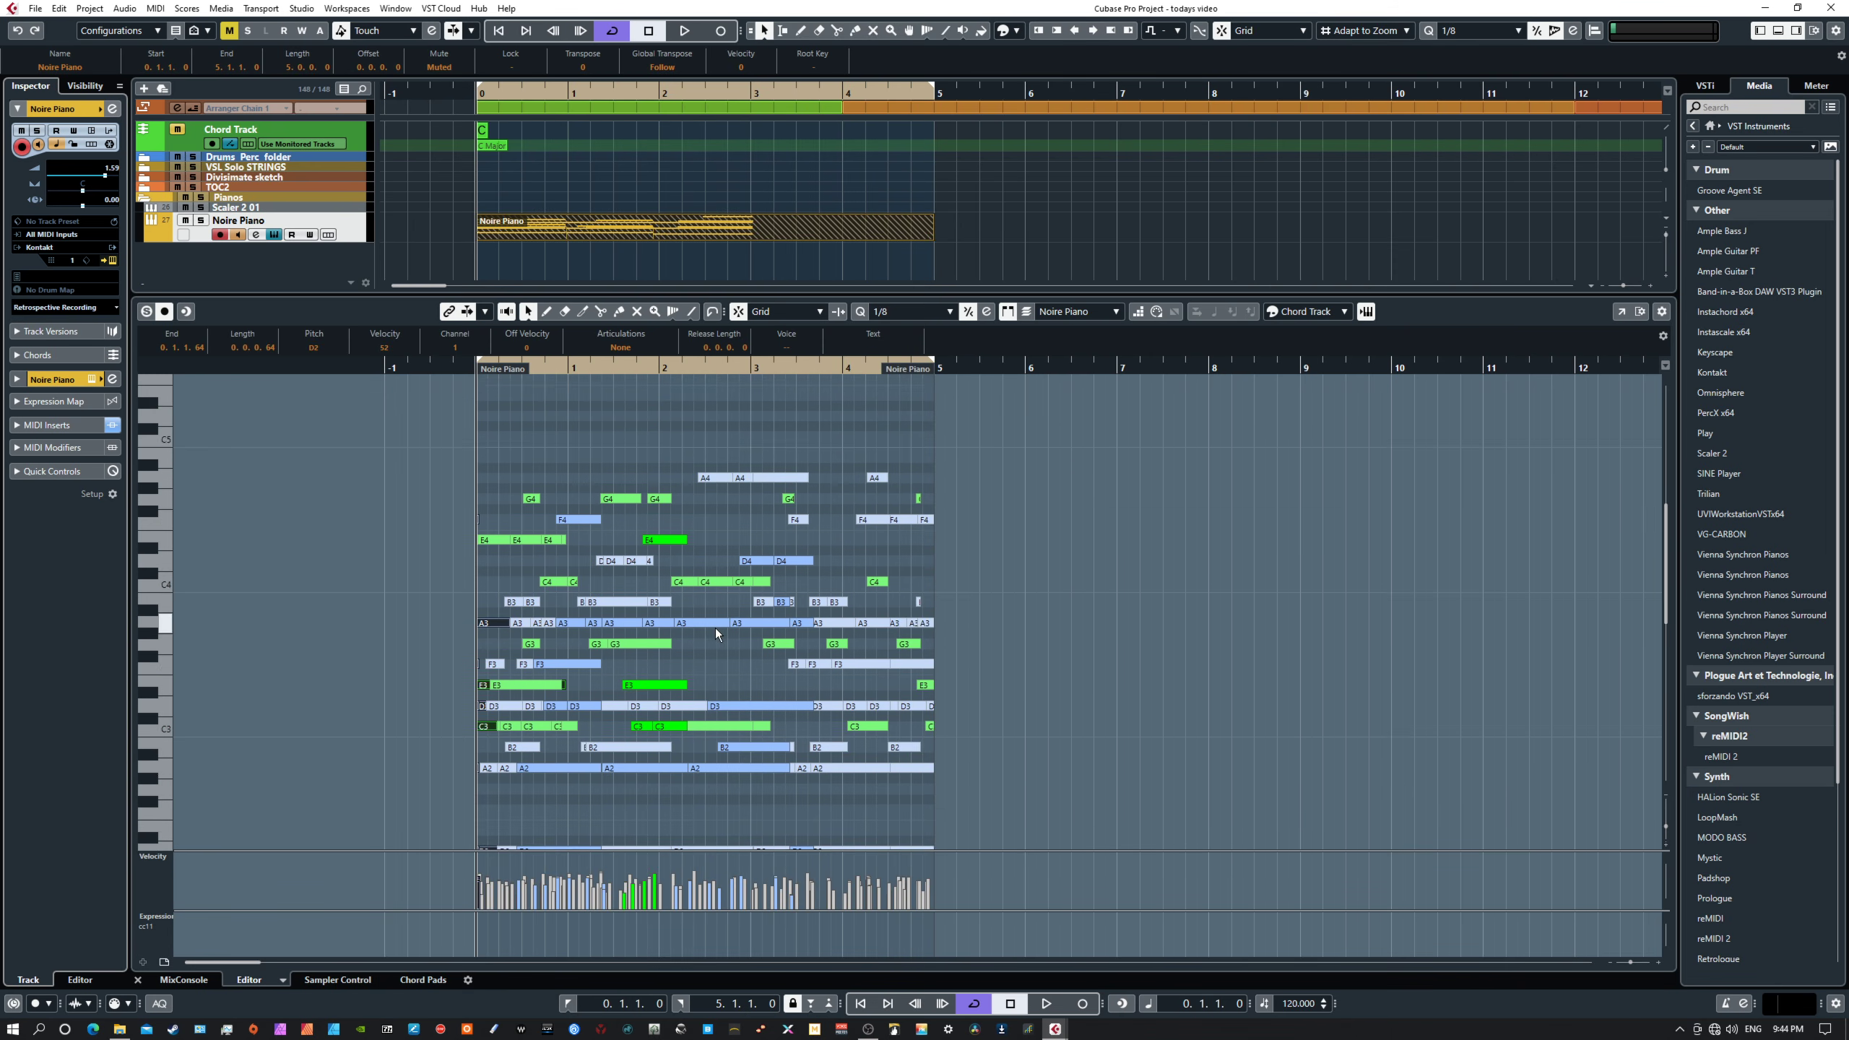
scroll(716, 628, down, 4)
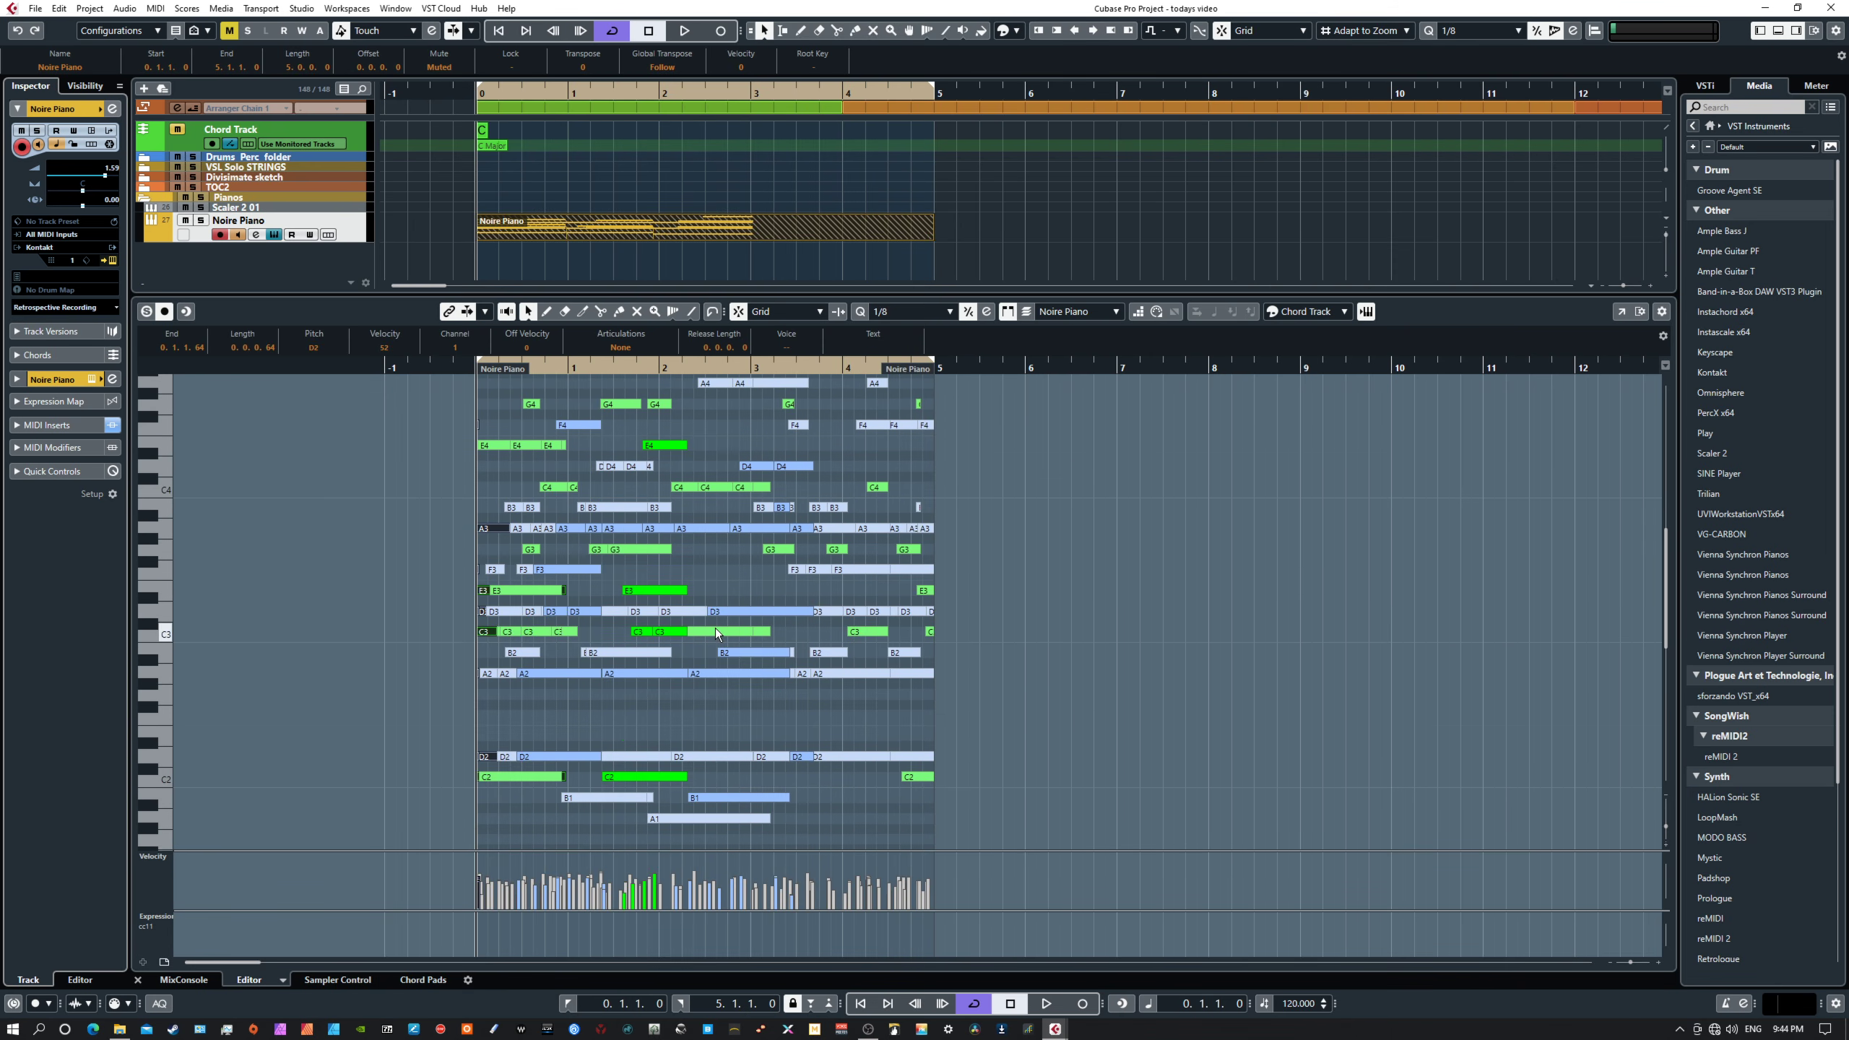
Compare the stacked Noire Piano takes, bringing the first and then the second to the front, and audition the second.
click(686, 232)
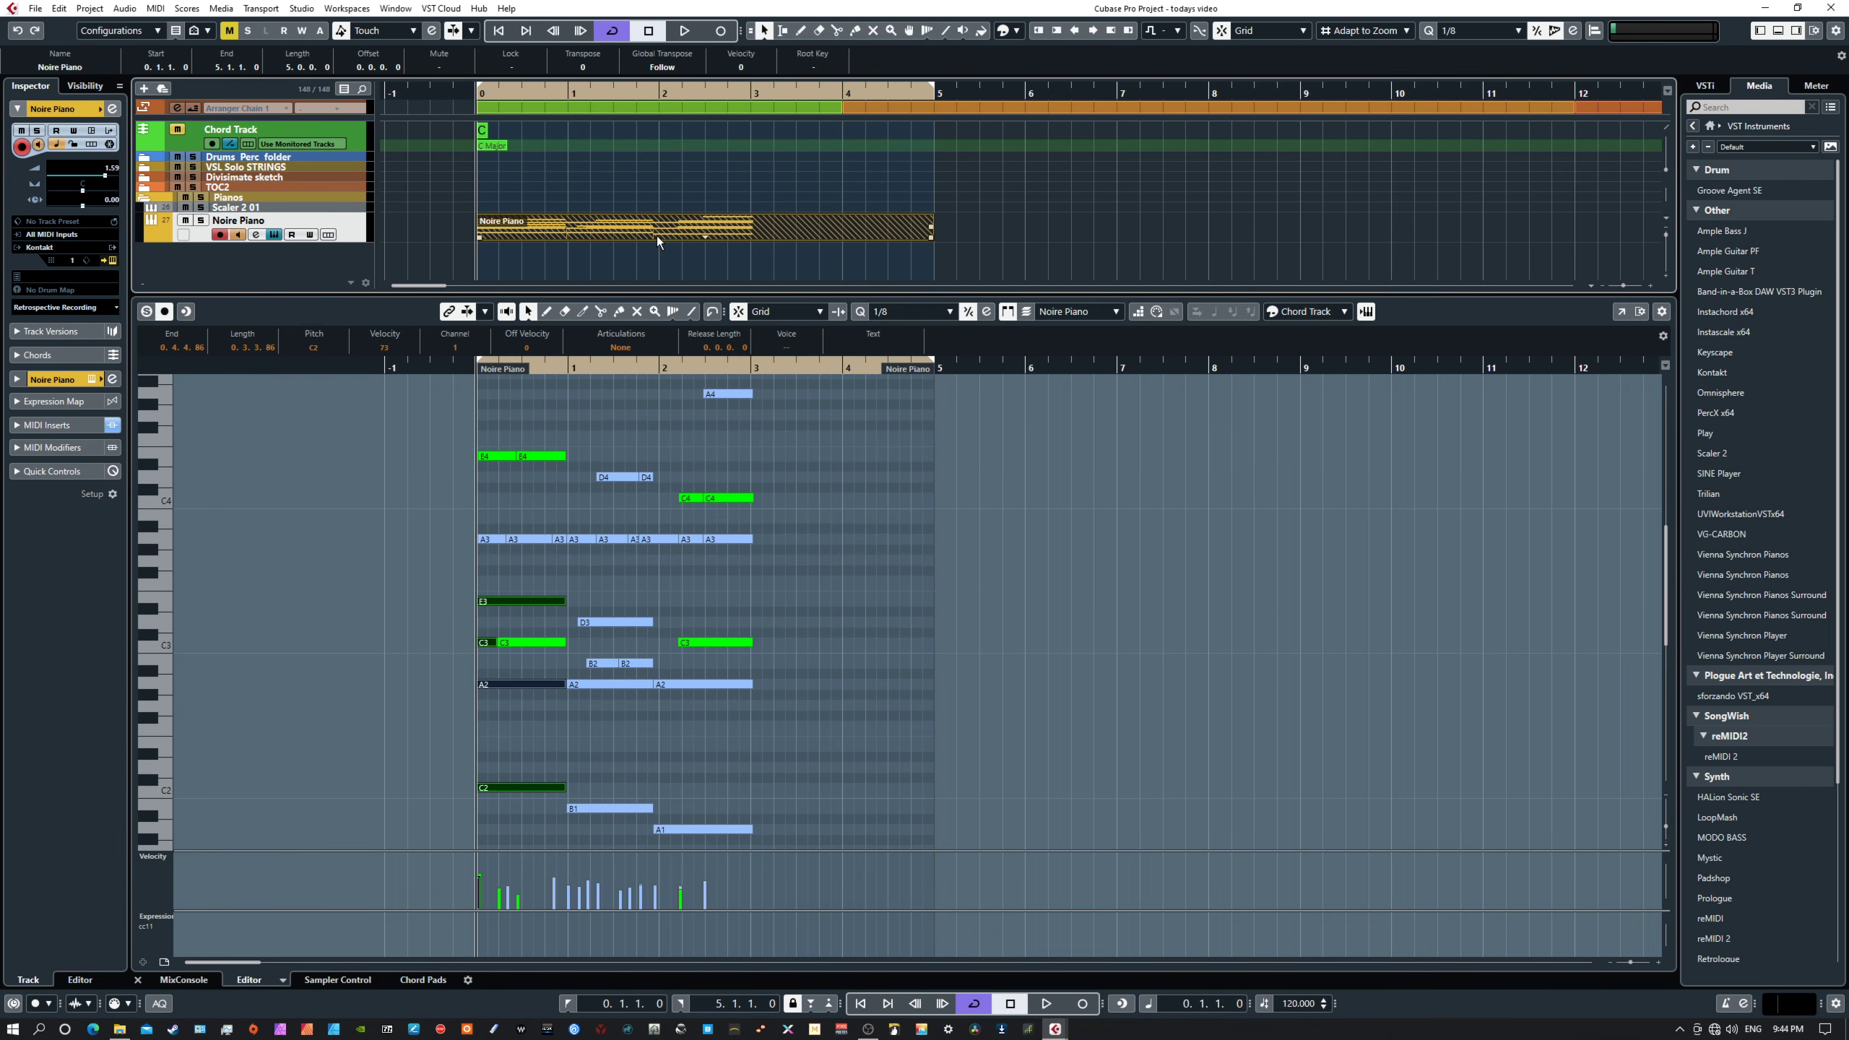
click(705, 238)
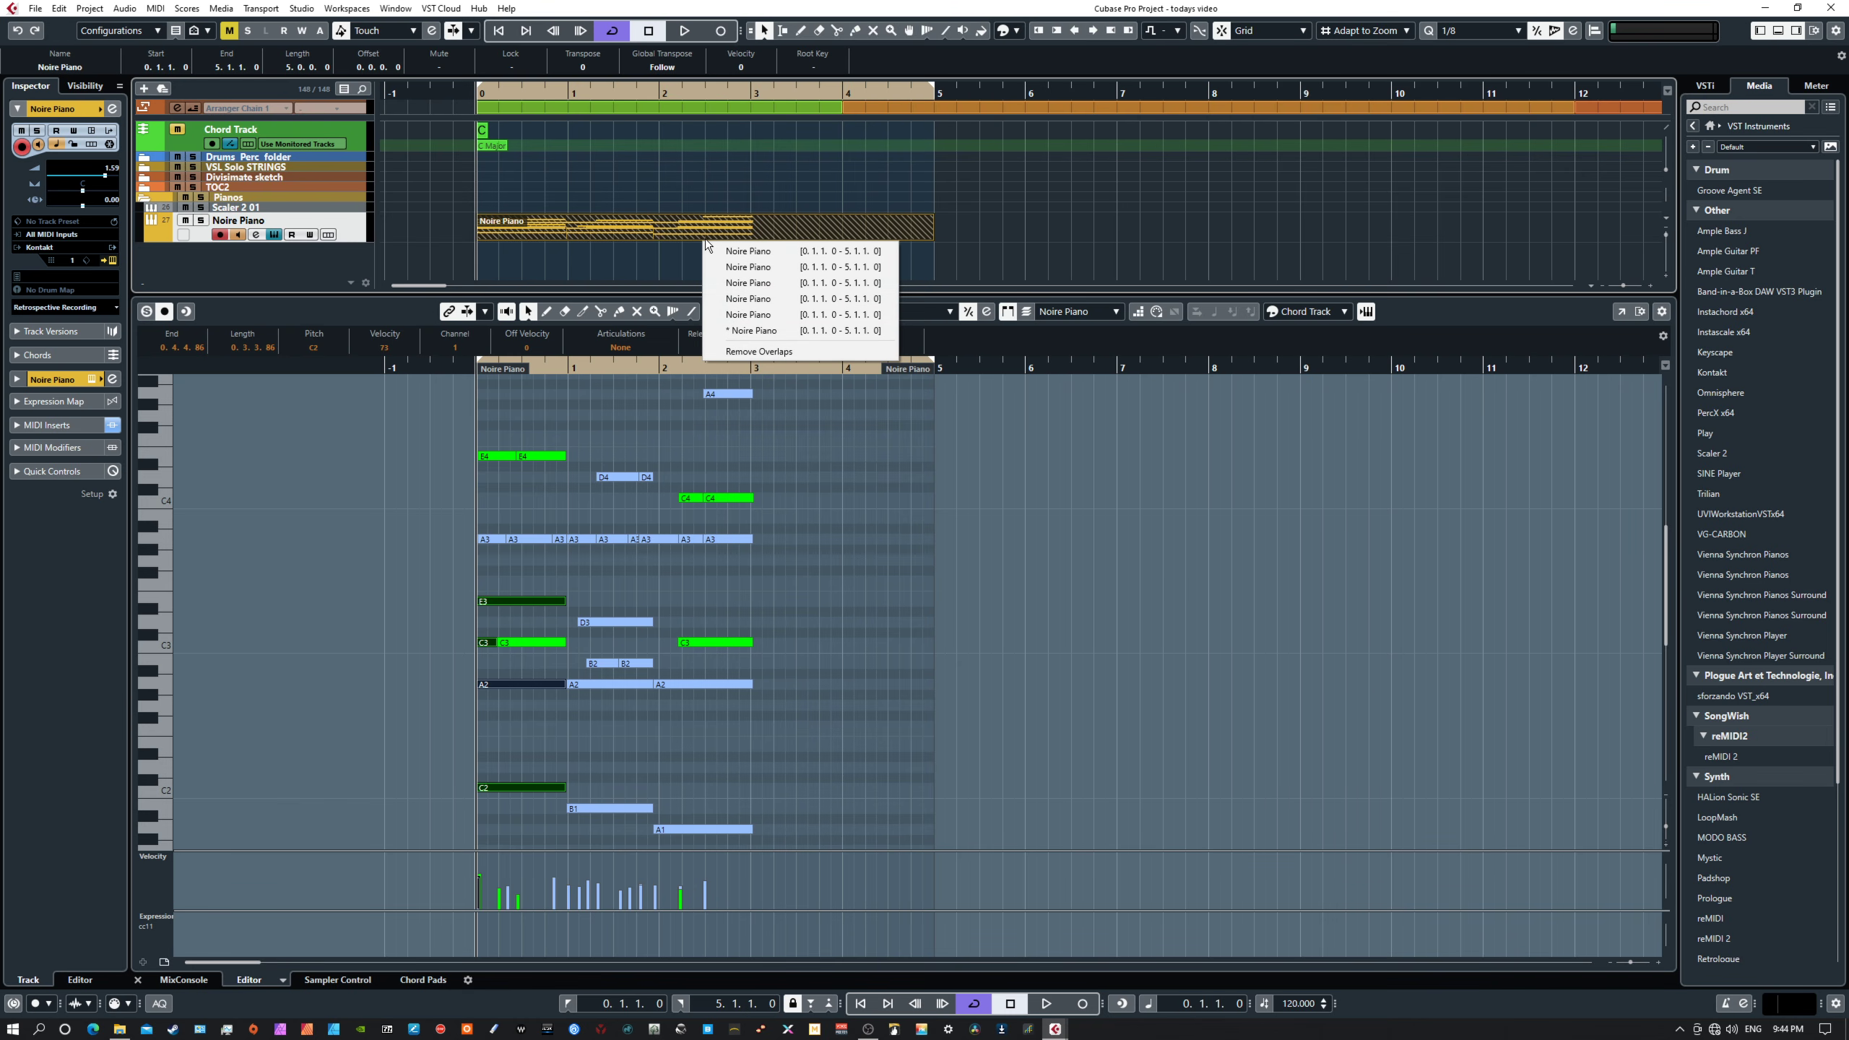
click(739, 252)
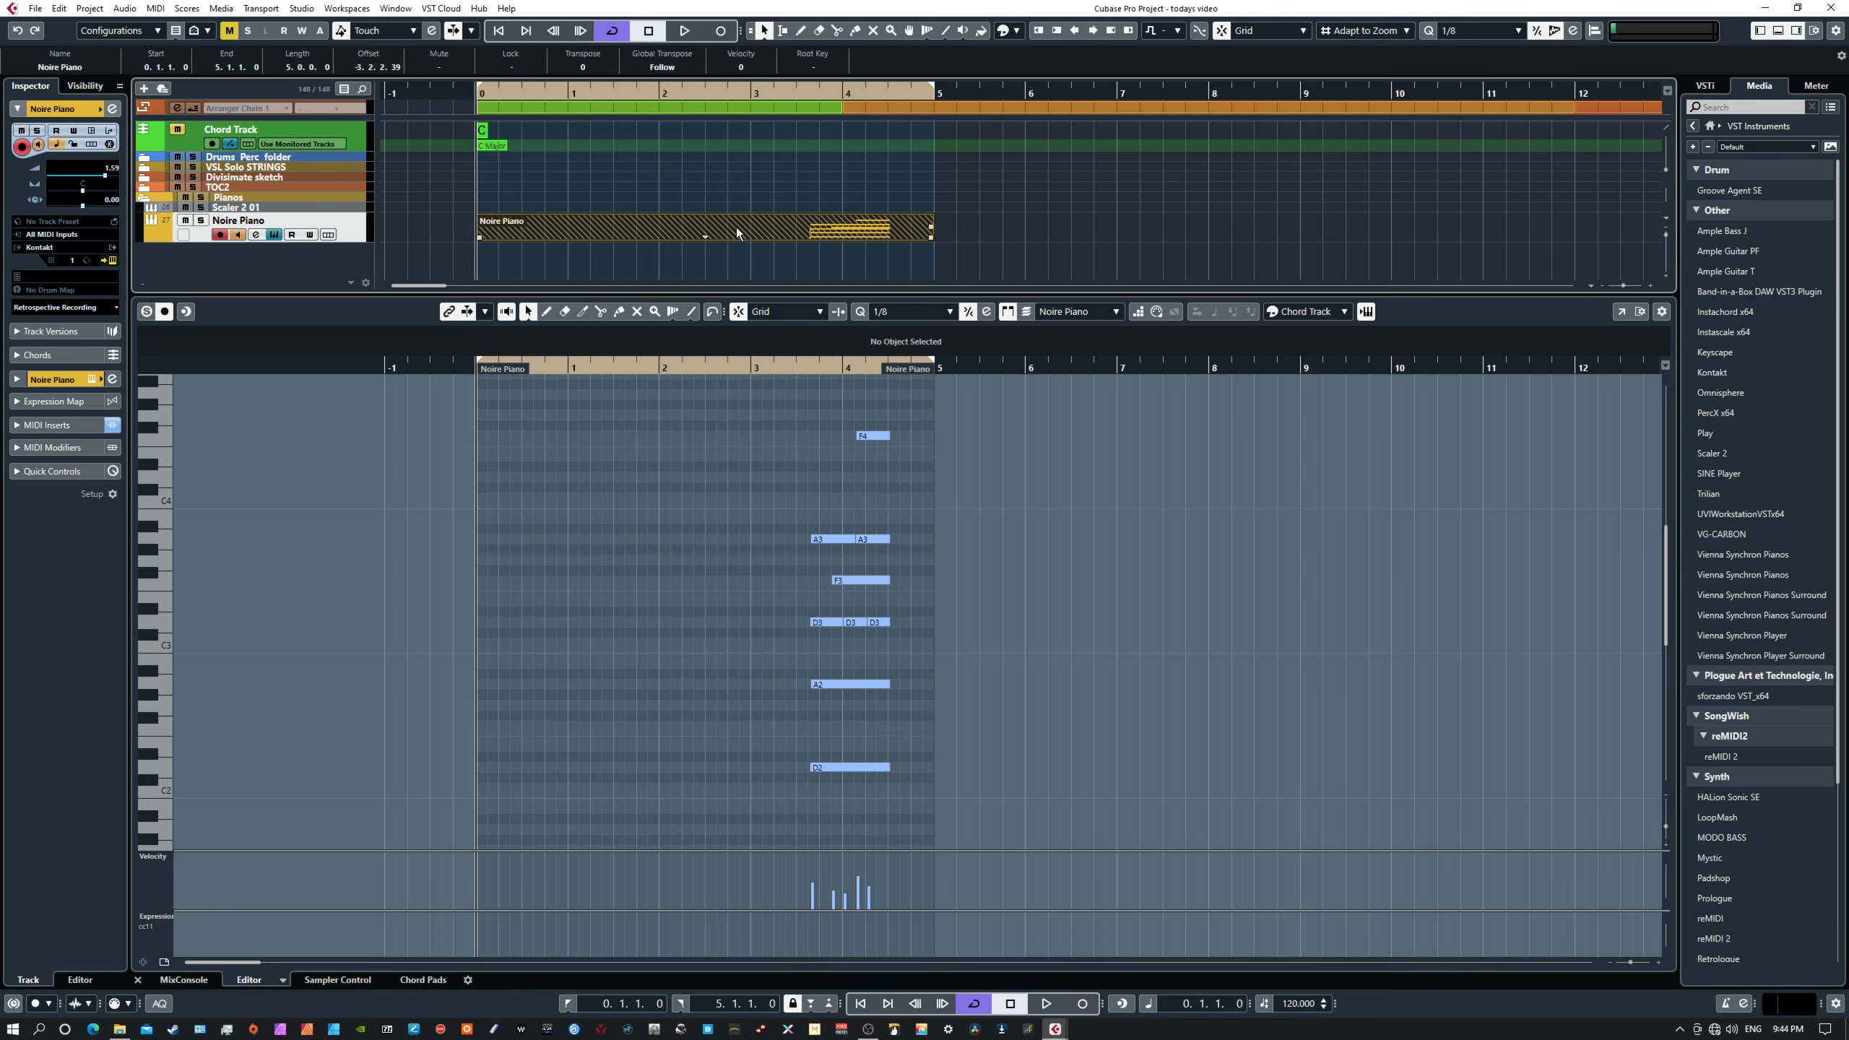
click(705, 237)
click(728, 263)
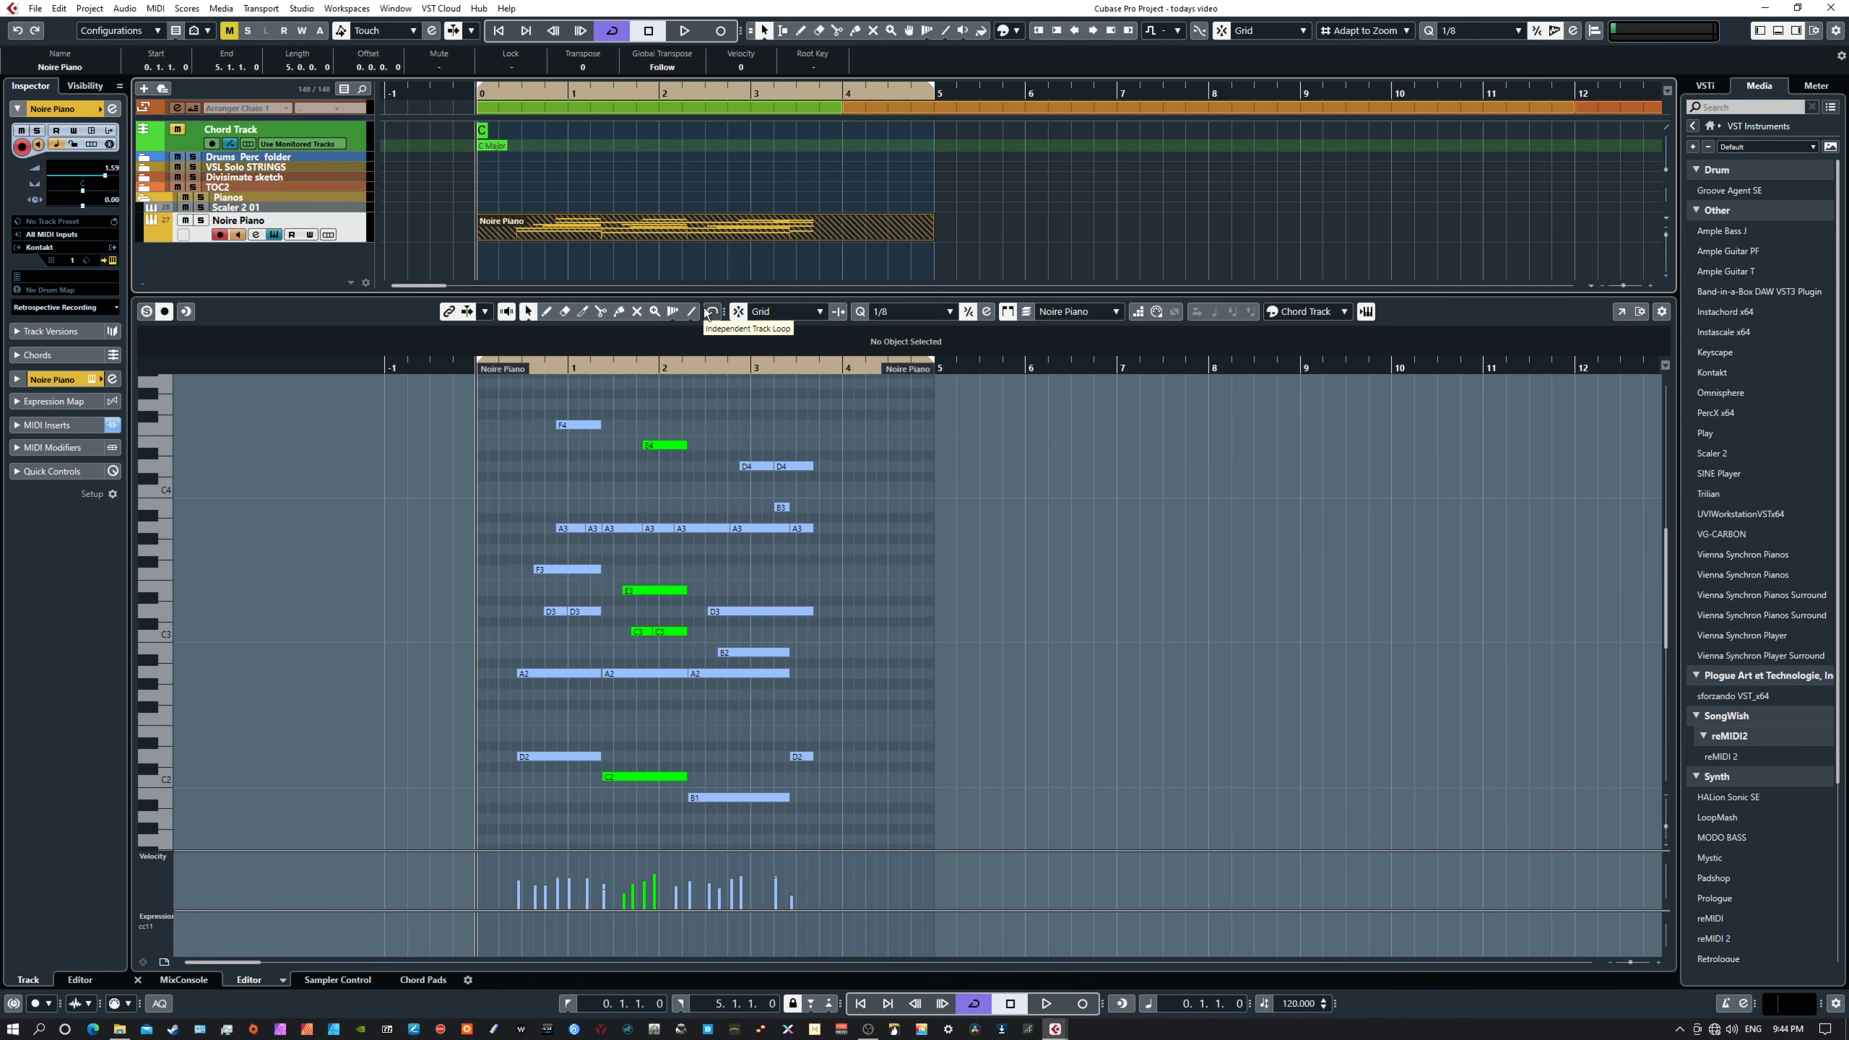
key(space)
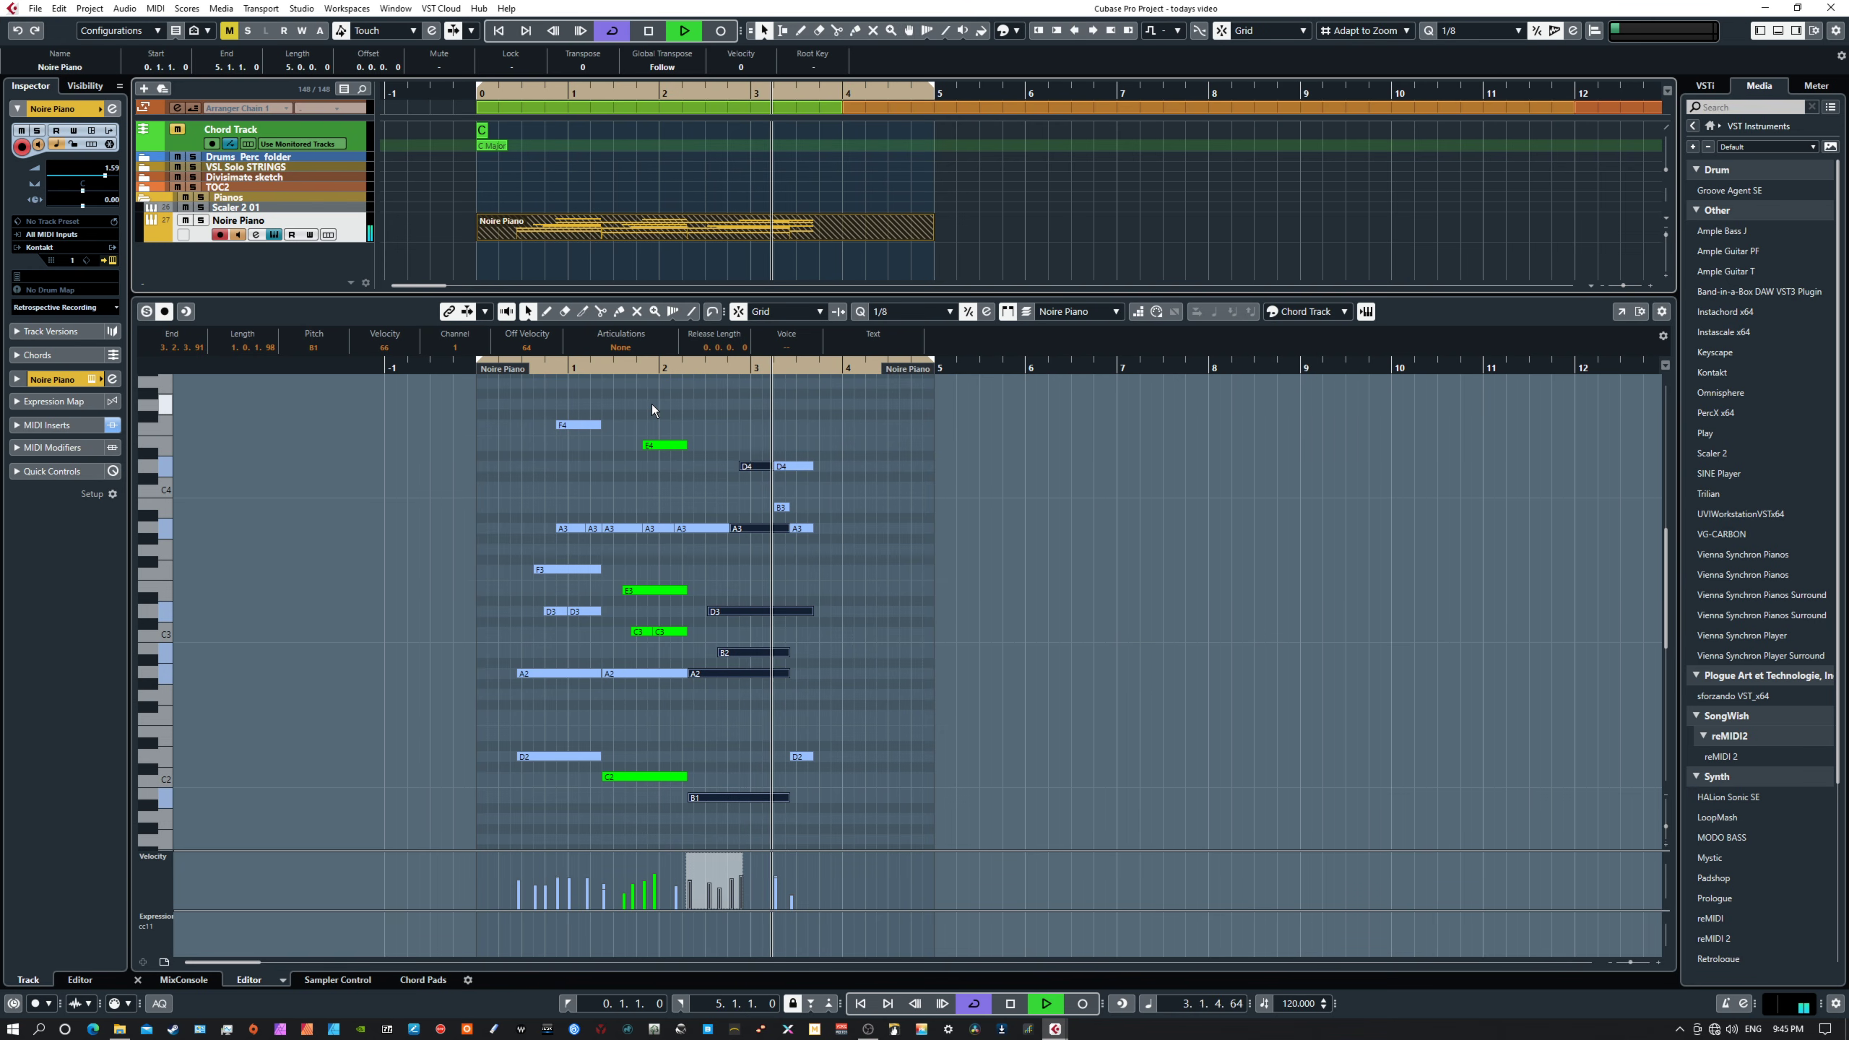
key(space)
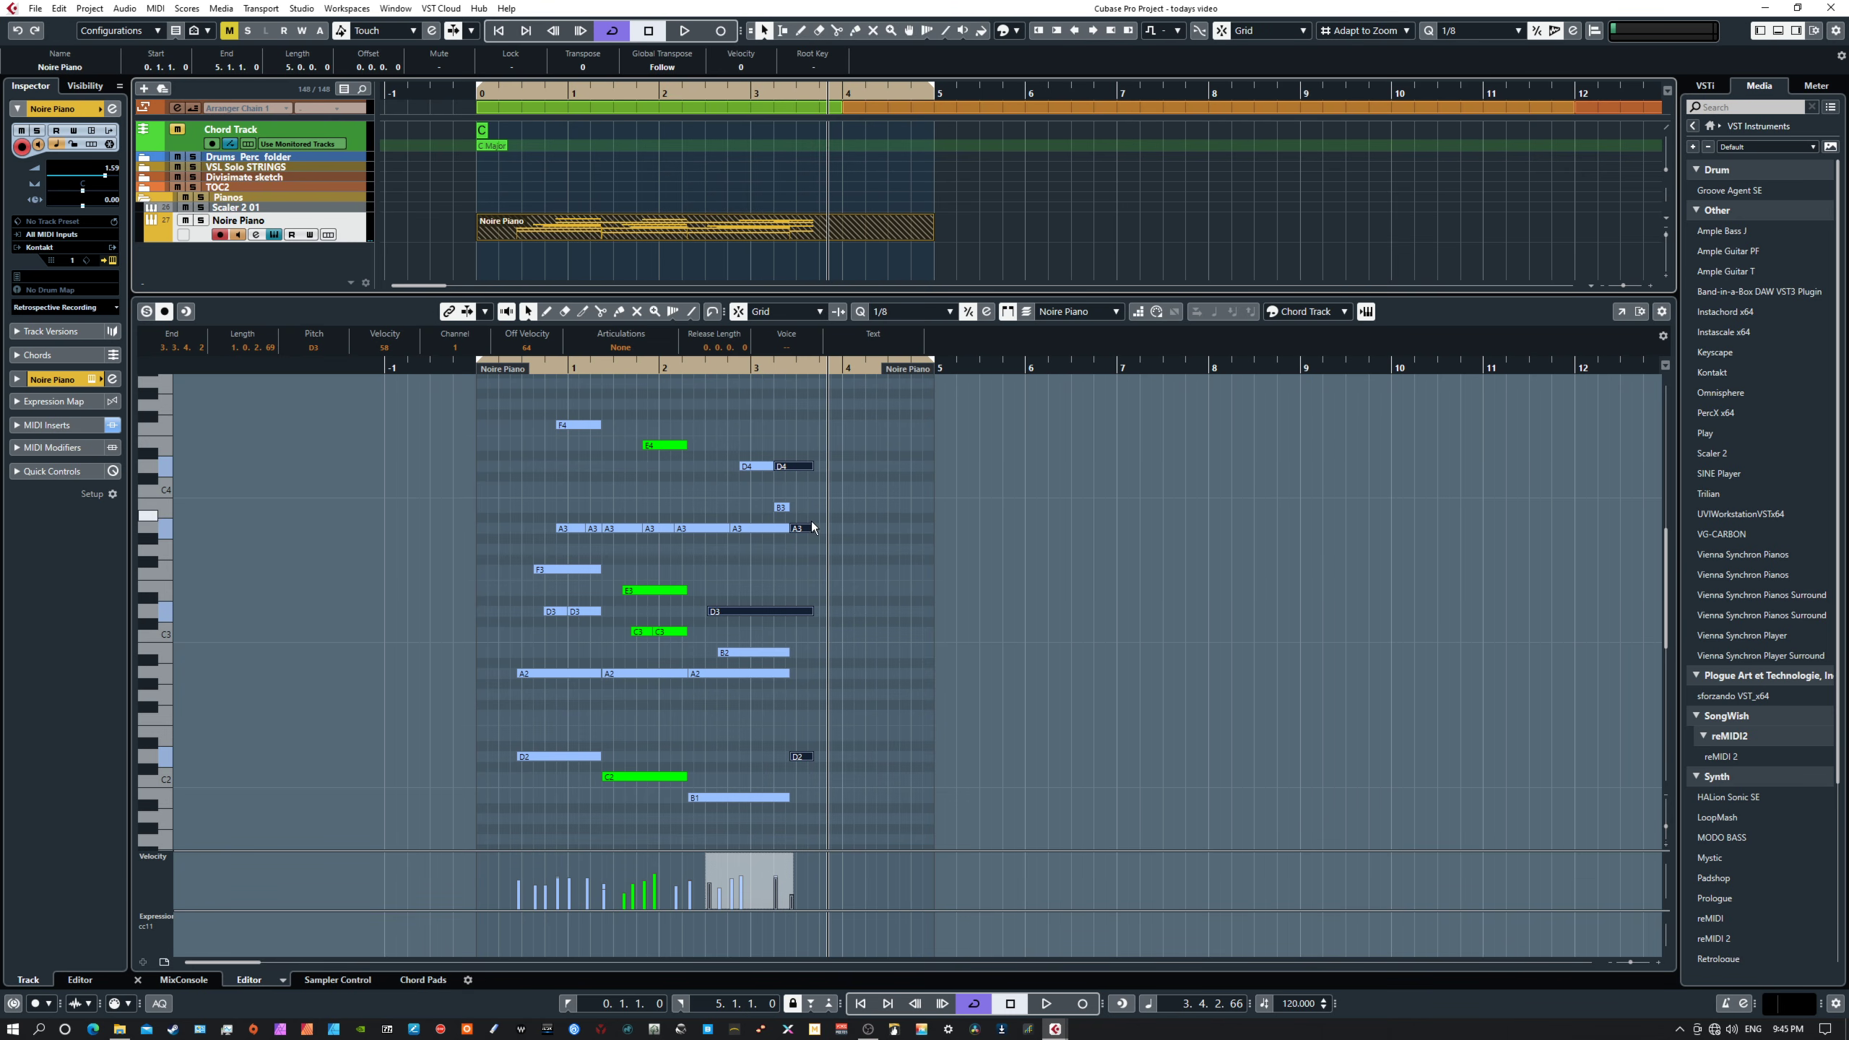
Bring the third stacked Noire Piano take to the front and audition it.
click(707, 236)
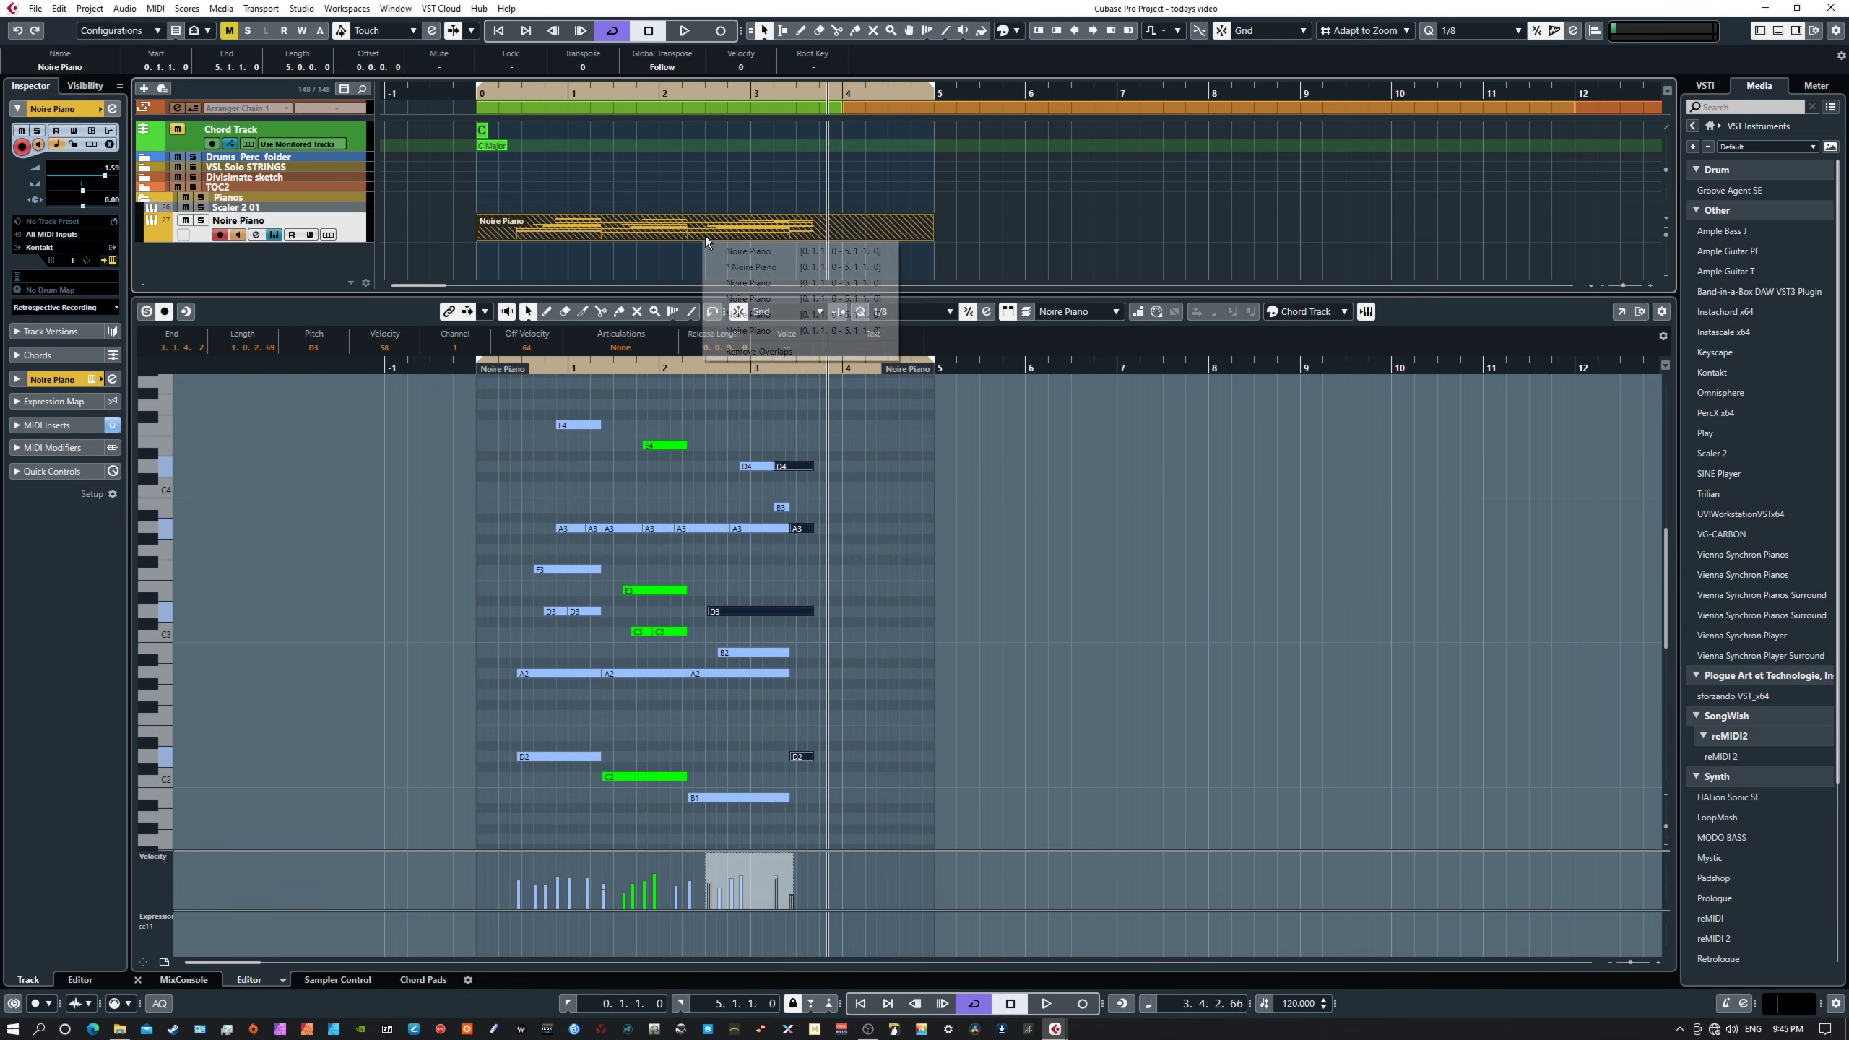
click(723, 282)
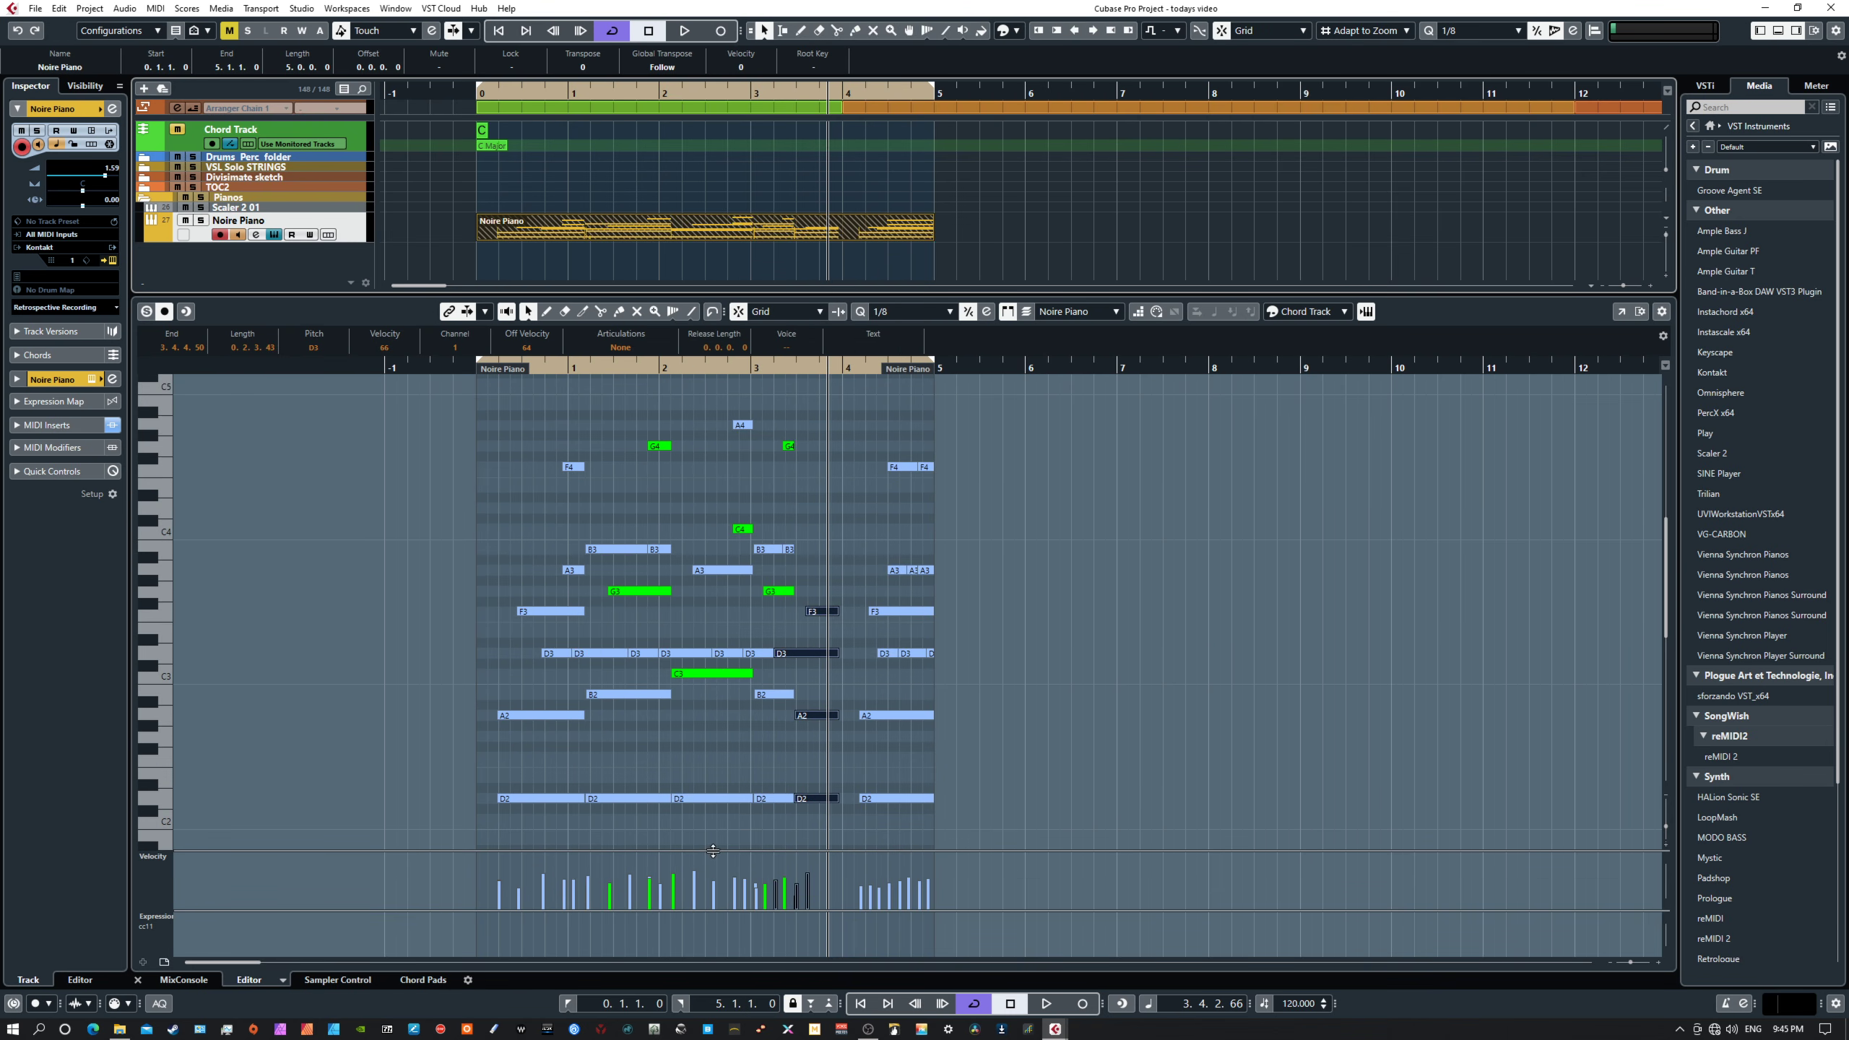
key(space)
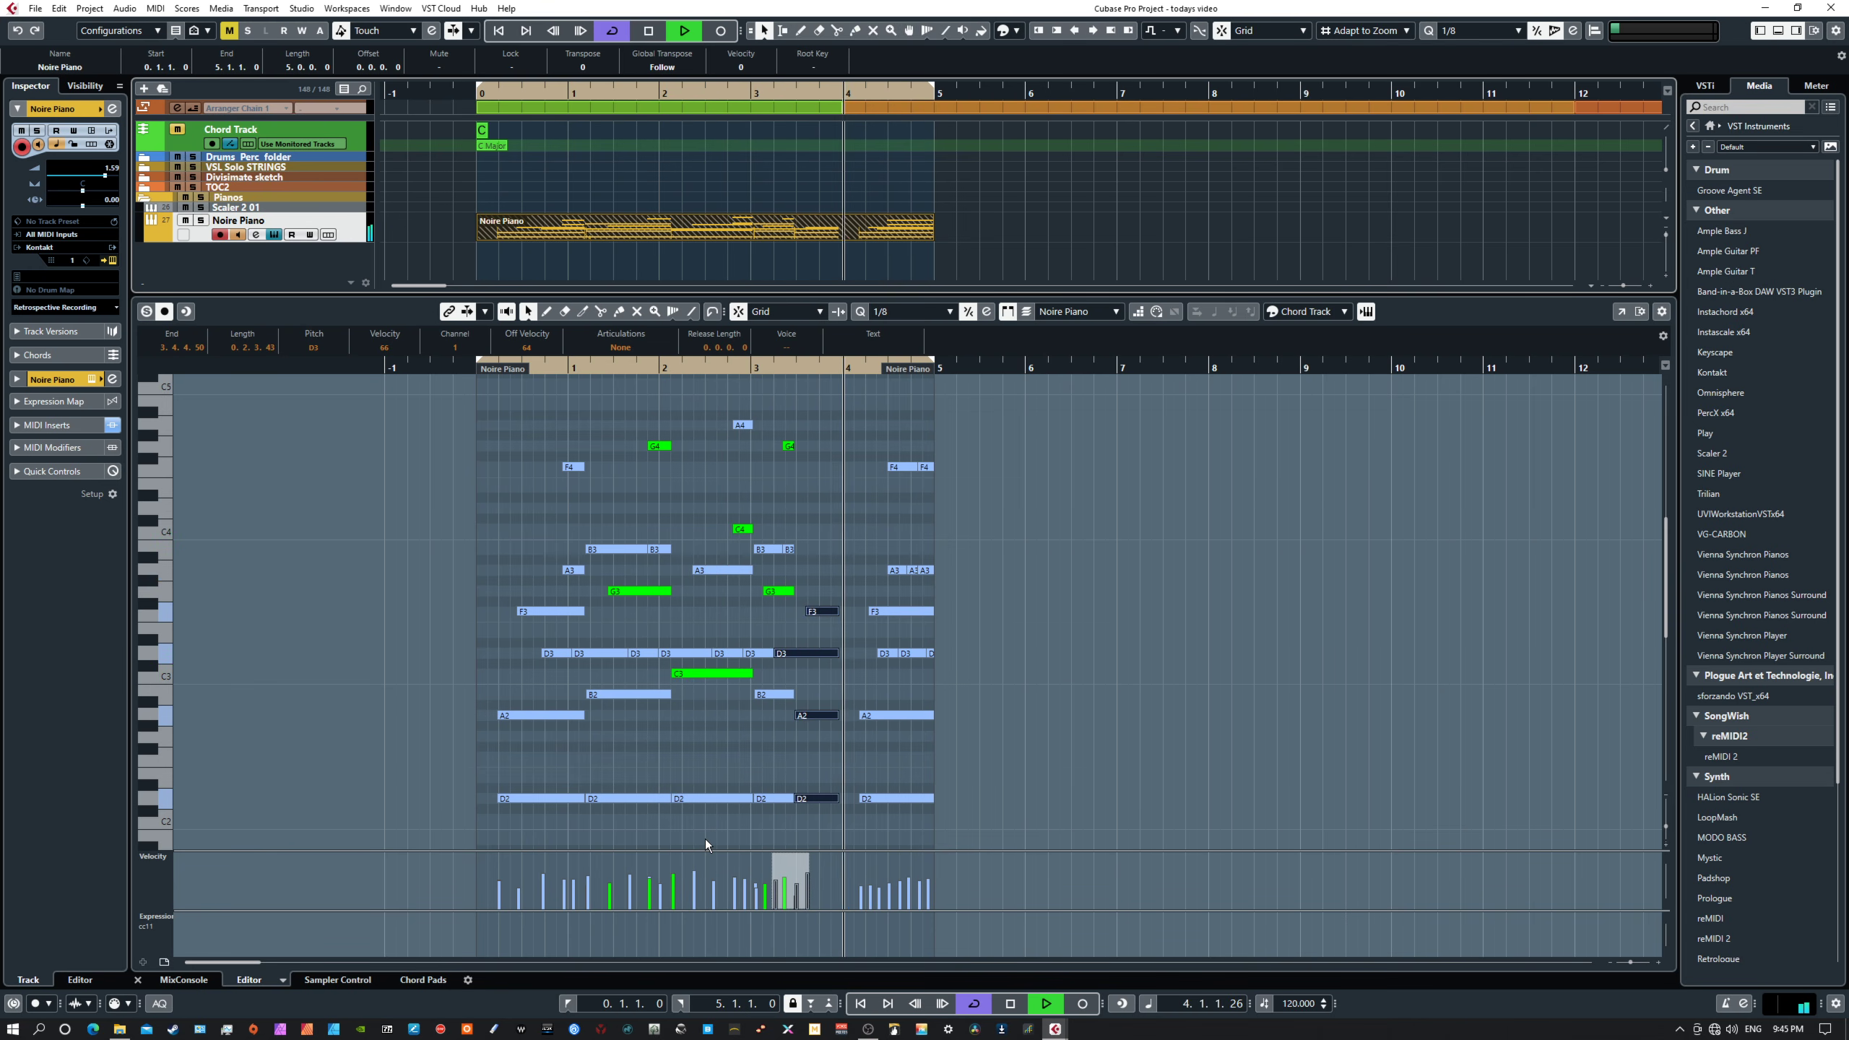
key(space)
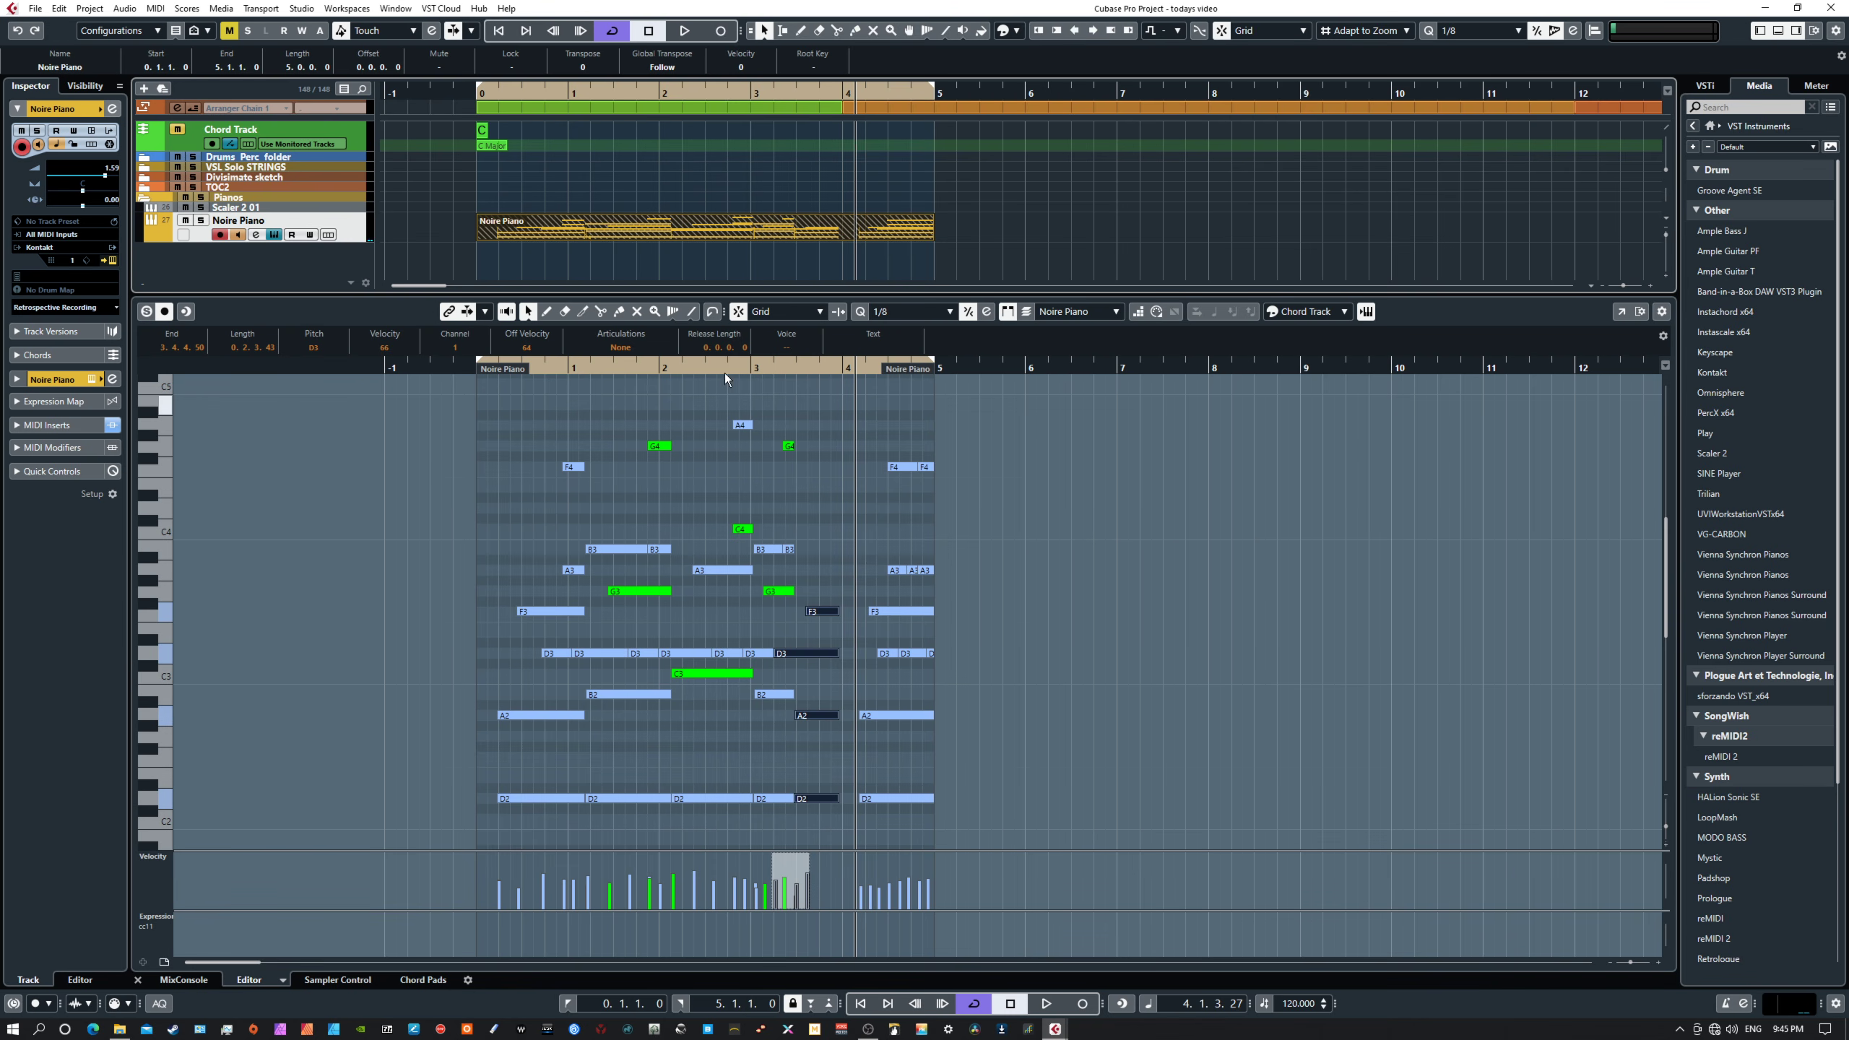
Bring the second stacked Noire Piano take to the front and remove the overlapping takes.
click(705, 237)
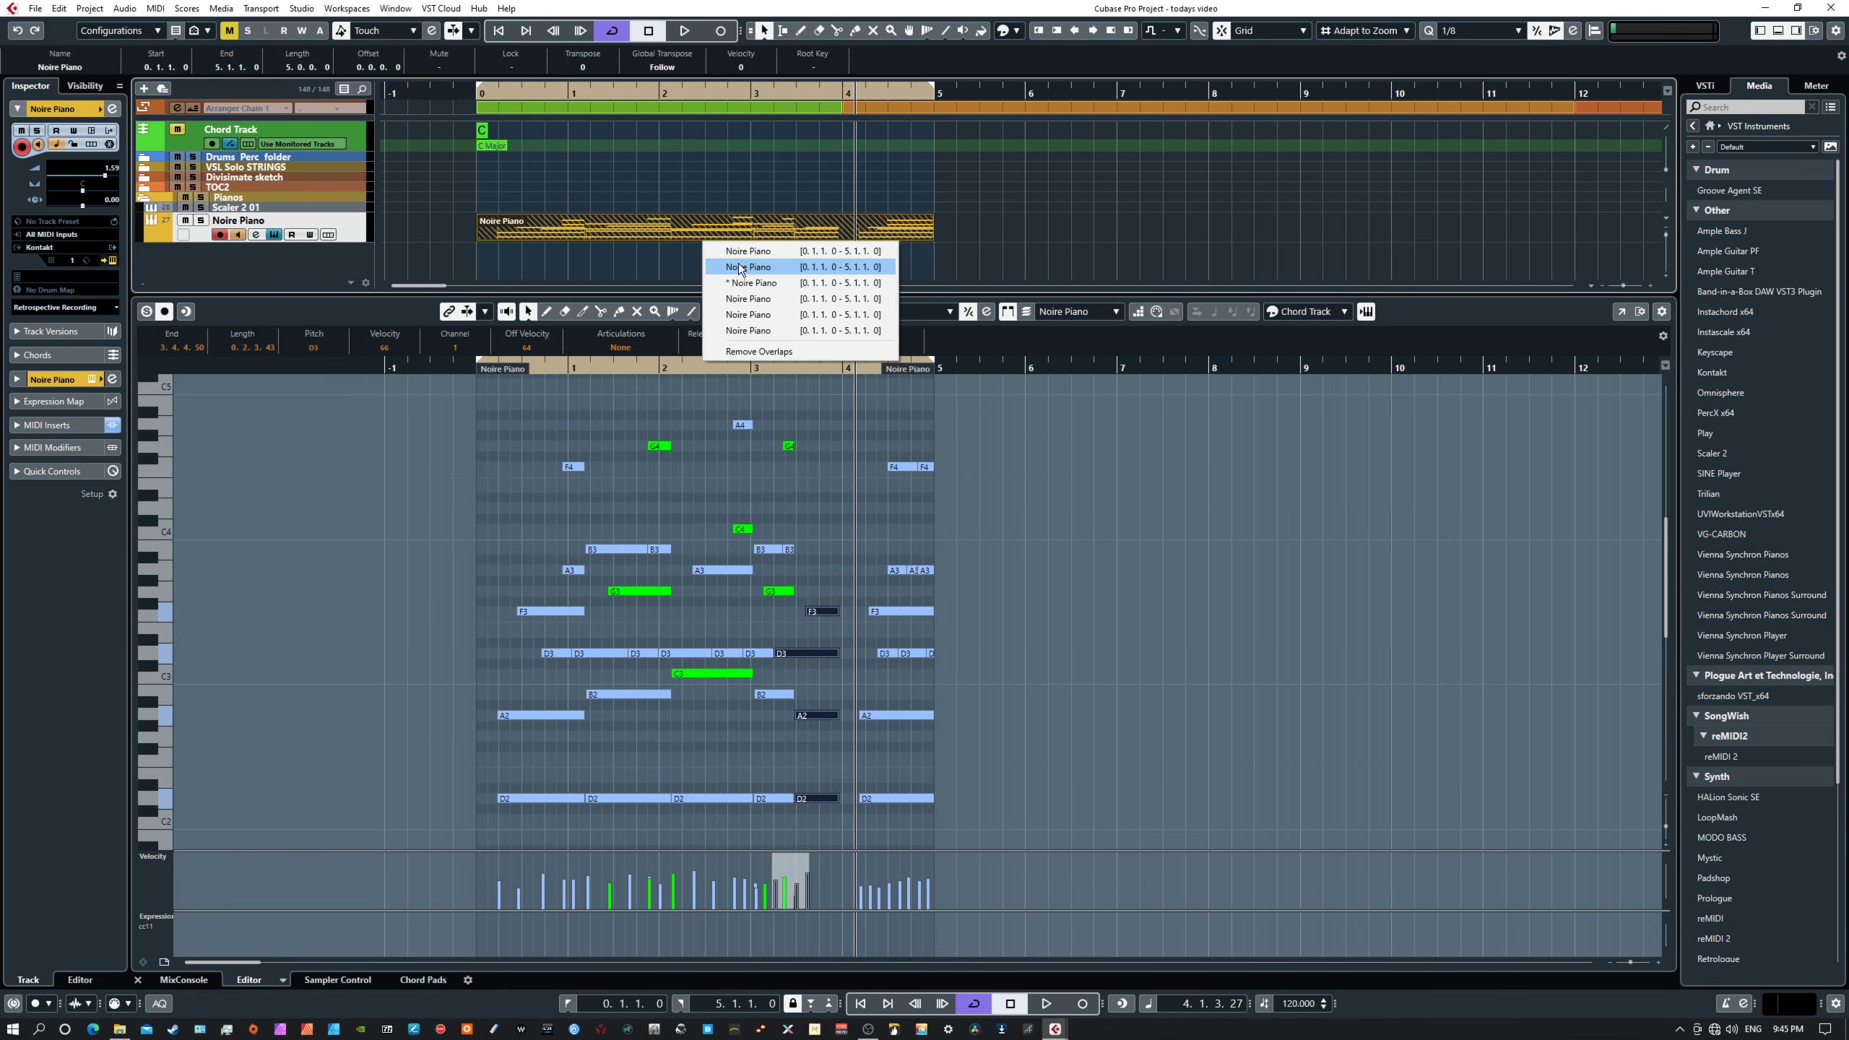
click(734, 267)
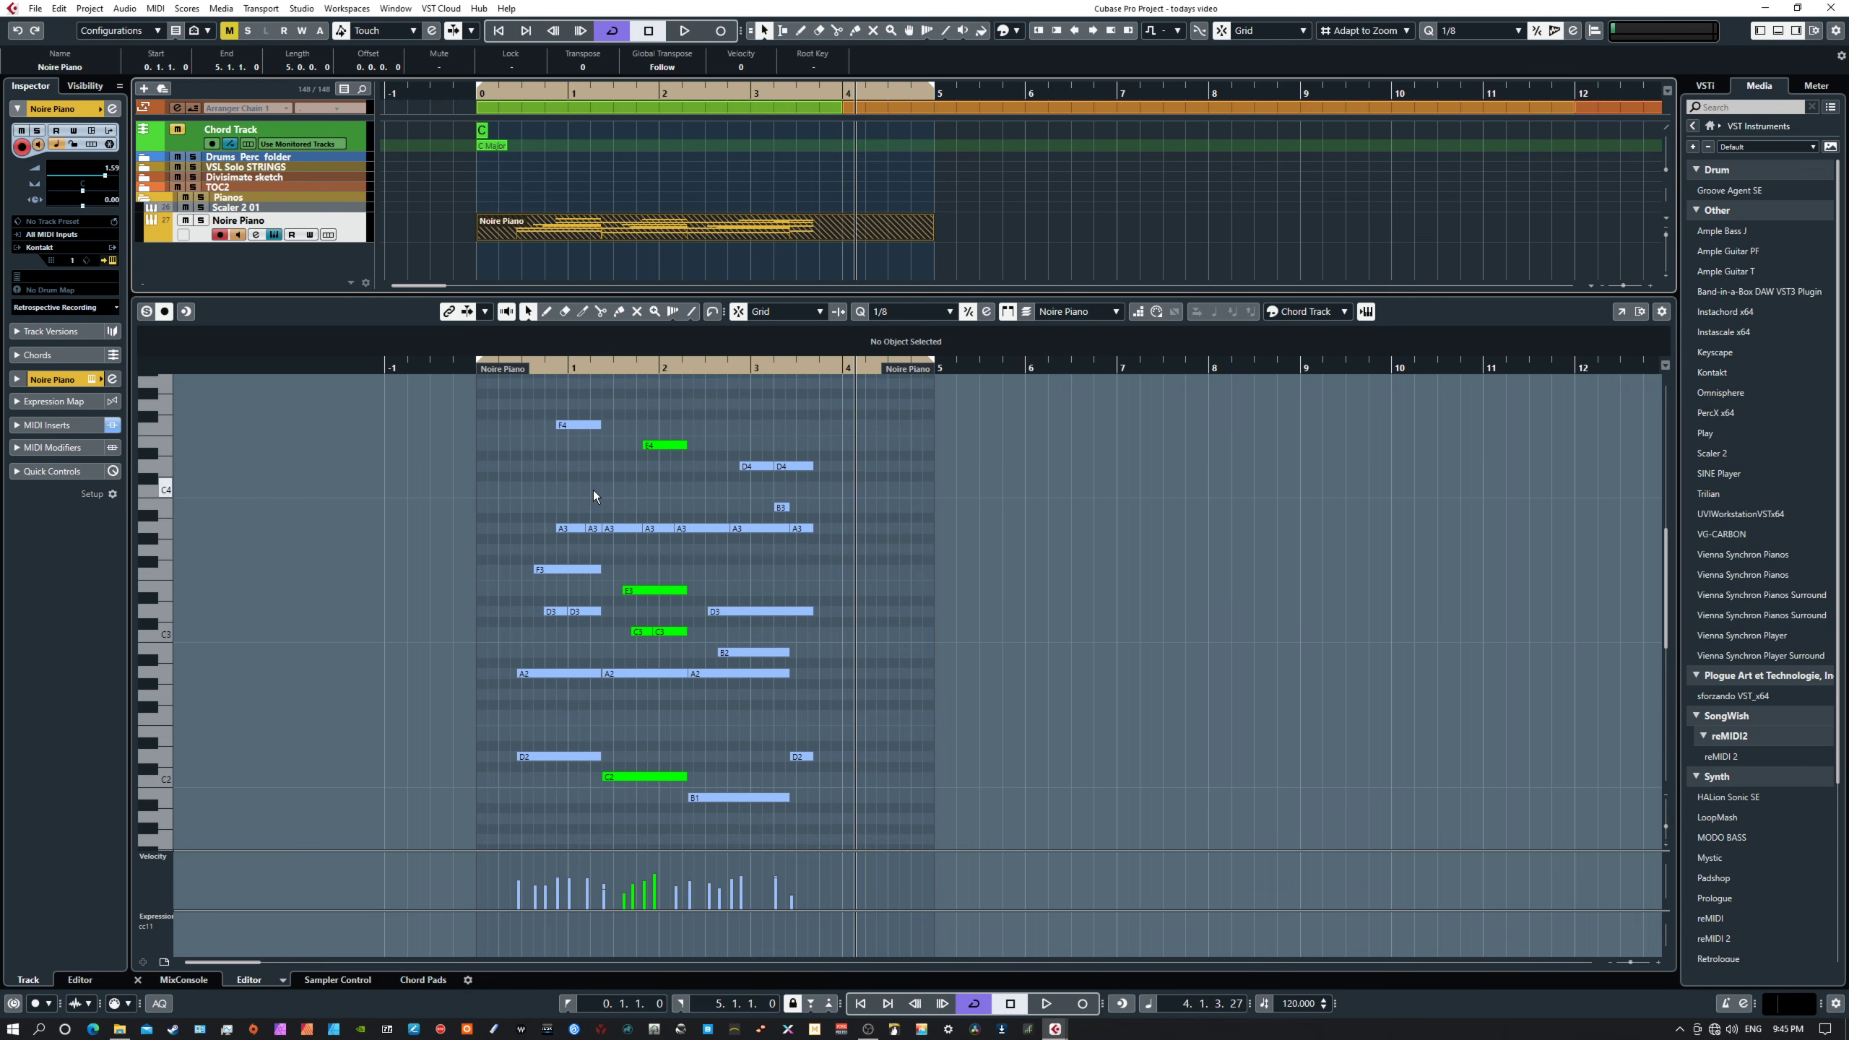
click(705, 241)
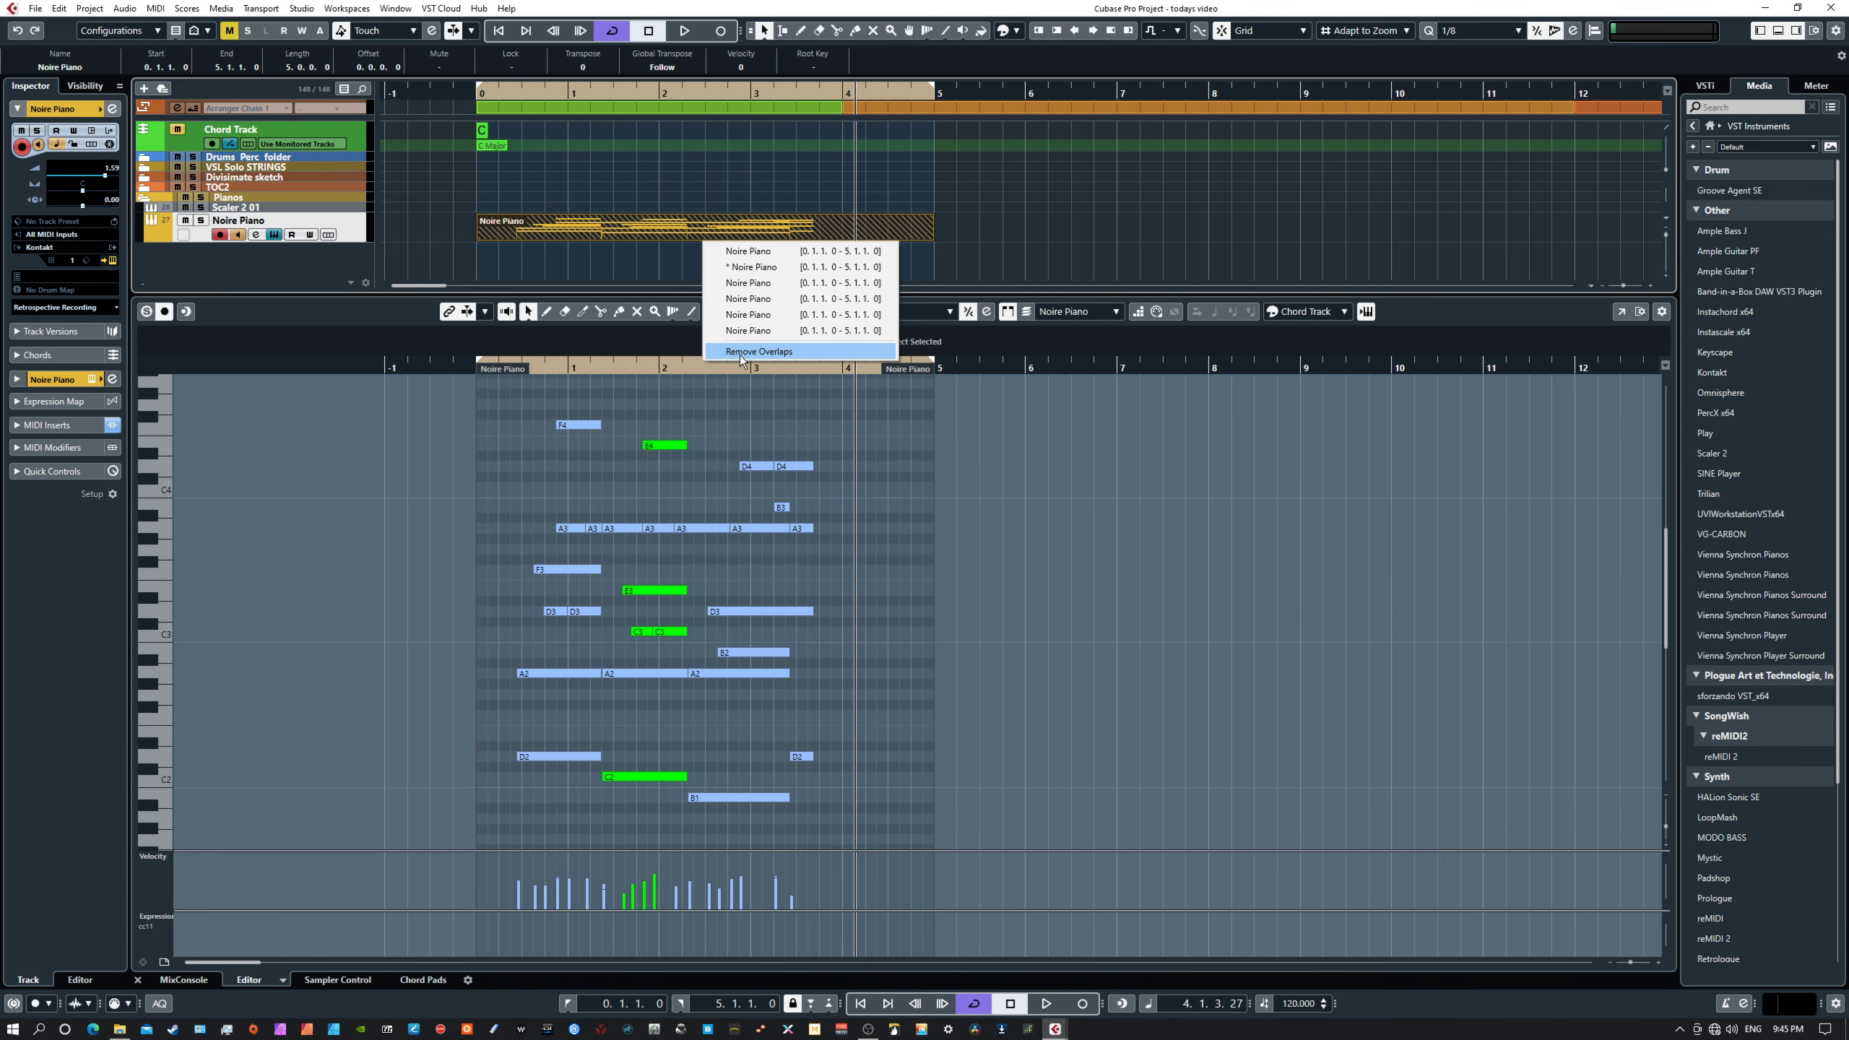
click(760, 351)
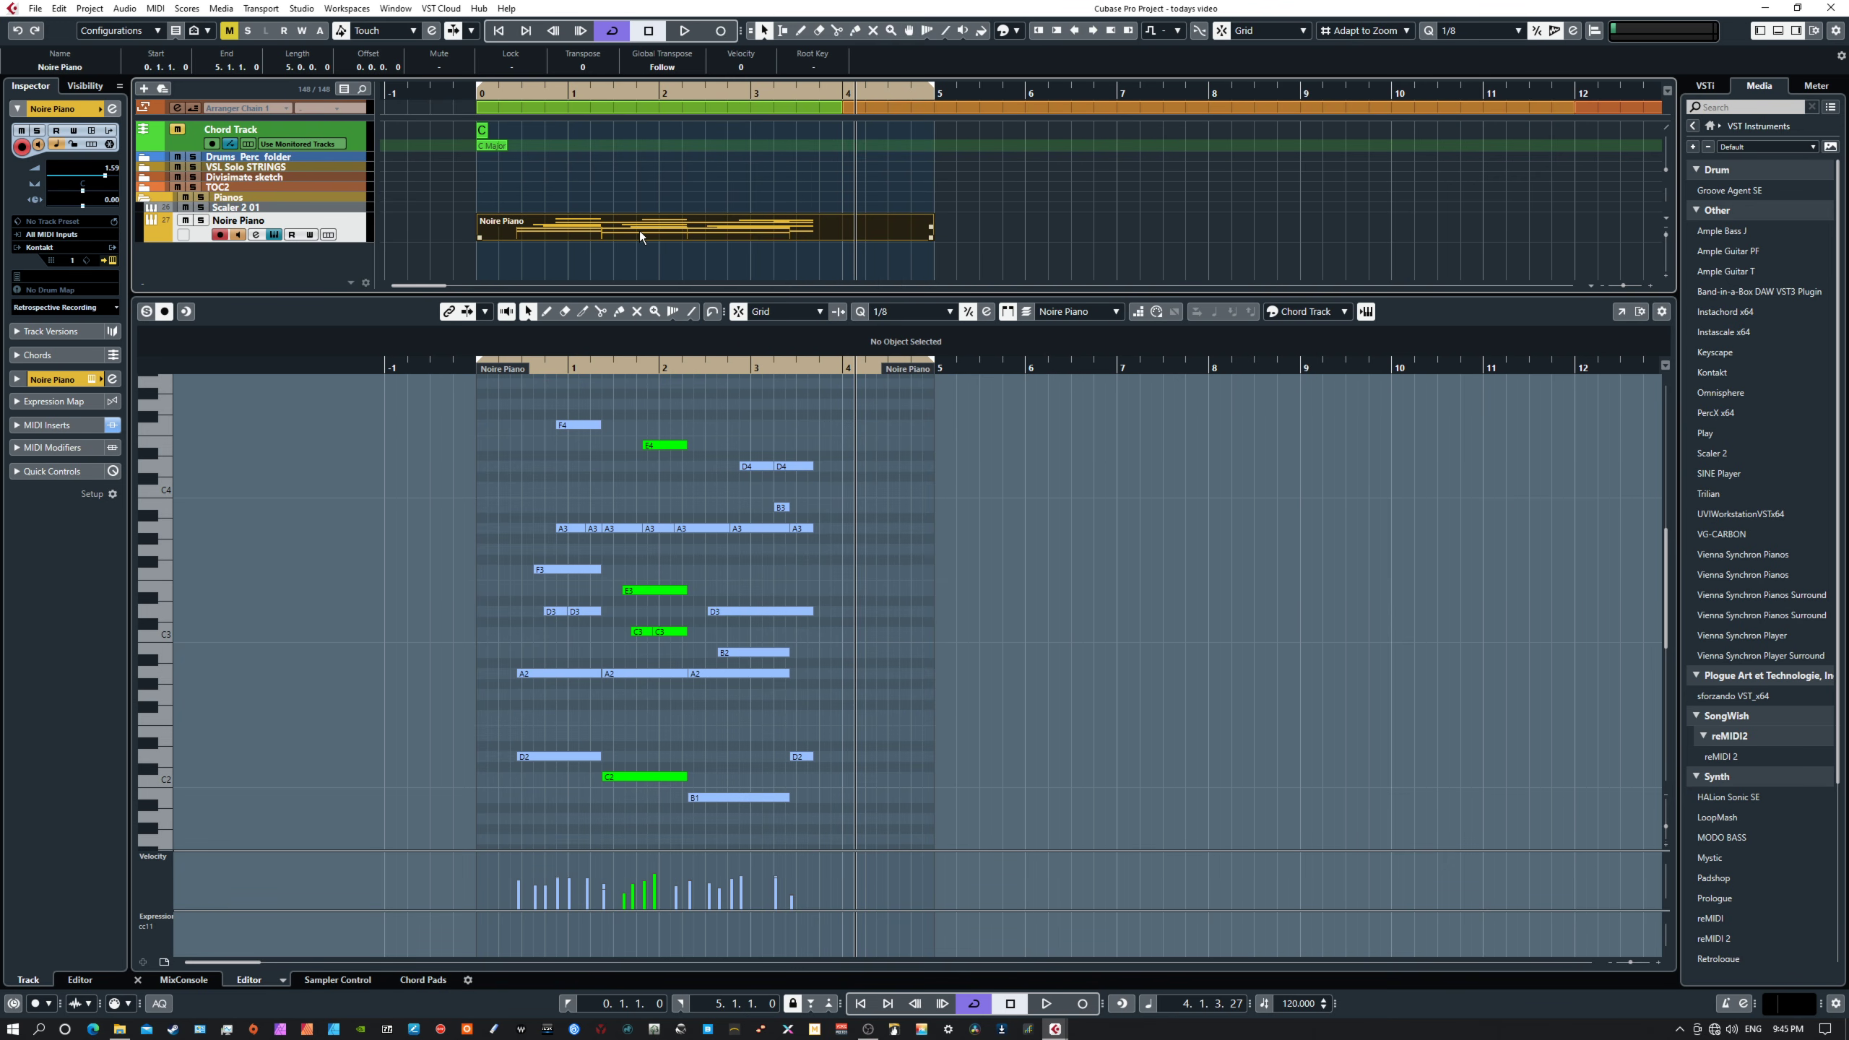
Split the Noire Piano part at 0.2.1.0 and 3.4.1.0, delete the empty pieces before and after it, and return to the left locator.
mouse_move(638, 232)
mouse_down()
mouse_move(754, 229)
mouse_move(644, 229)
mouse_up()
right_click(836, 234)
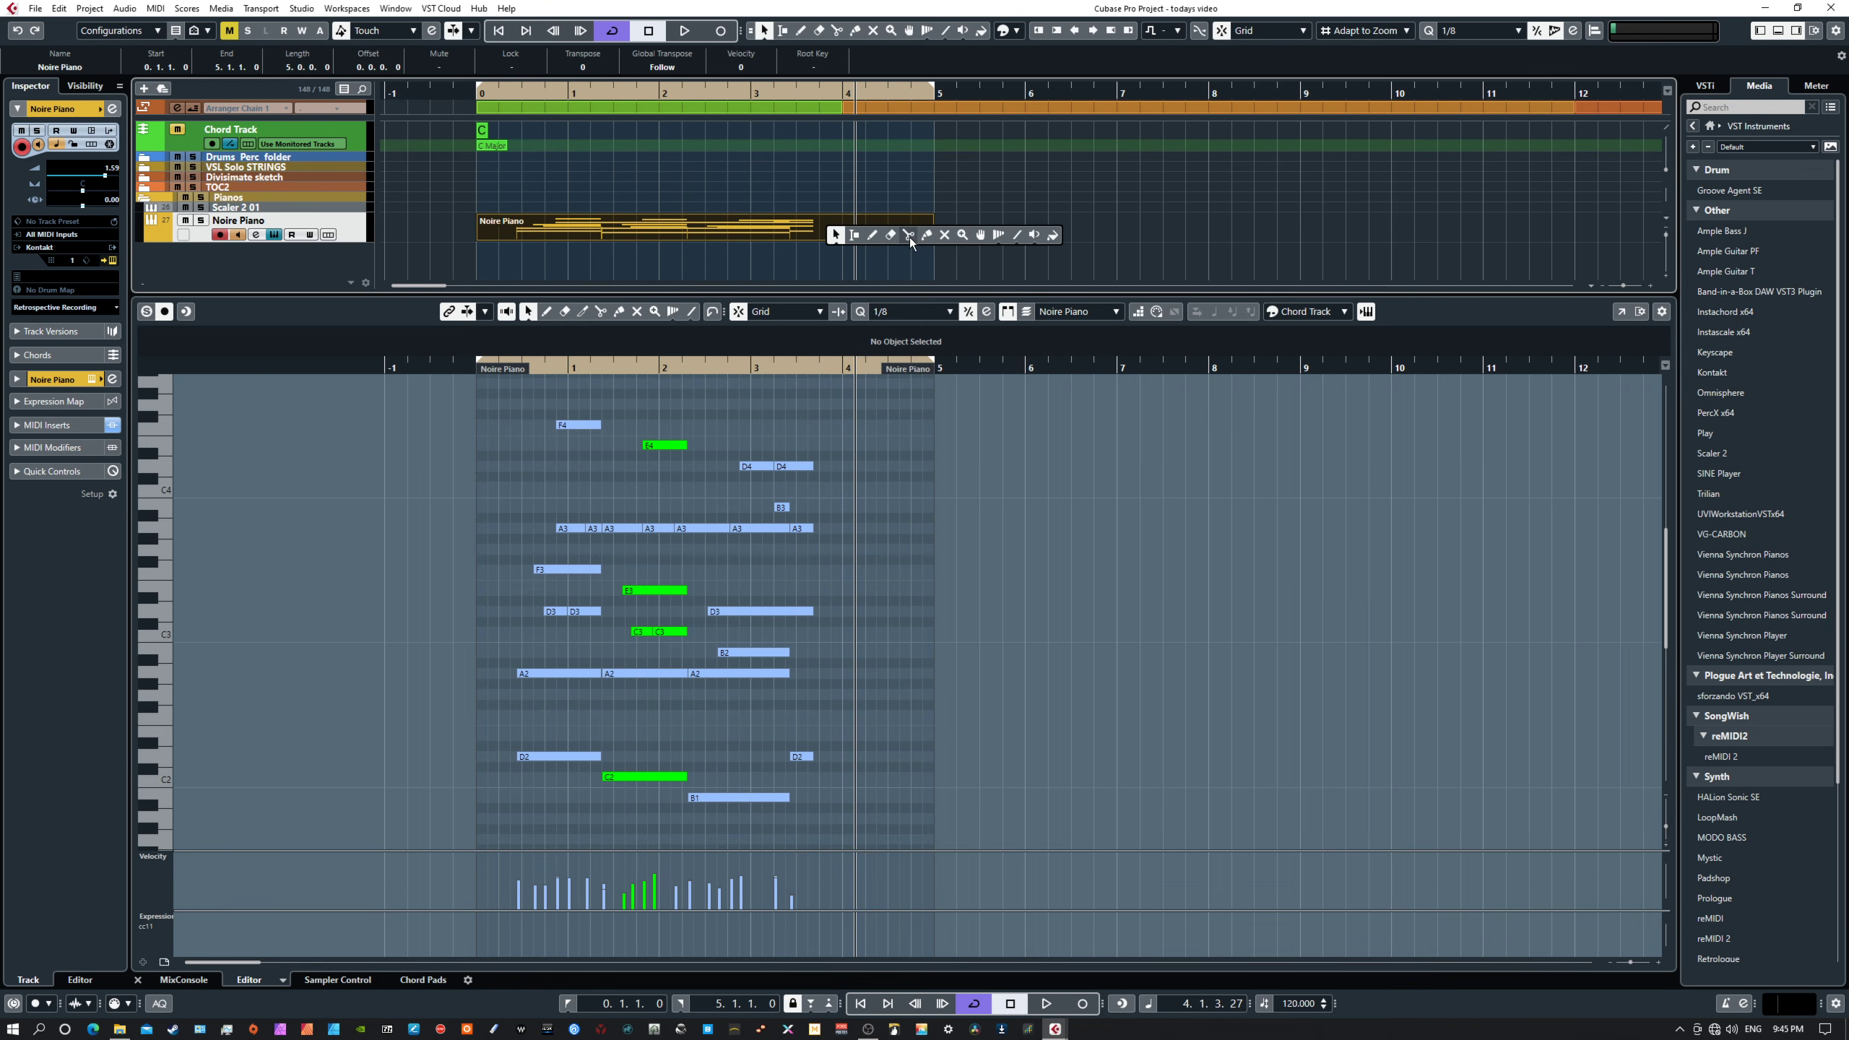
click(910, 236)
click(819, 229)
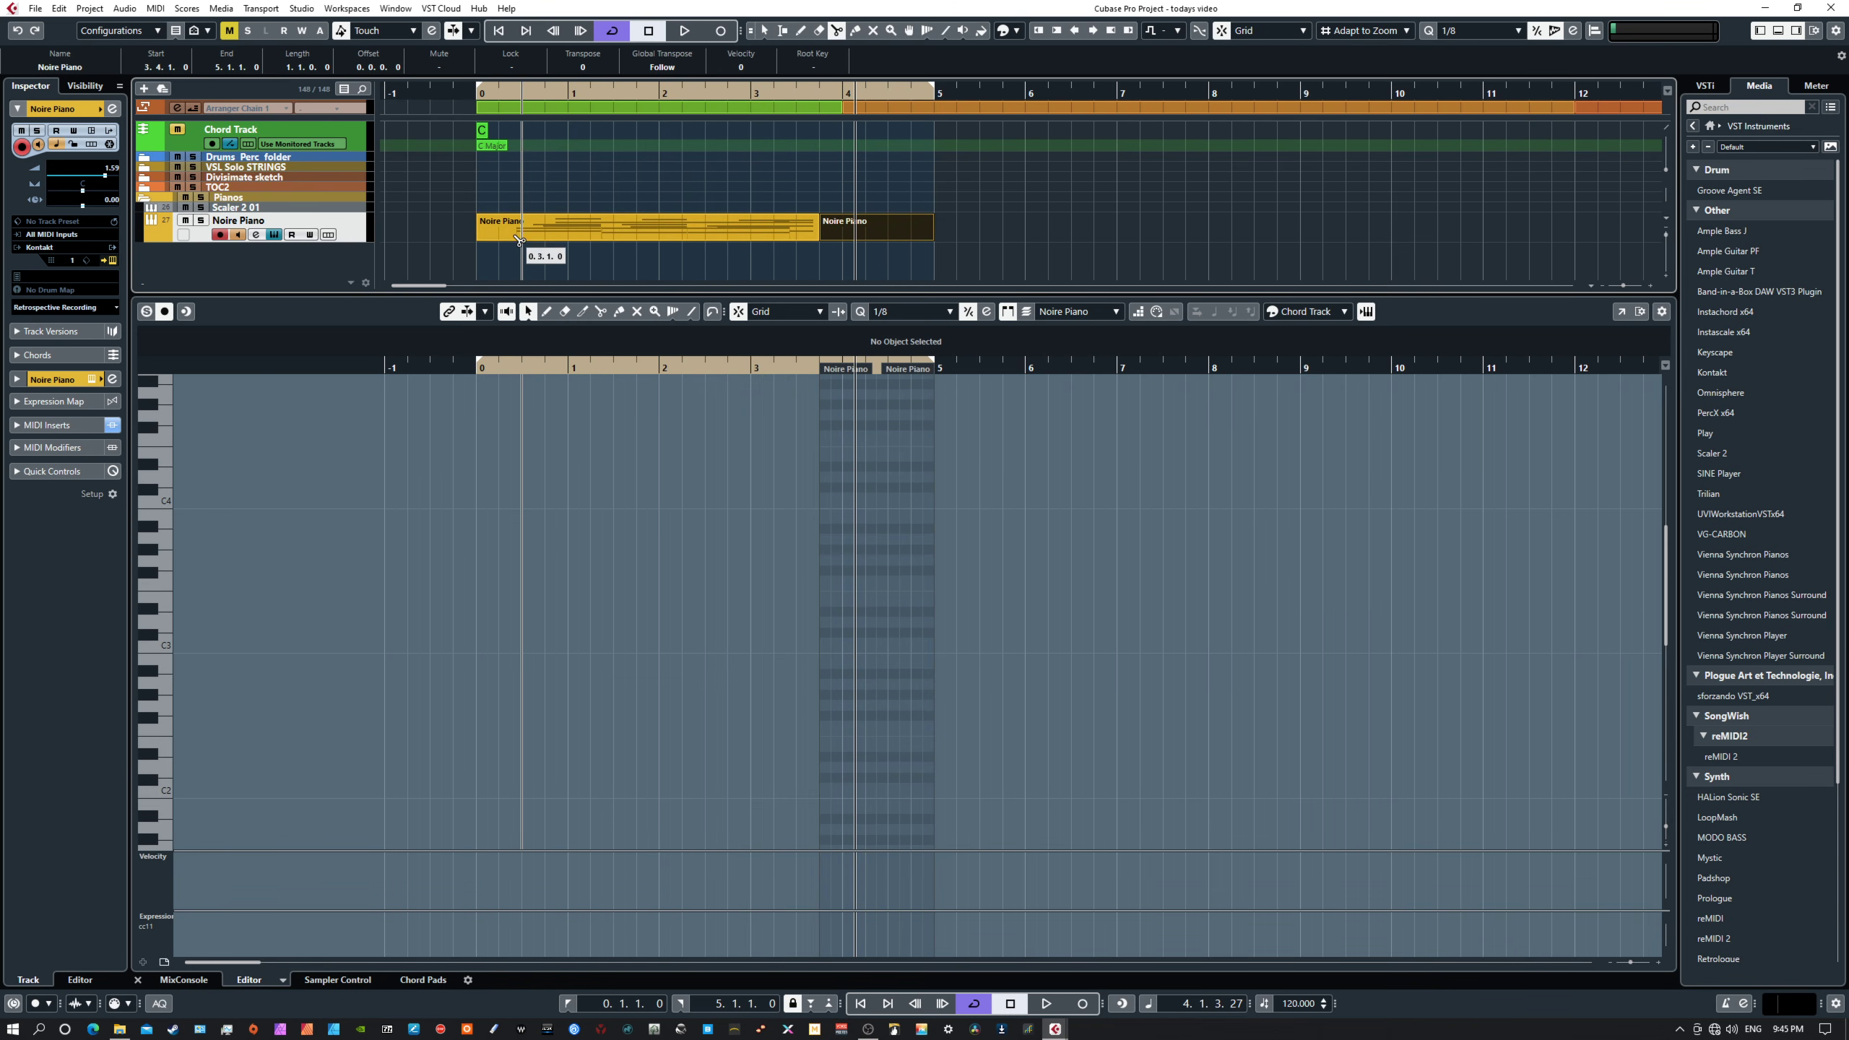
click(499, 232)
key(1)
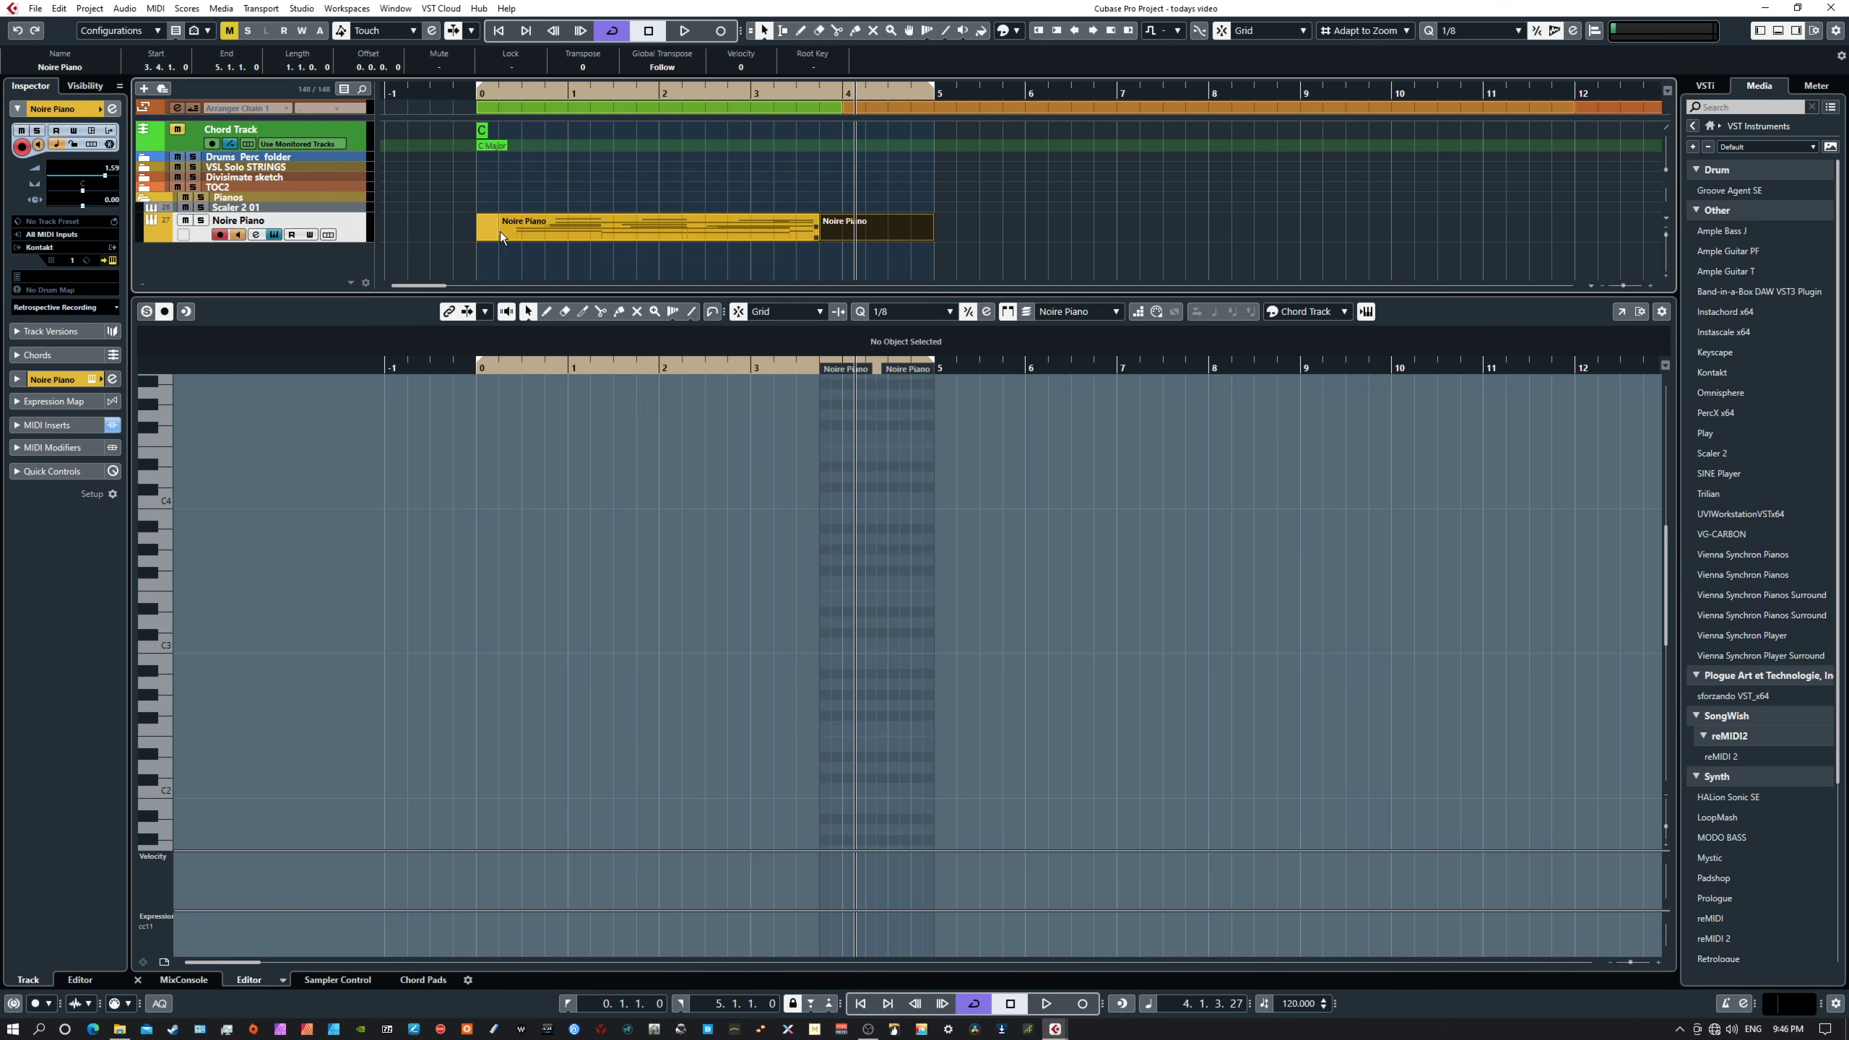
click(494, 232)
key(Delete)
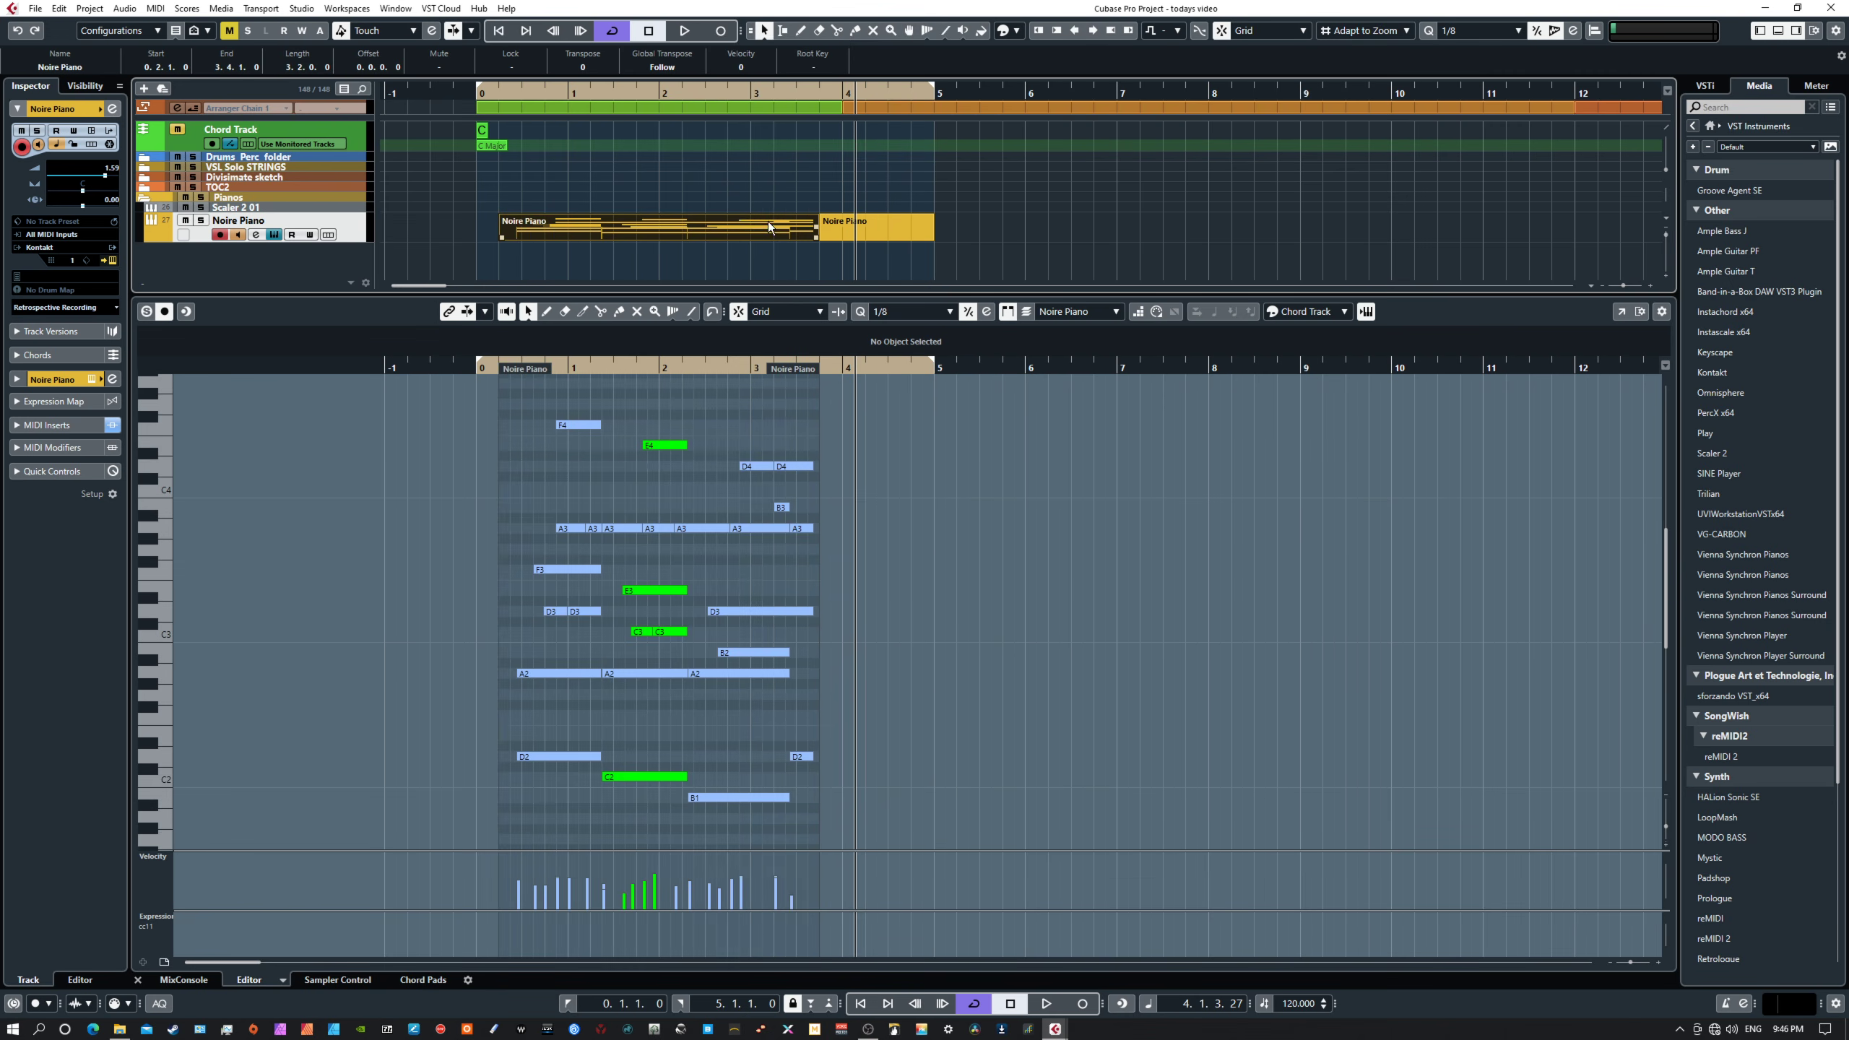
click(890, 232)
key(Delete)
click(696, 230)
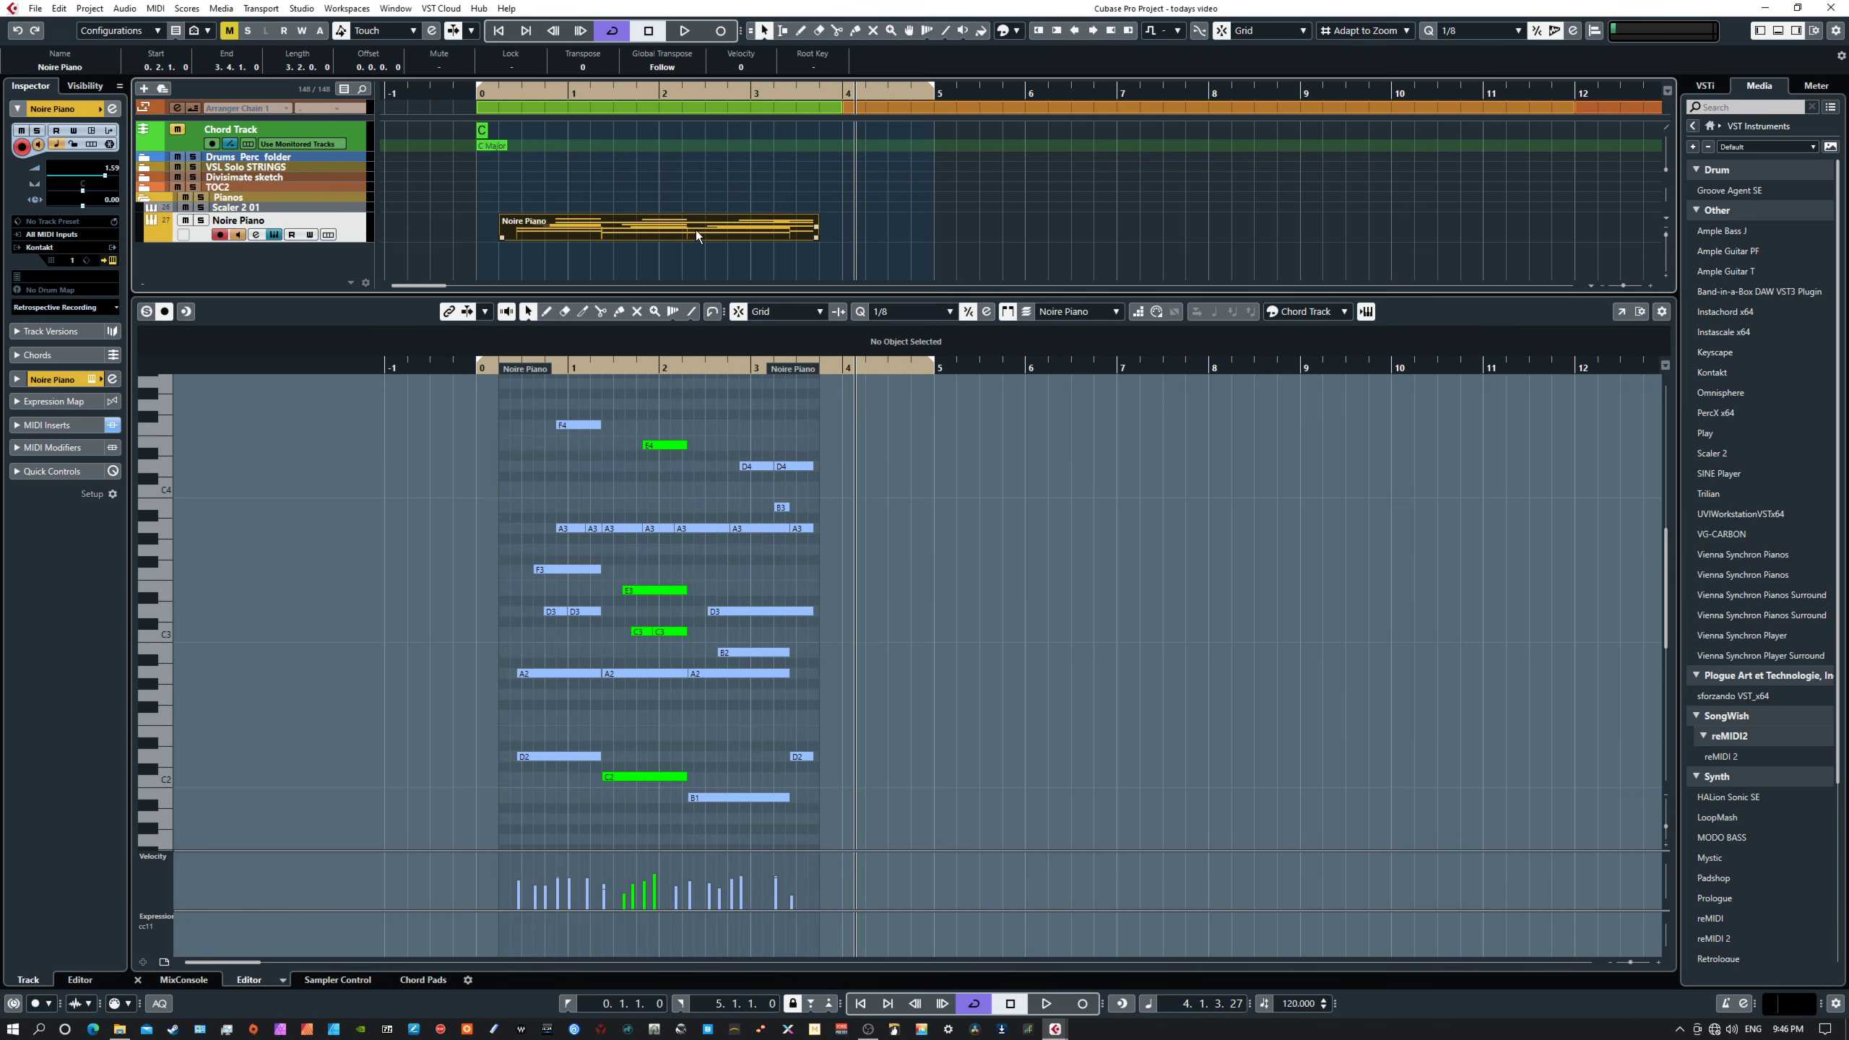
key(KP_1)
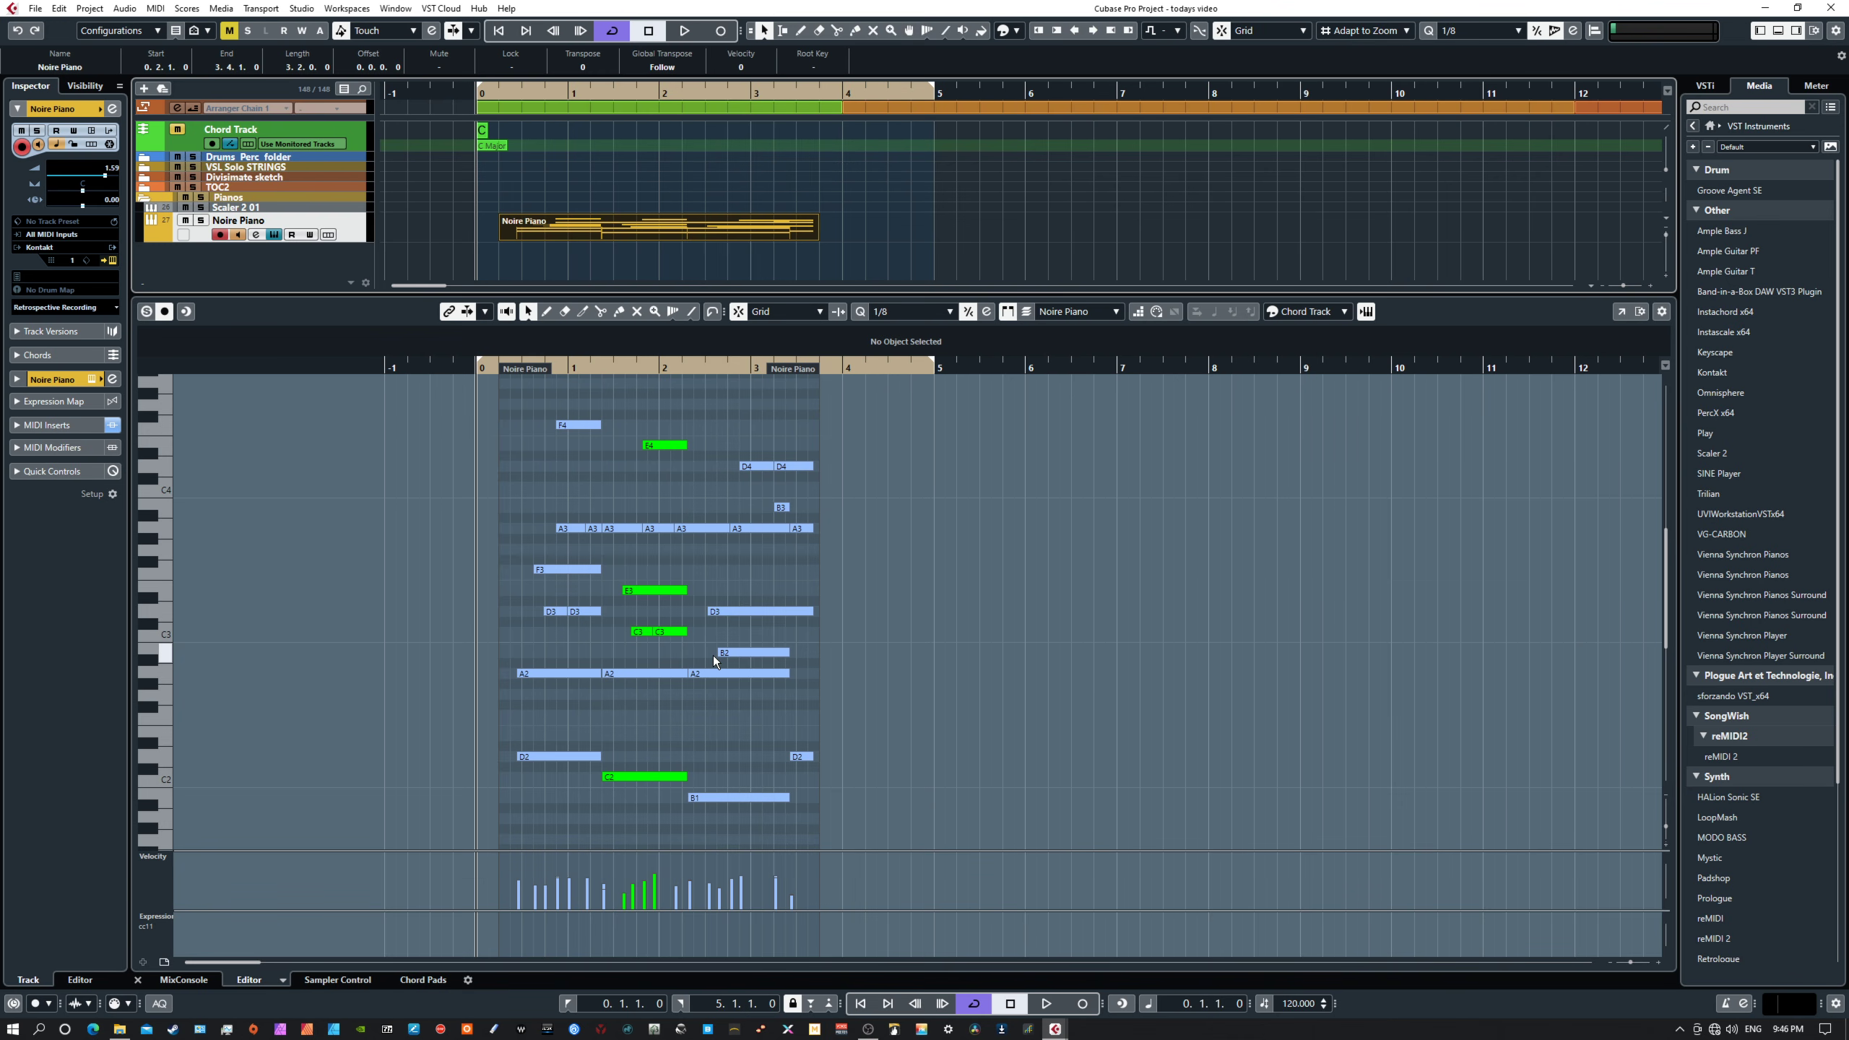
Color the piano notes by velocity, and set the coloring back to the chord track.
drag(0, 466, 0, 554)
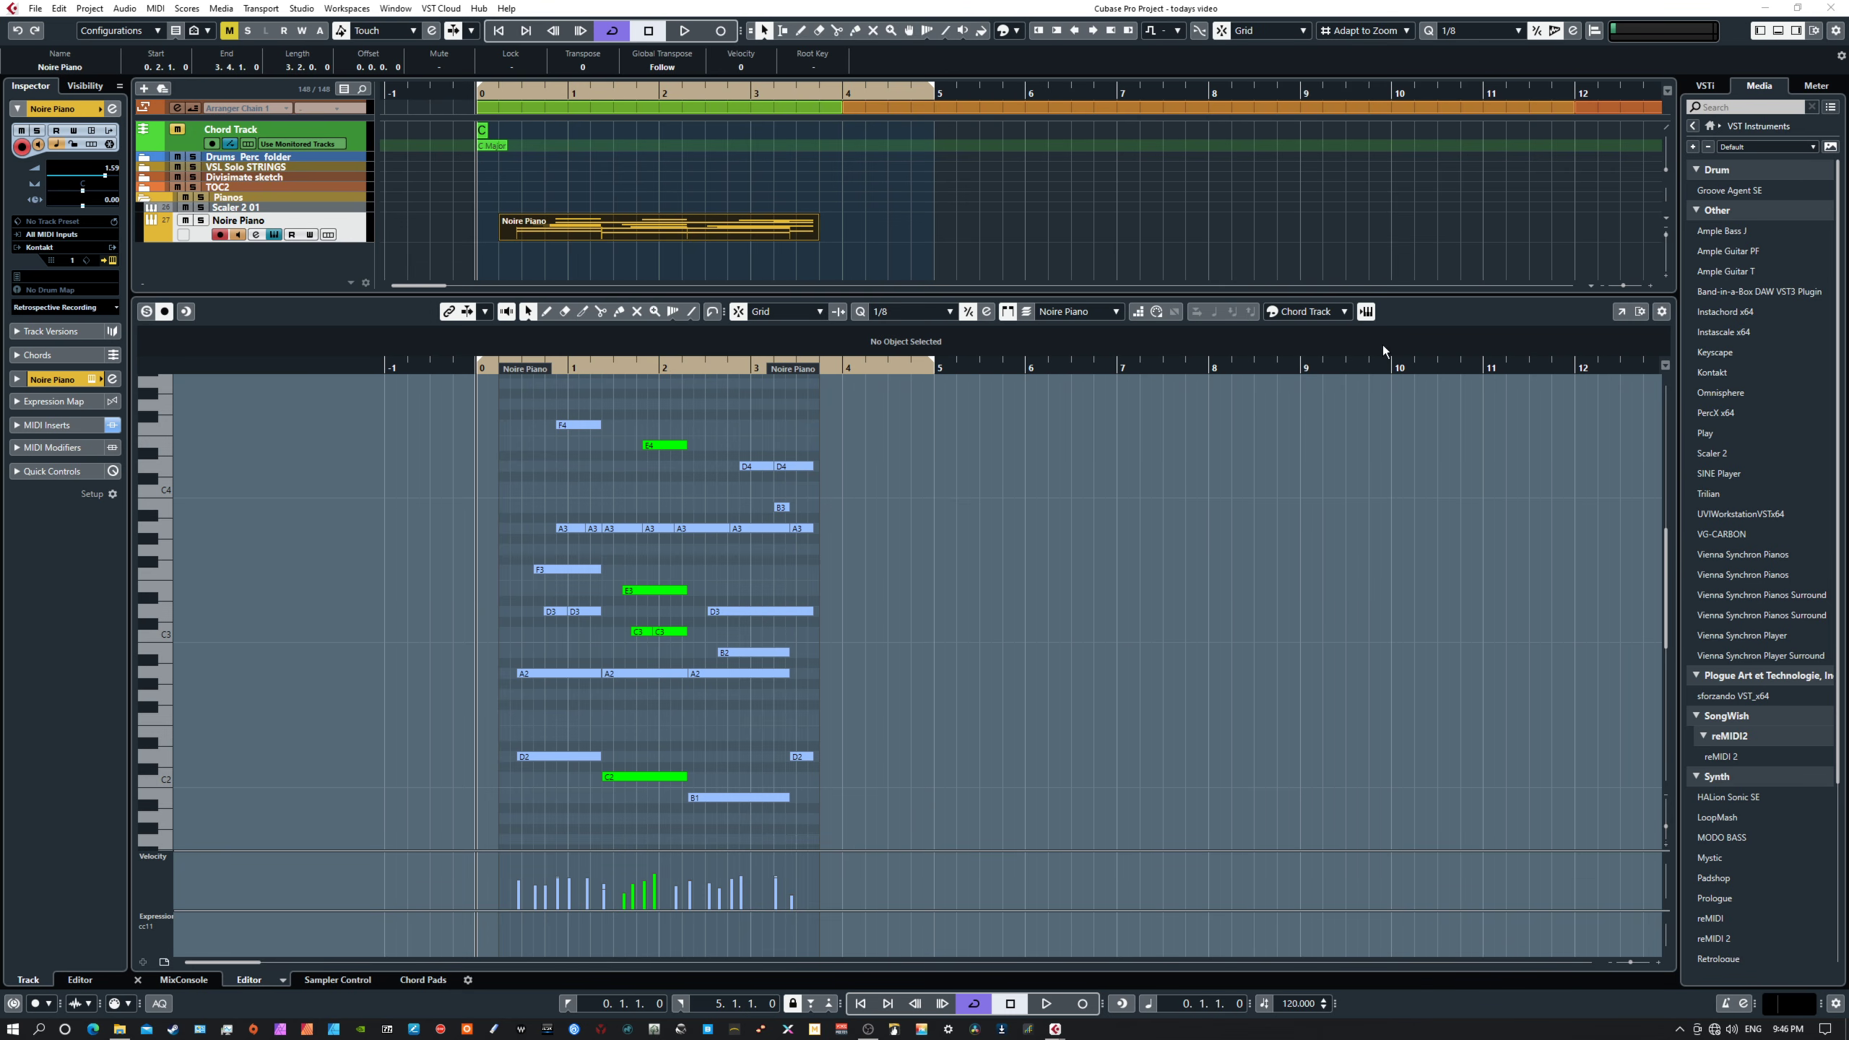
click(1308, 314)
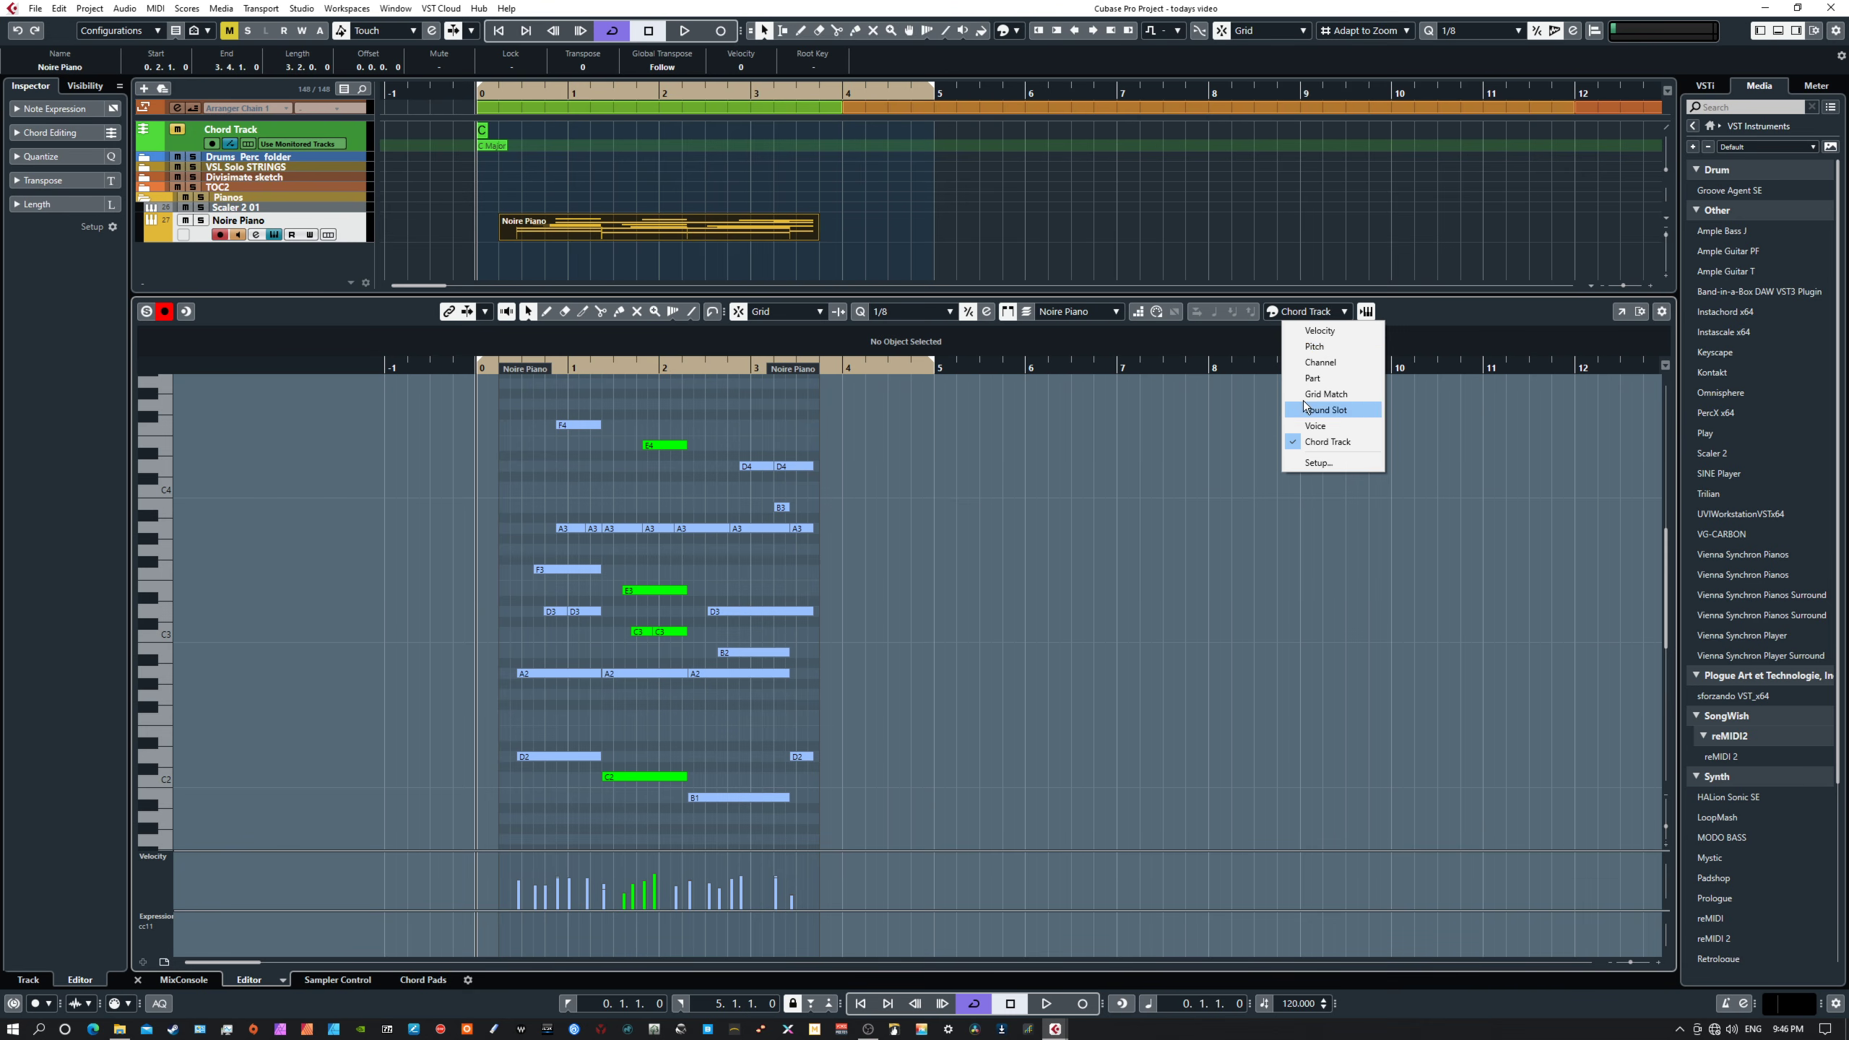
click(1316, 331)
click(1303, 312)
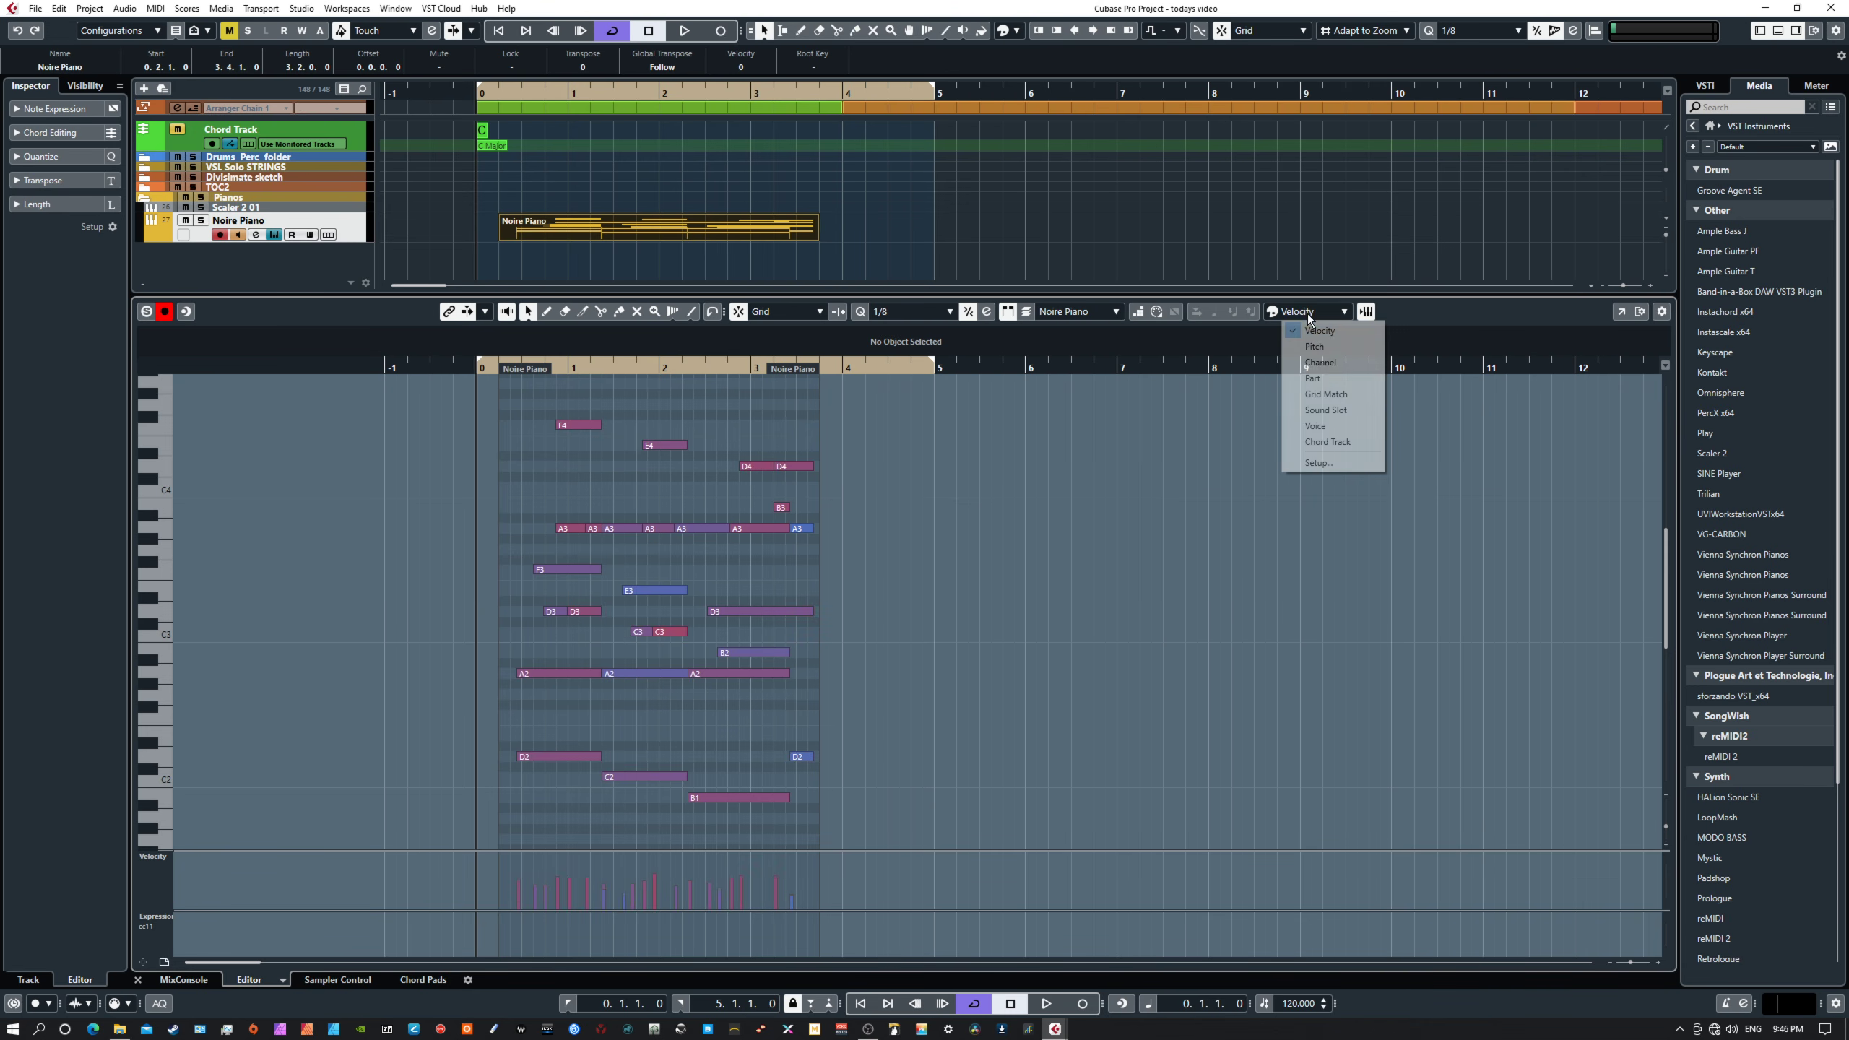
click(1319, 441)
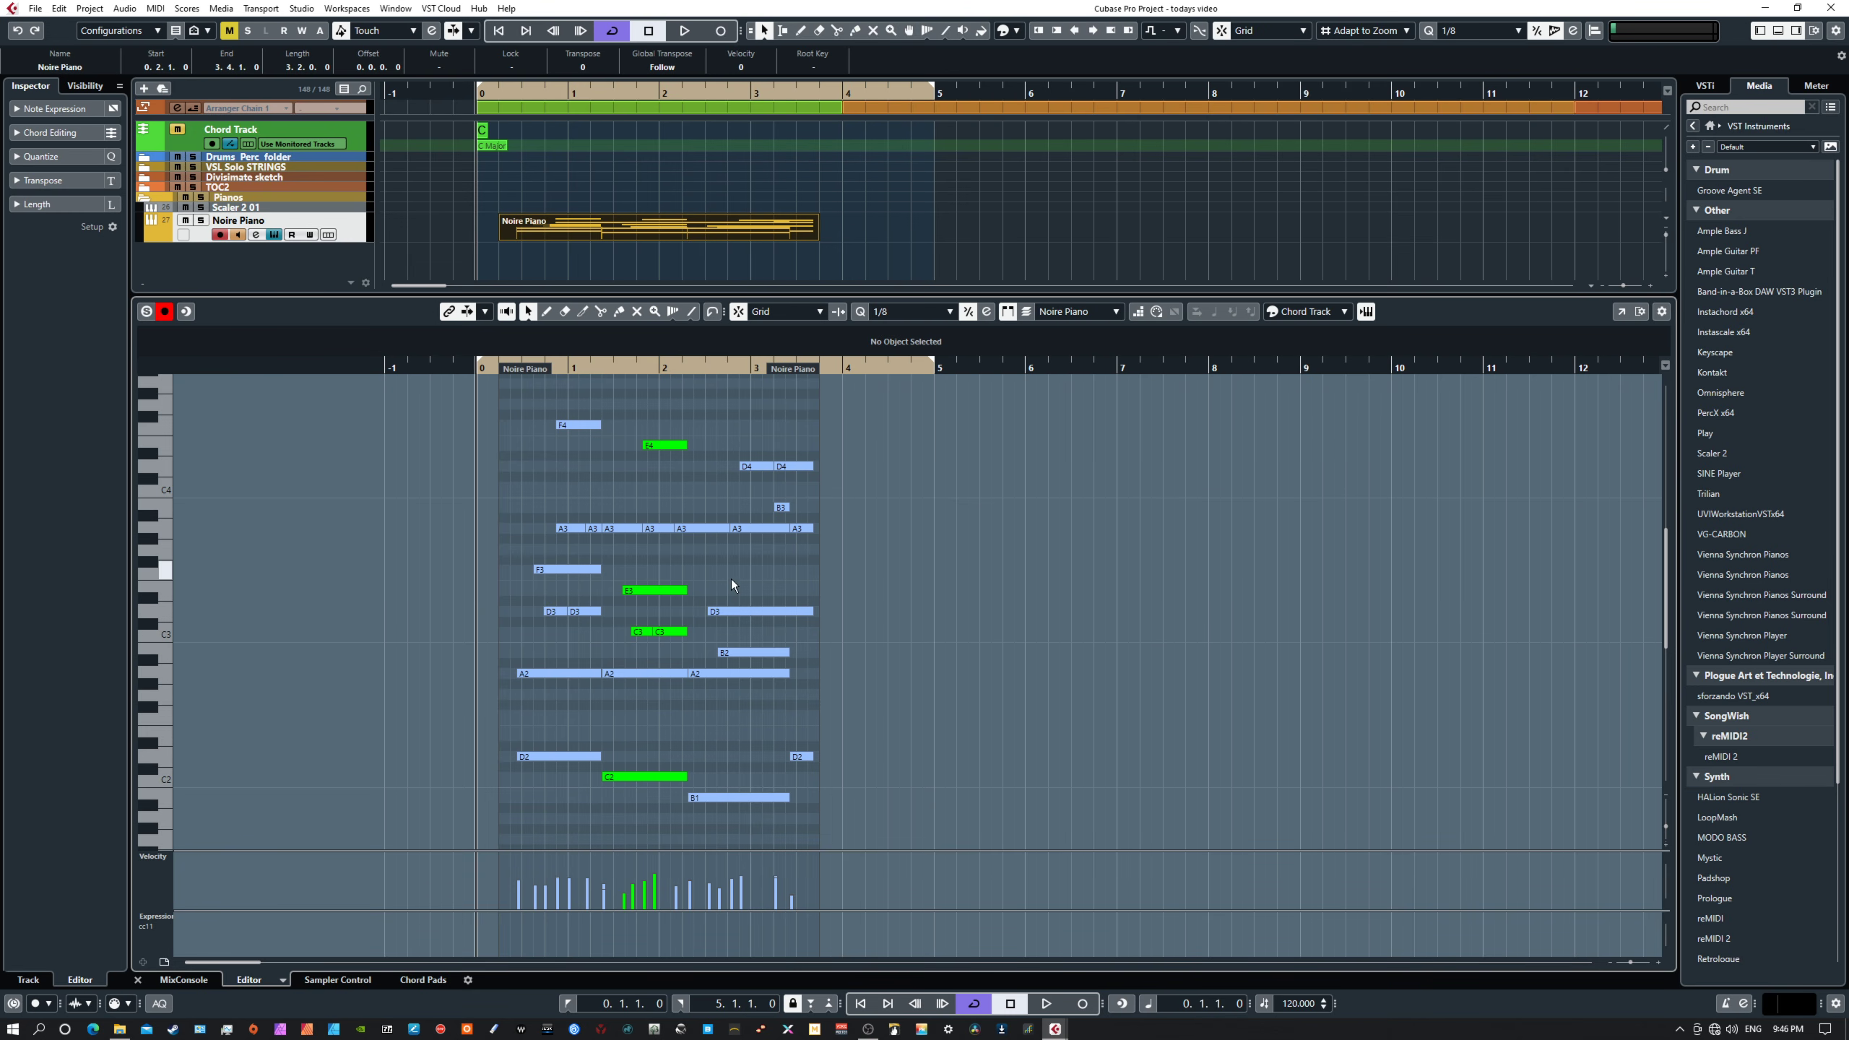
Raise the high F4 note to F#4 and move it back to F4.
click(586, 428)
key(Up)
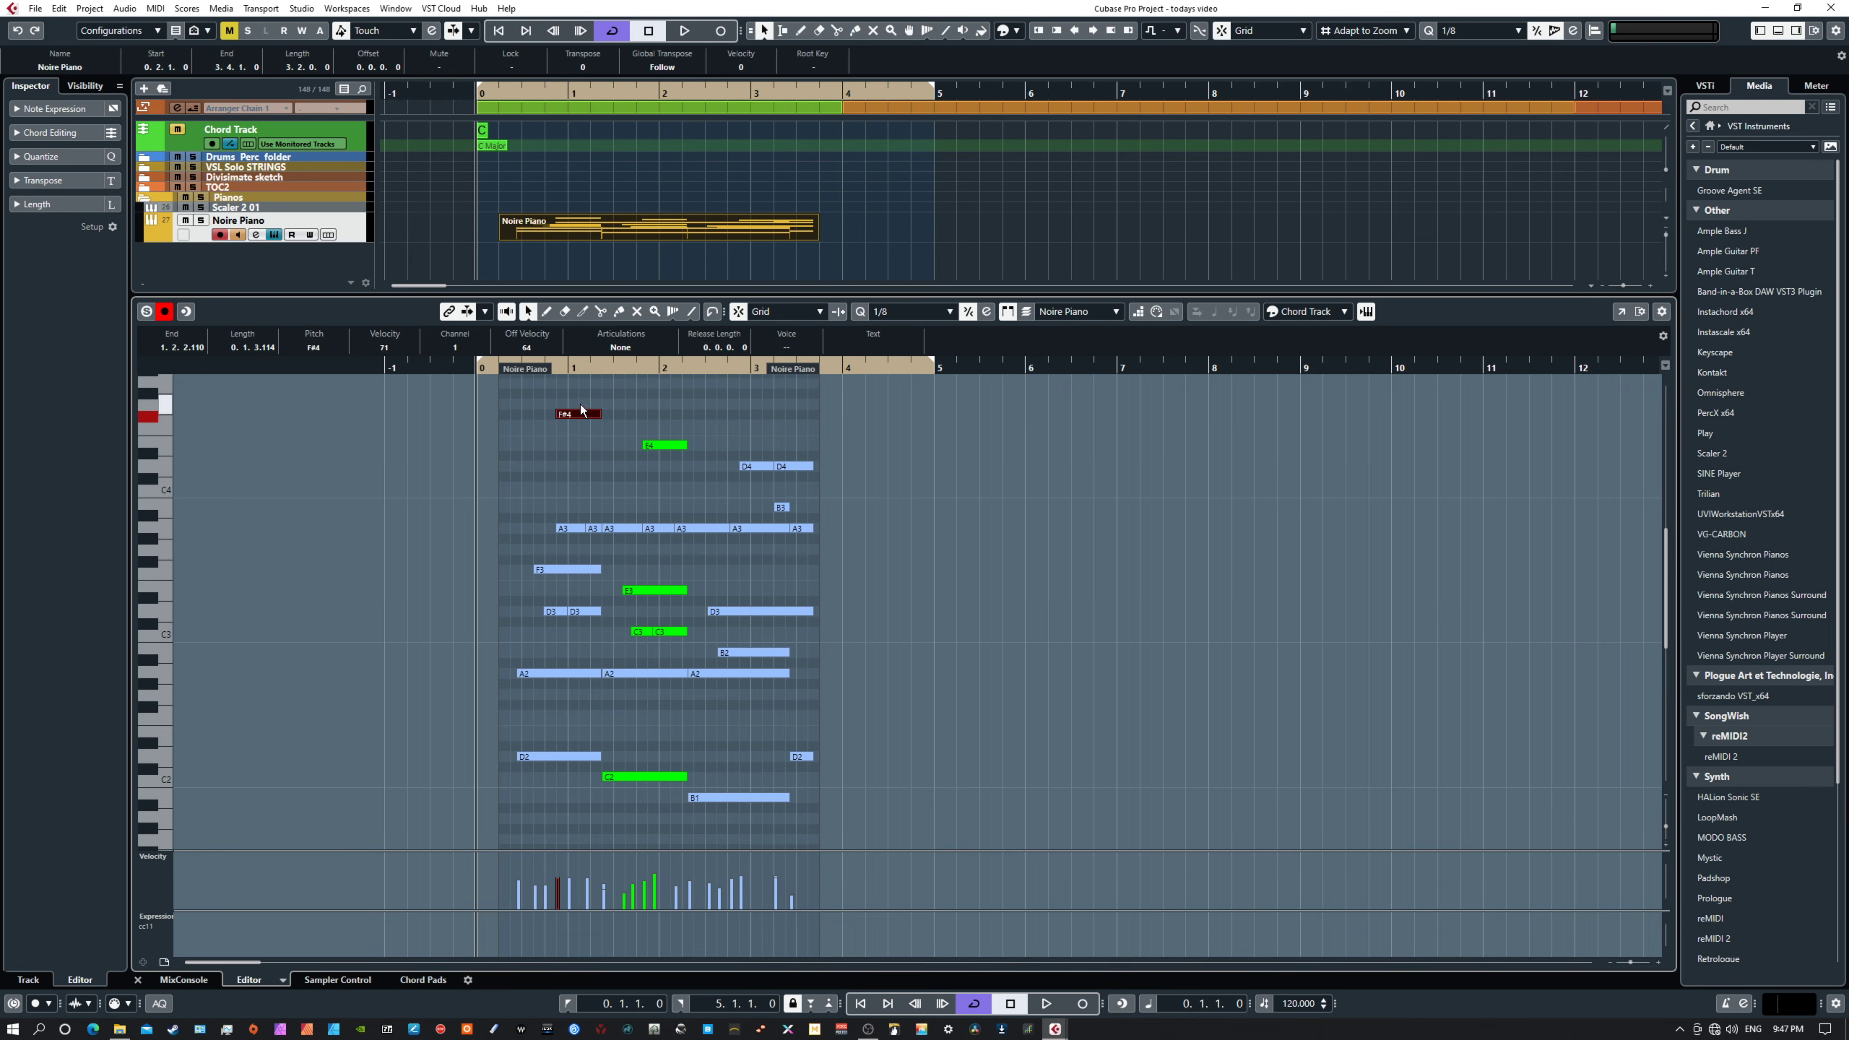
drag(582, 419, 586, 429)
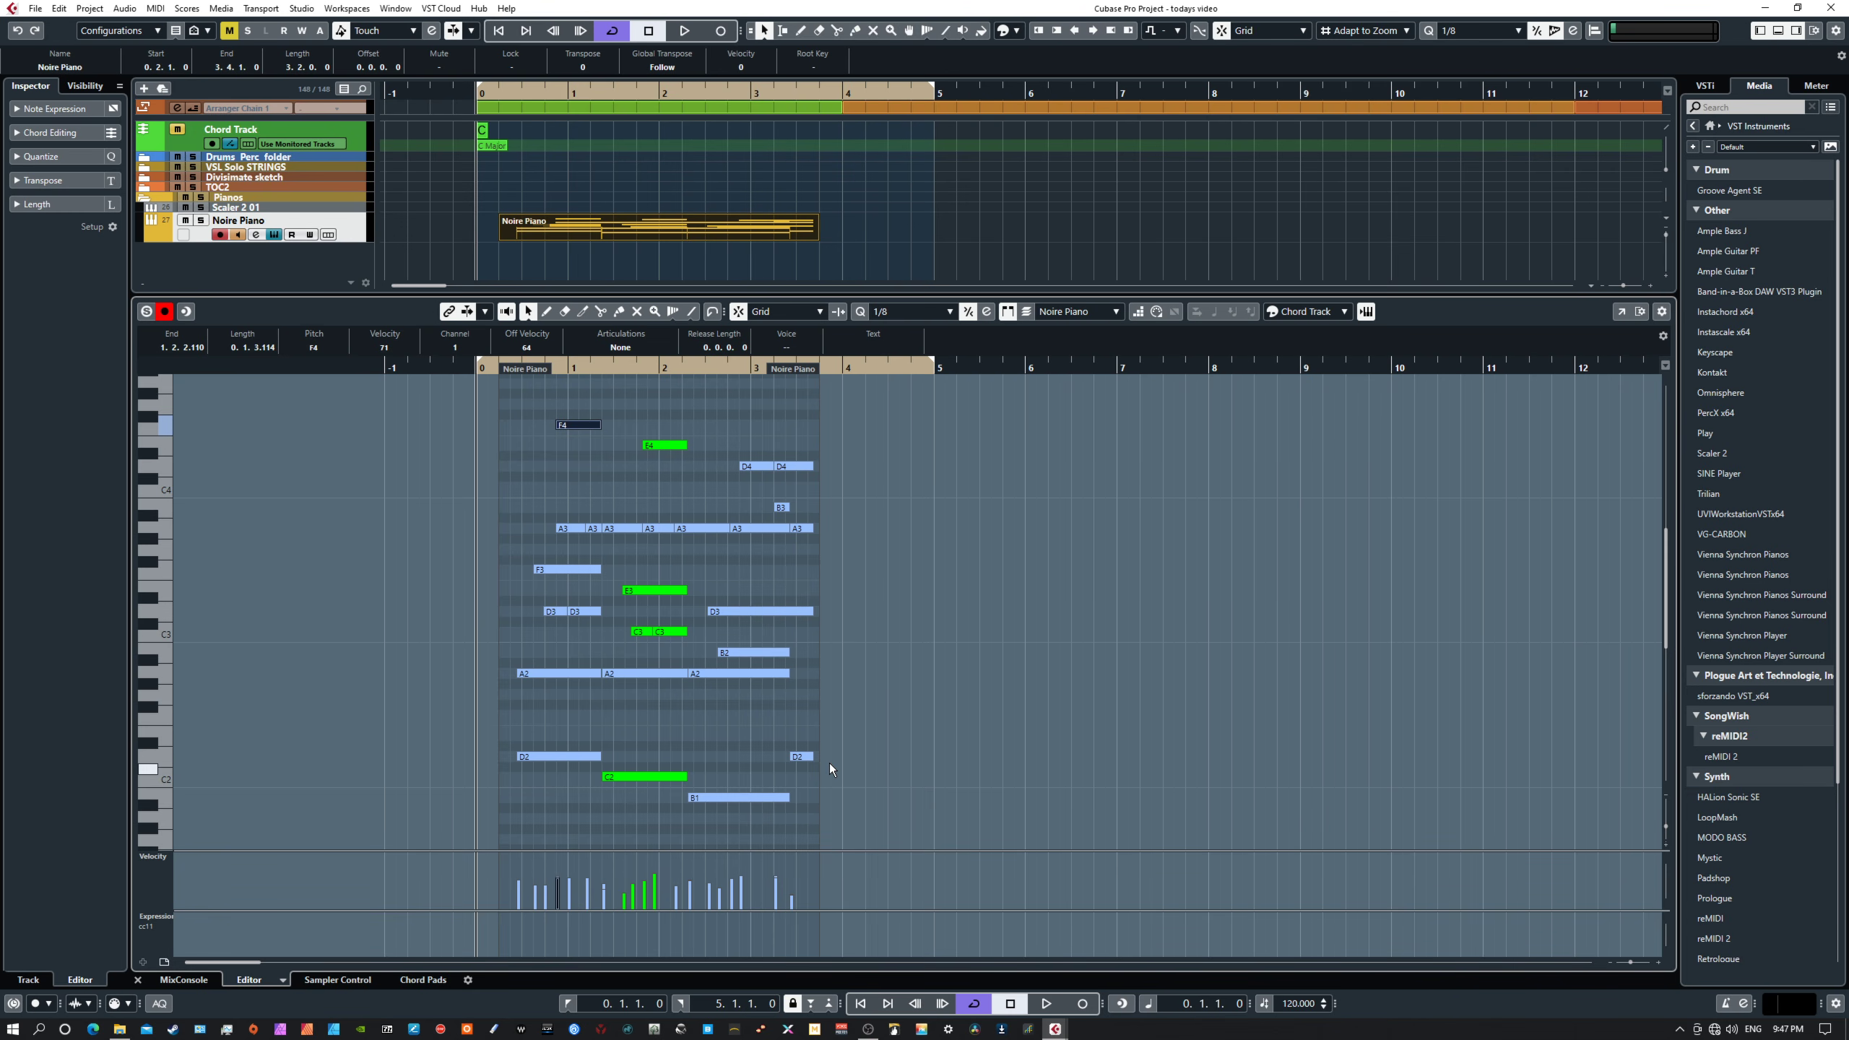
Play the trimmed part through to its end and delete the last short A3 note.
key(space)
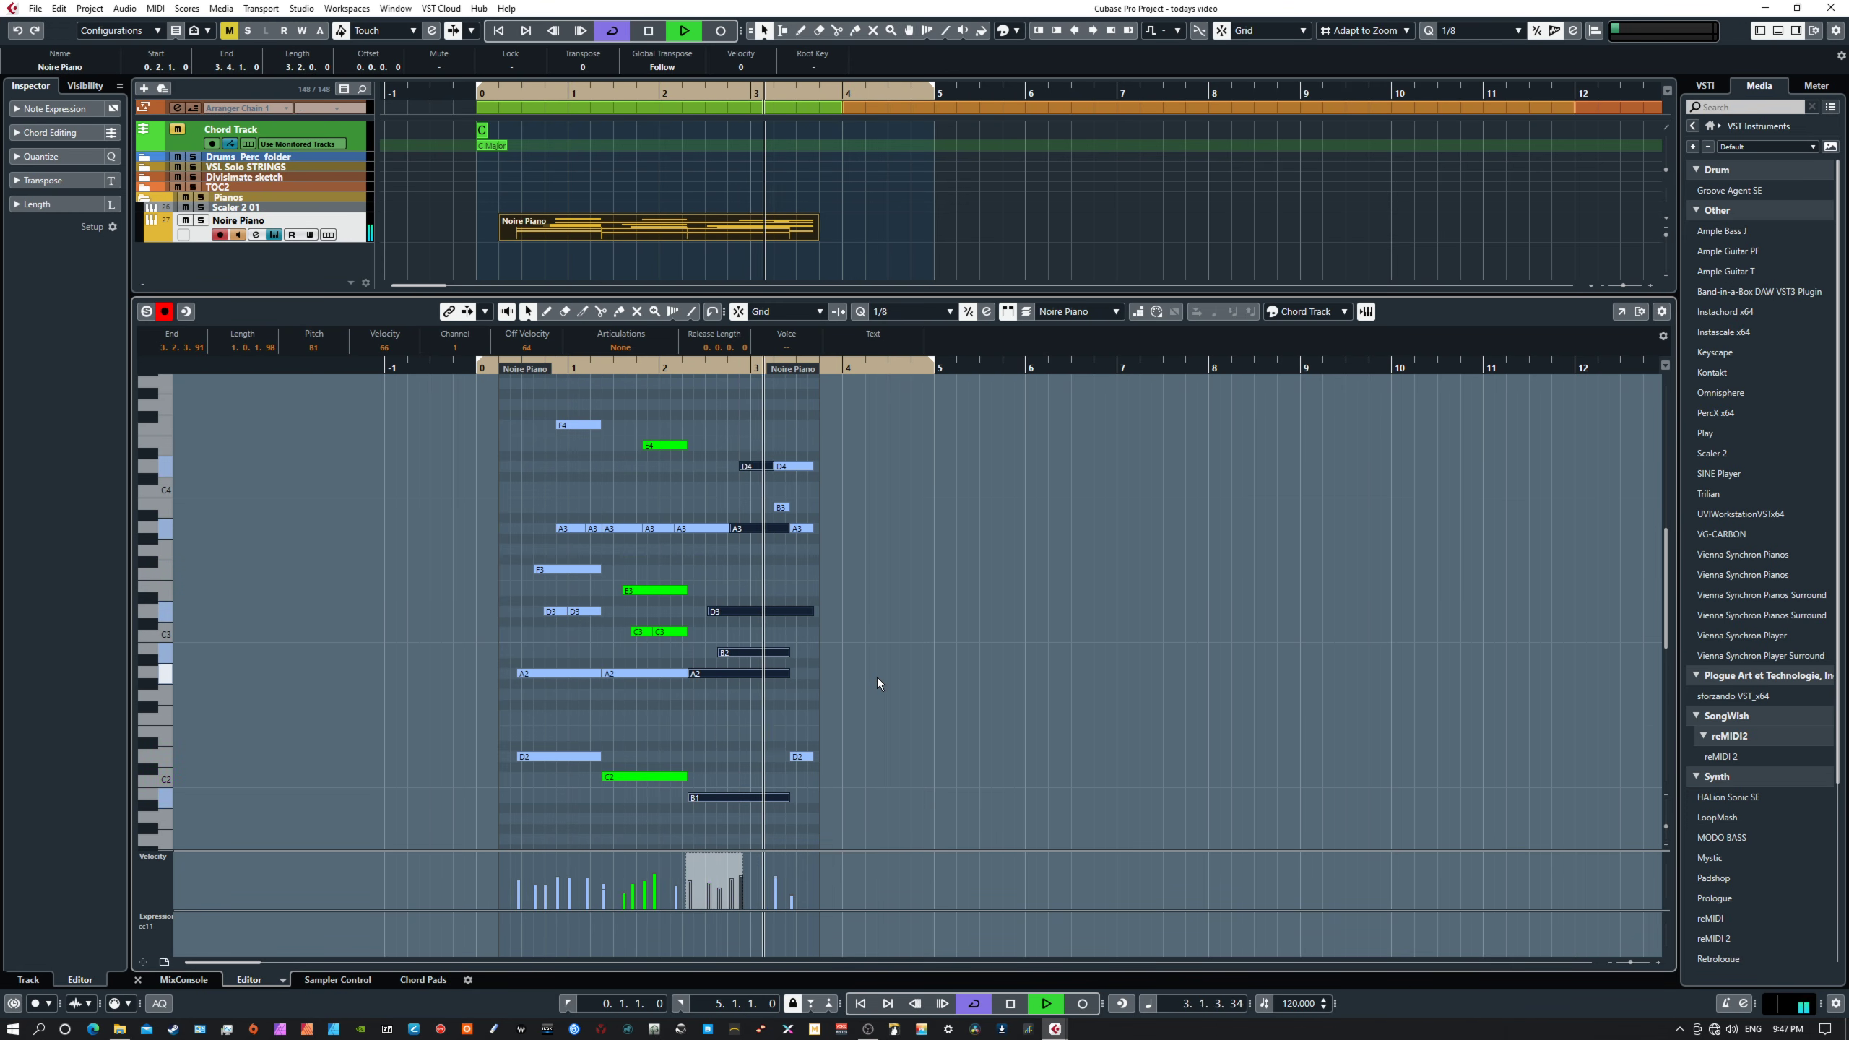
key(space)
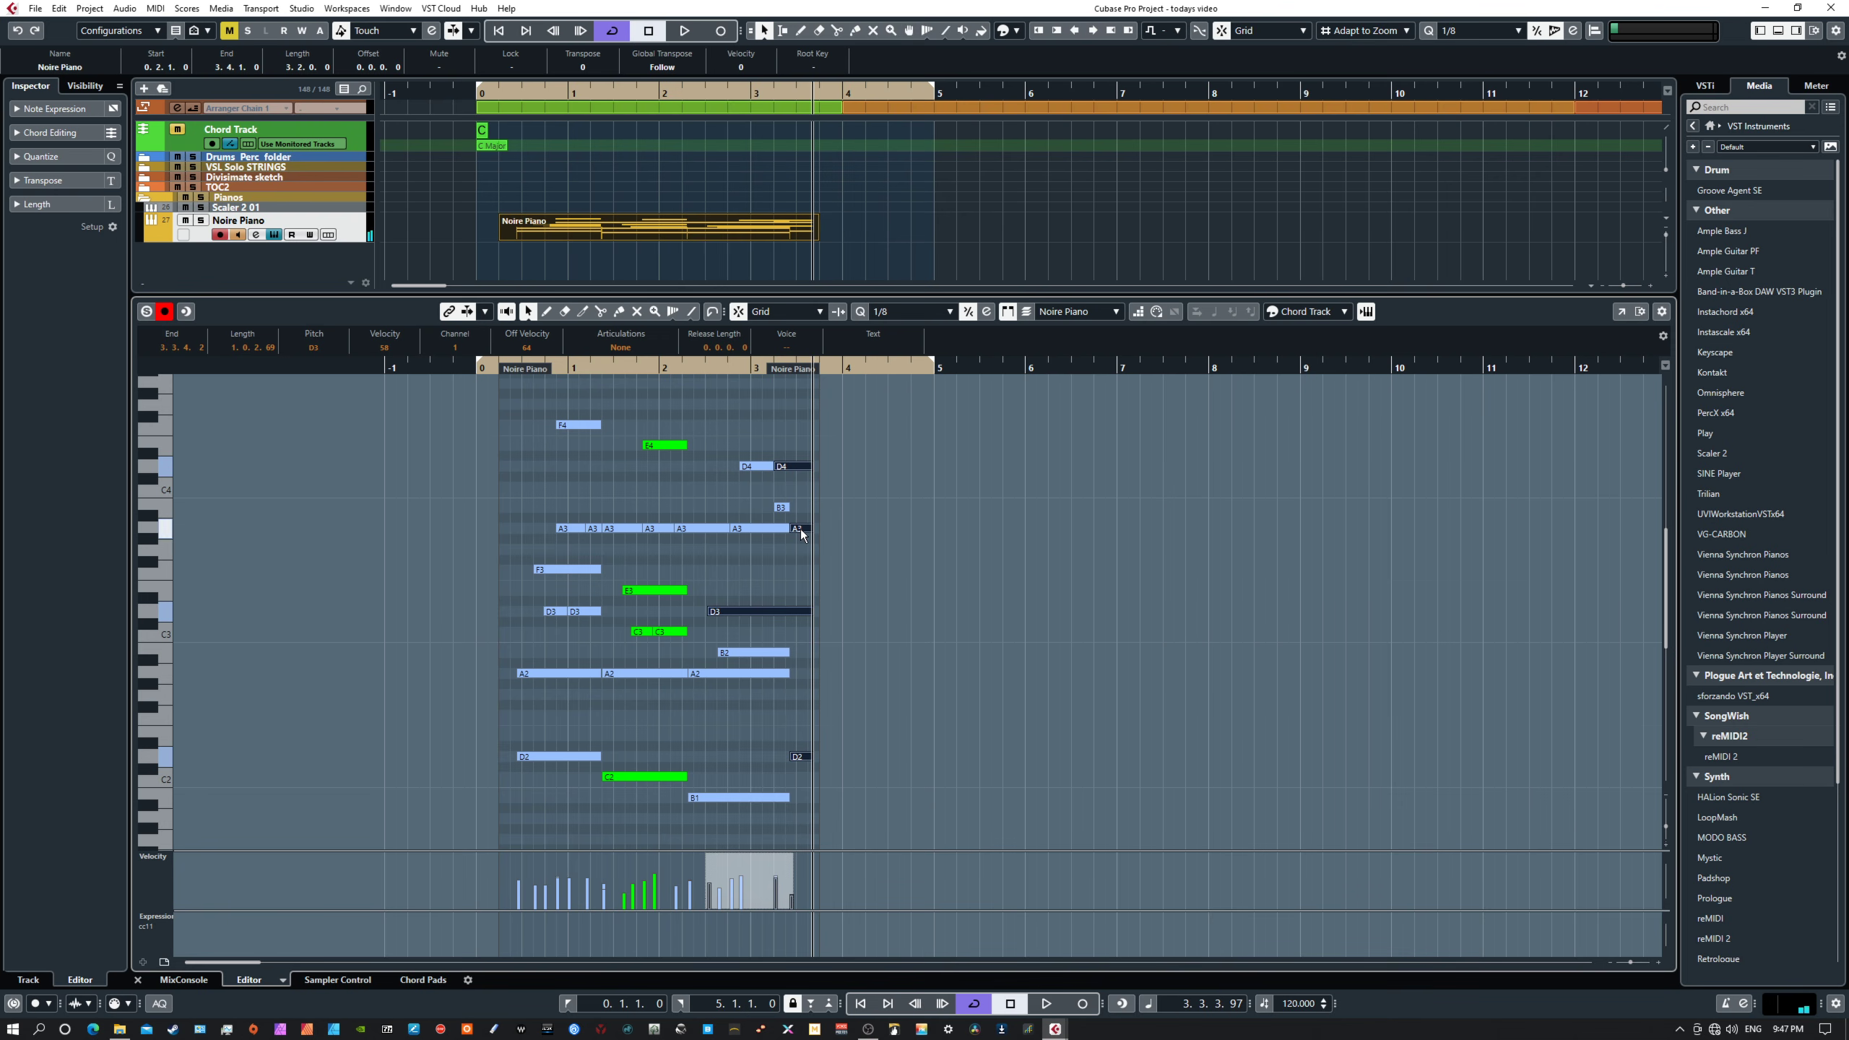
click(801, 529)
key(Delete)
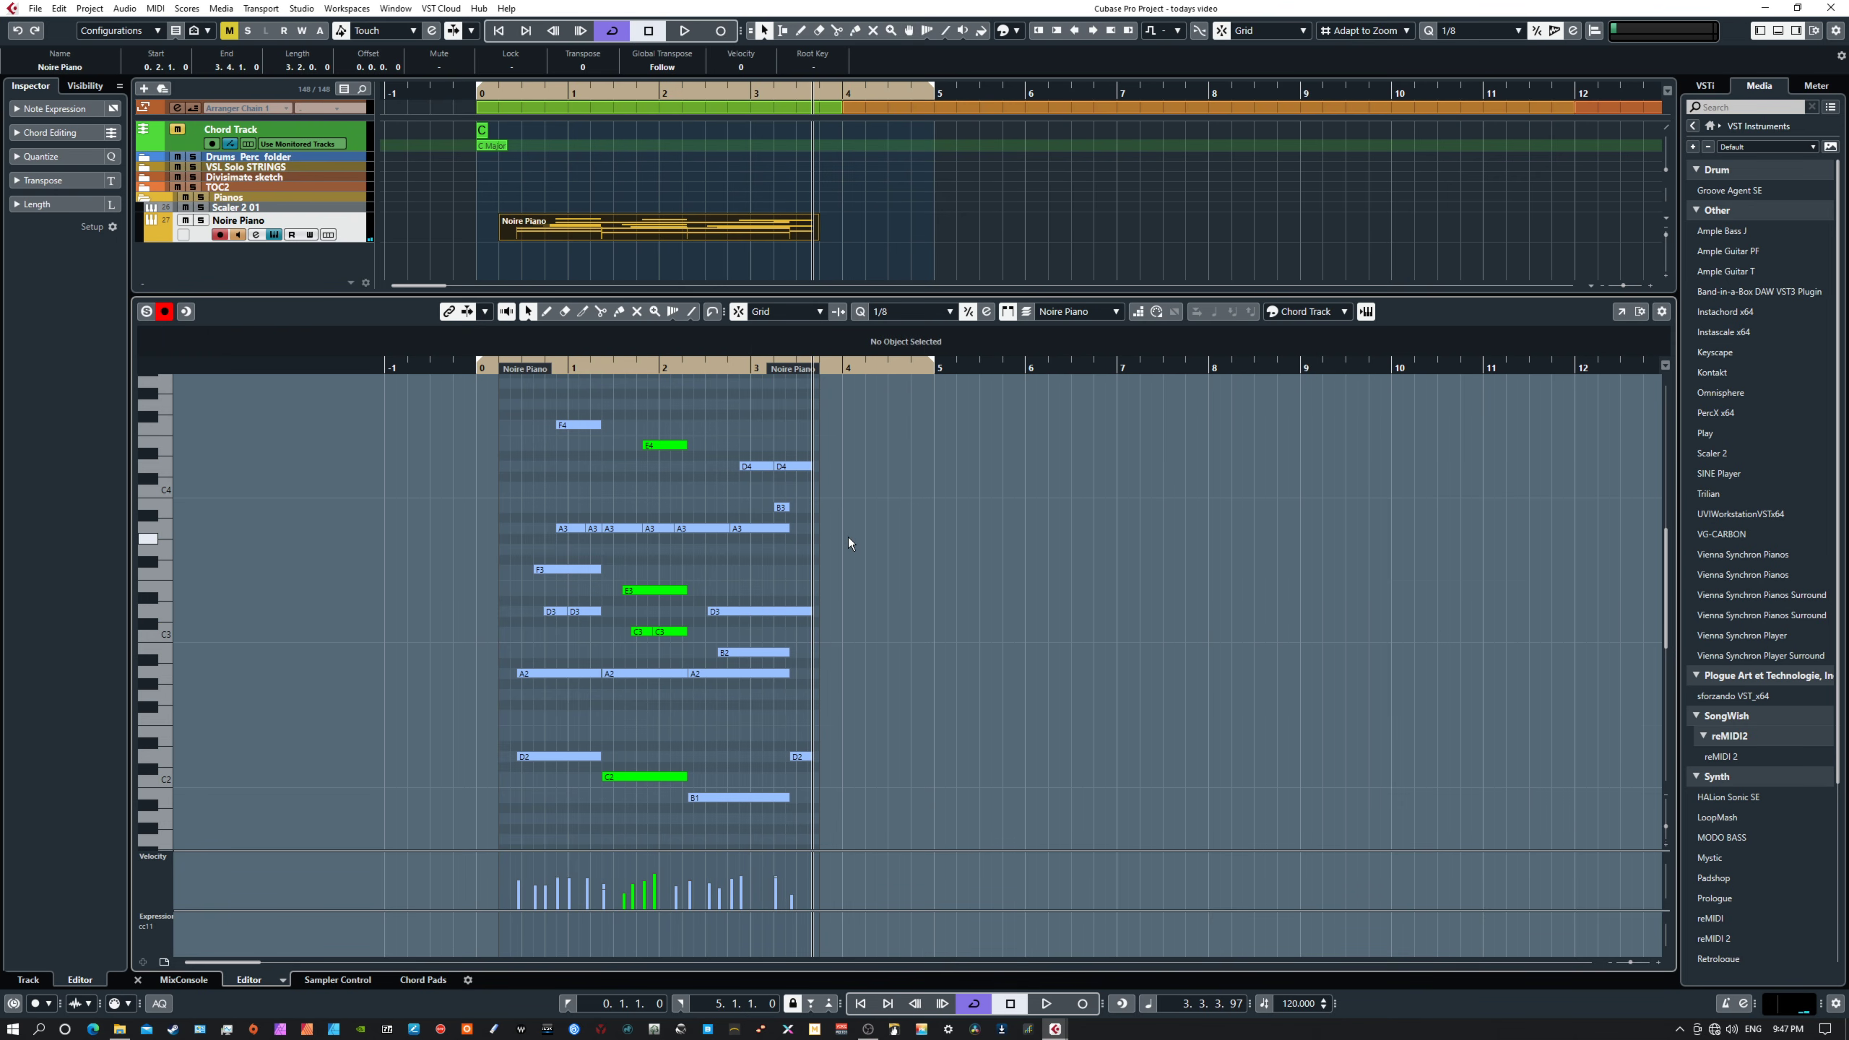
Raise the last D4 note to E4 and the last D2 note to E2.
drag(789, 442, 815, 489)
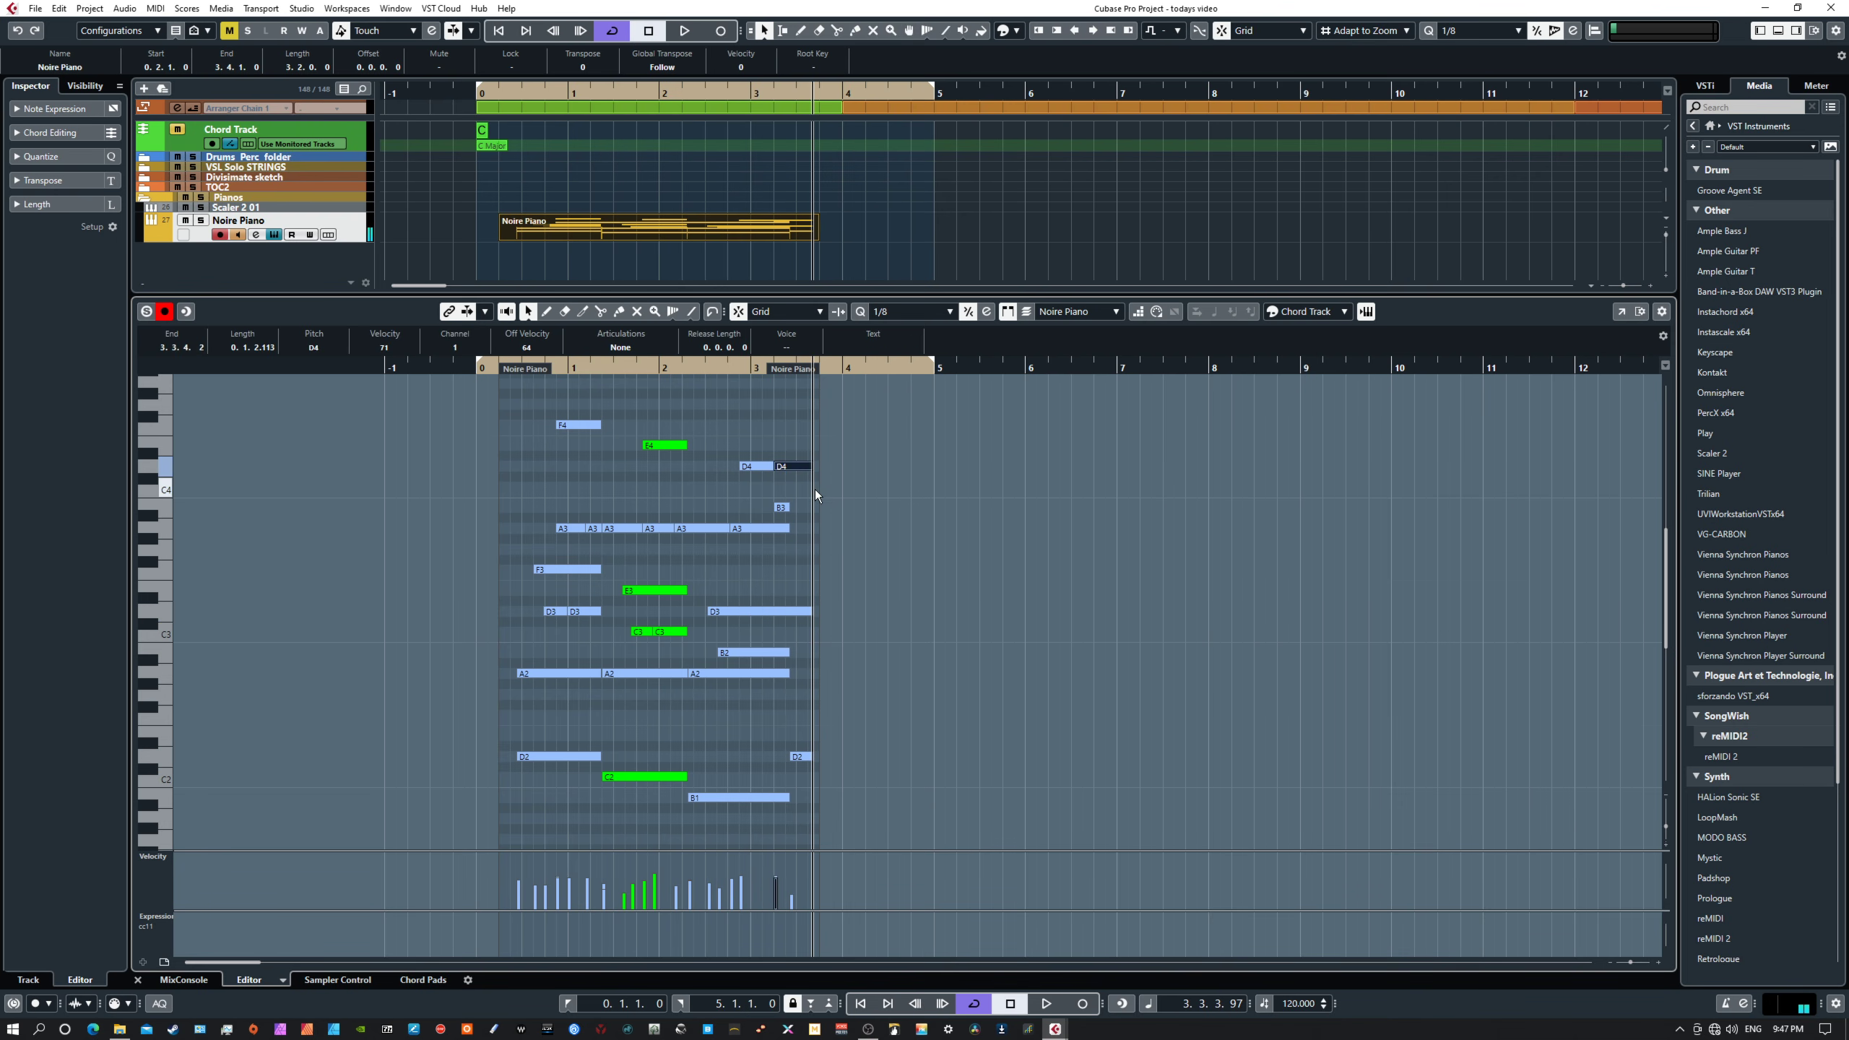
key(Up)
key(Up)
click(803, 757)
key(Up)
key(Up)
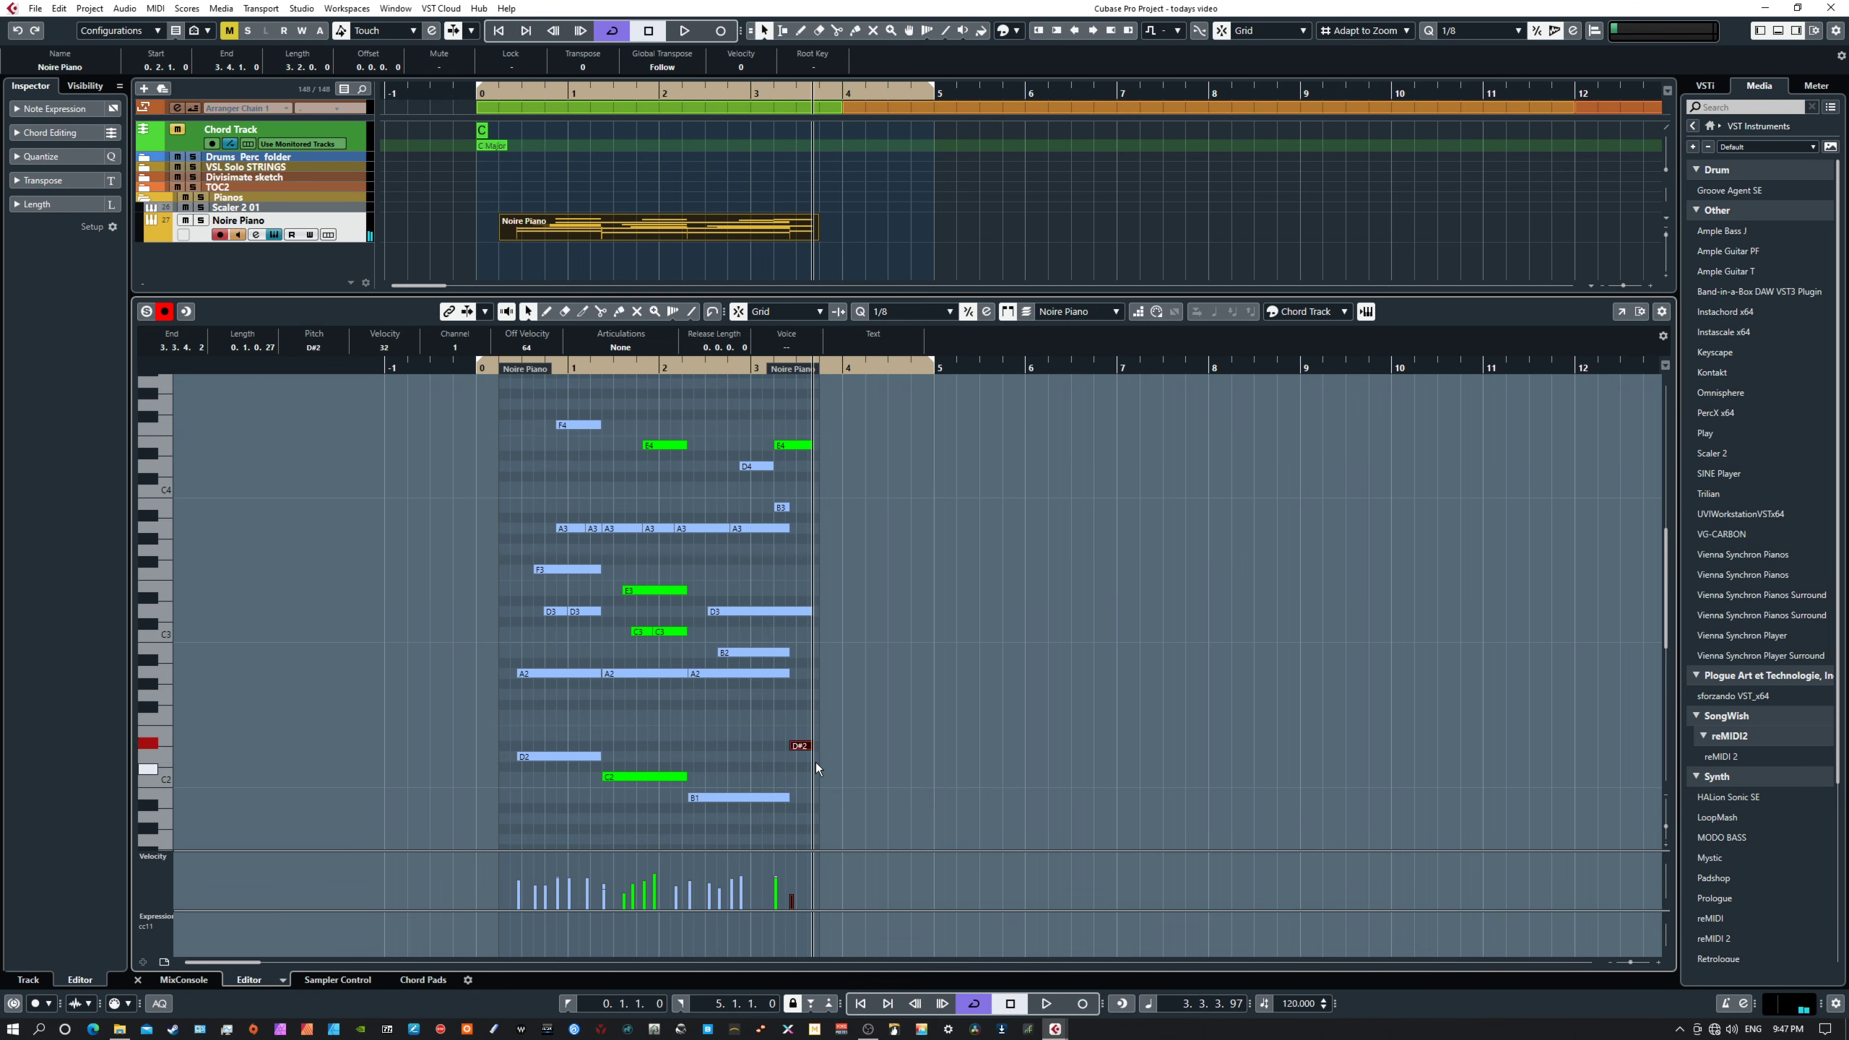
Audition the end of the part and delete the final low E2 note.
click(716, 367)
key(space)
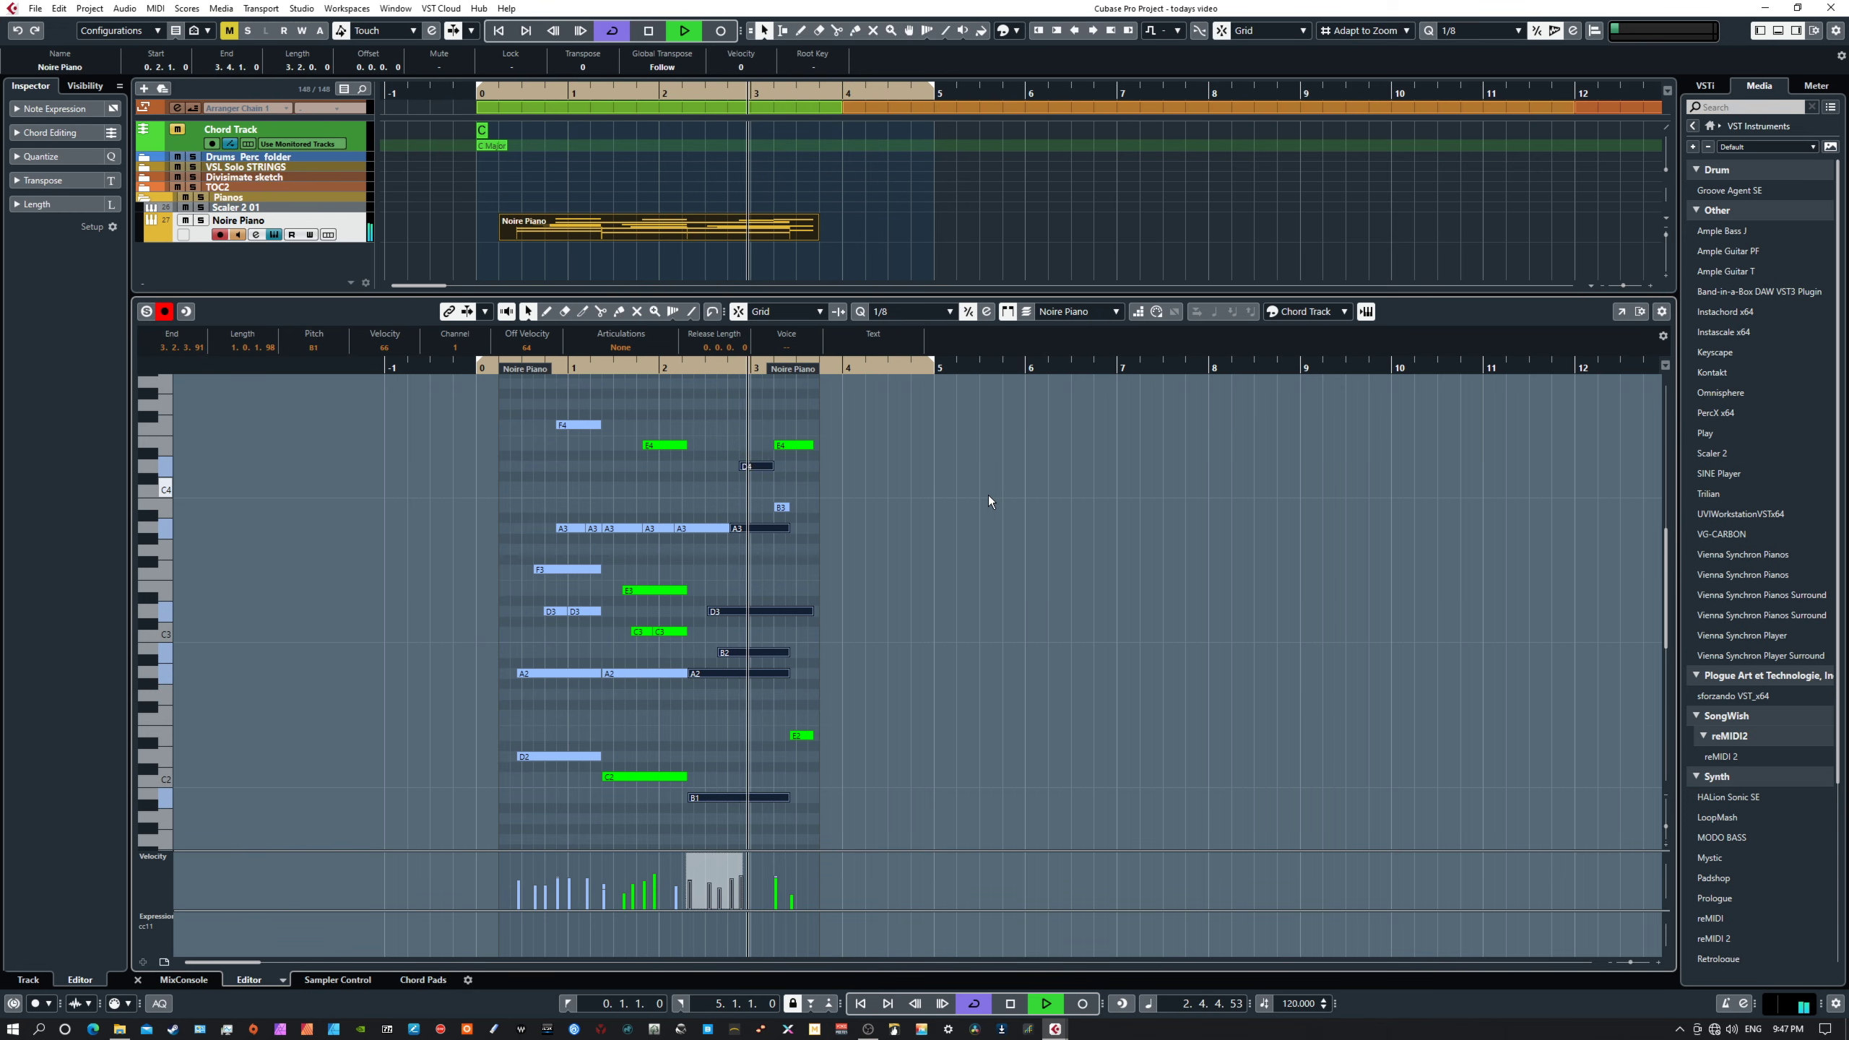
key(space)
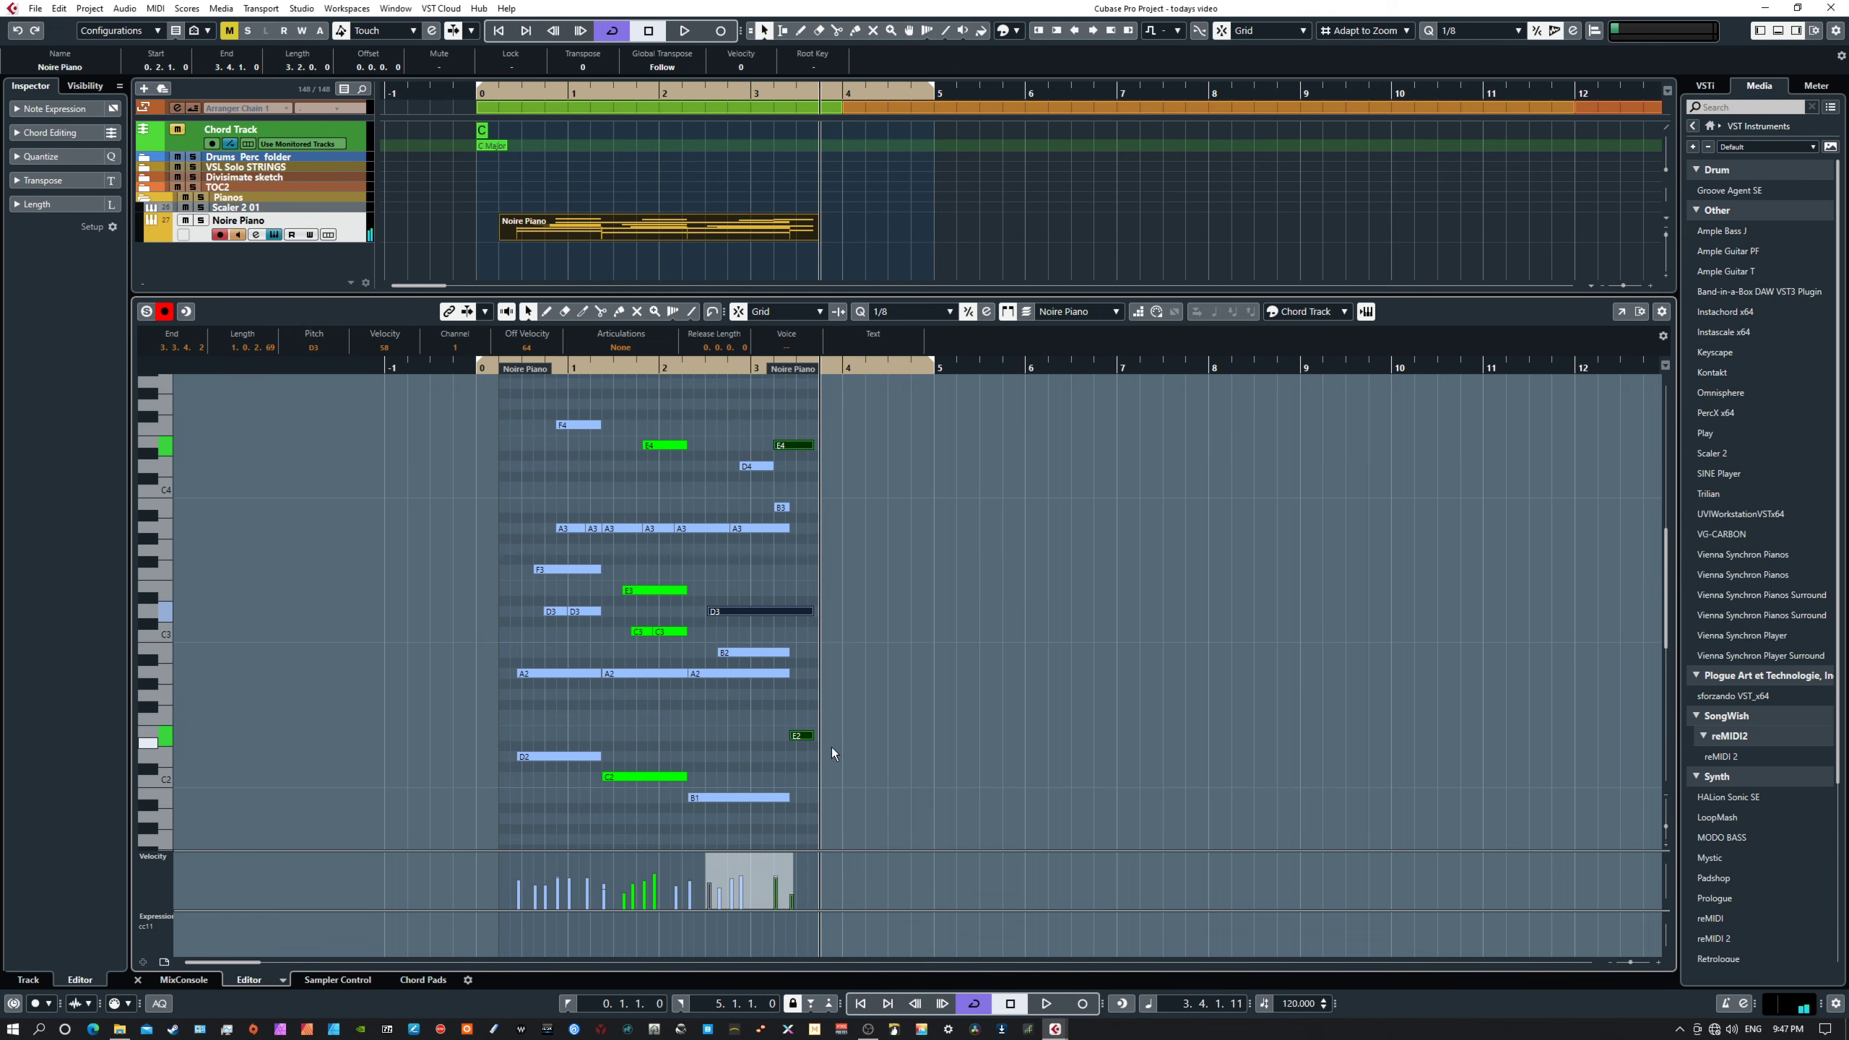
click(806, 738)
key(Delete)
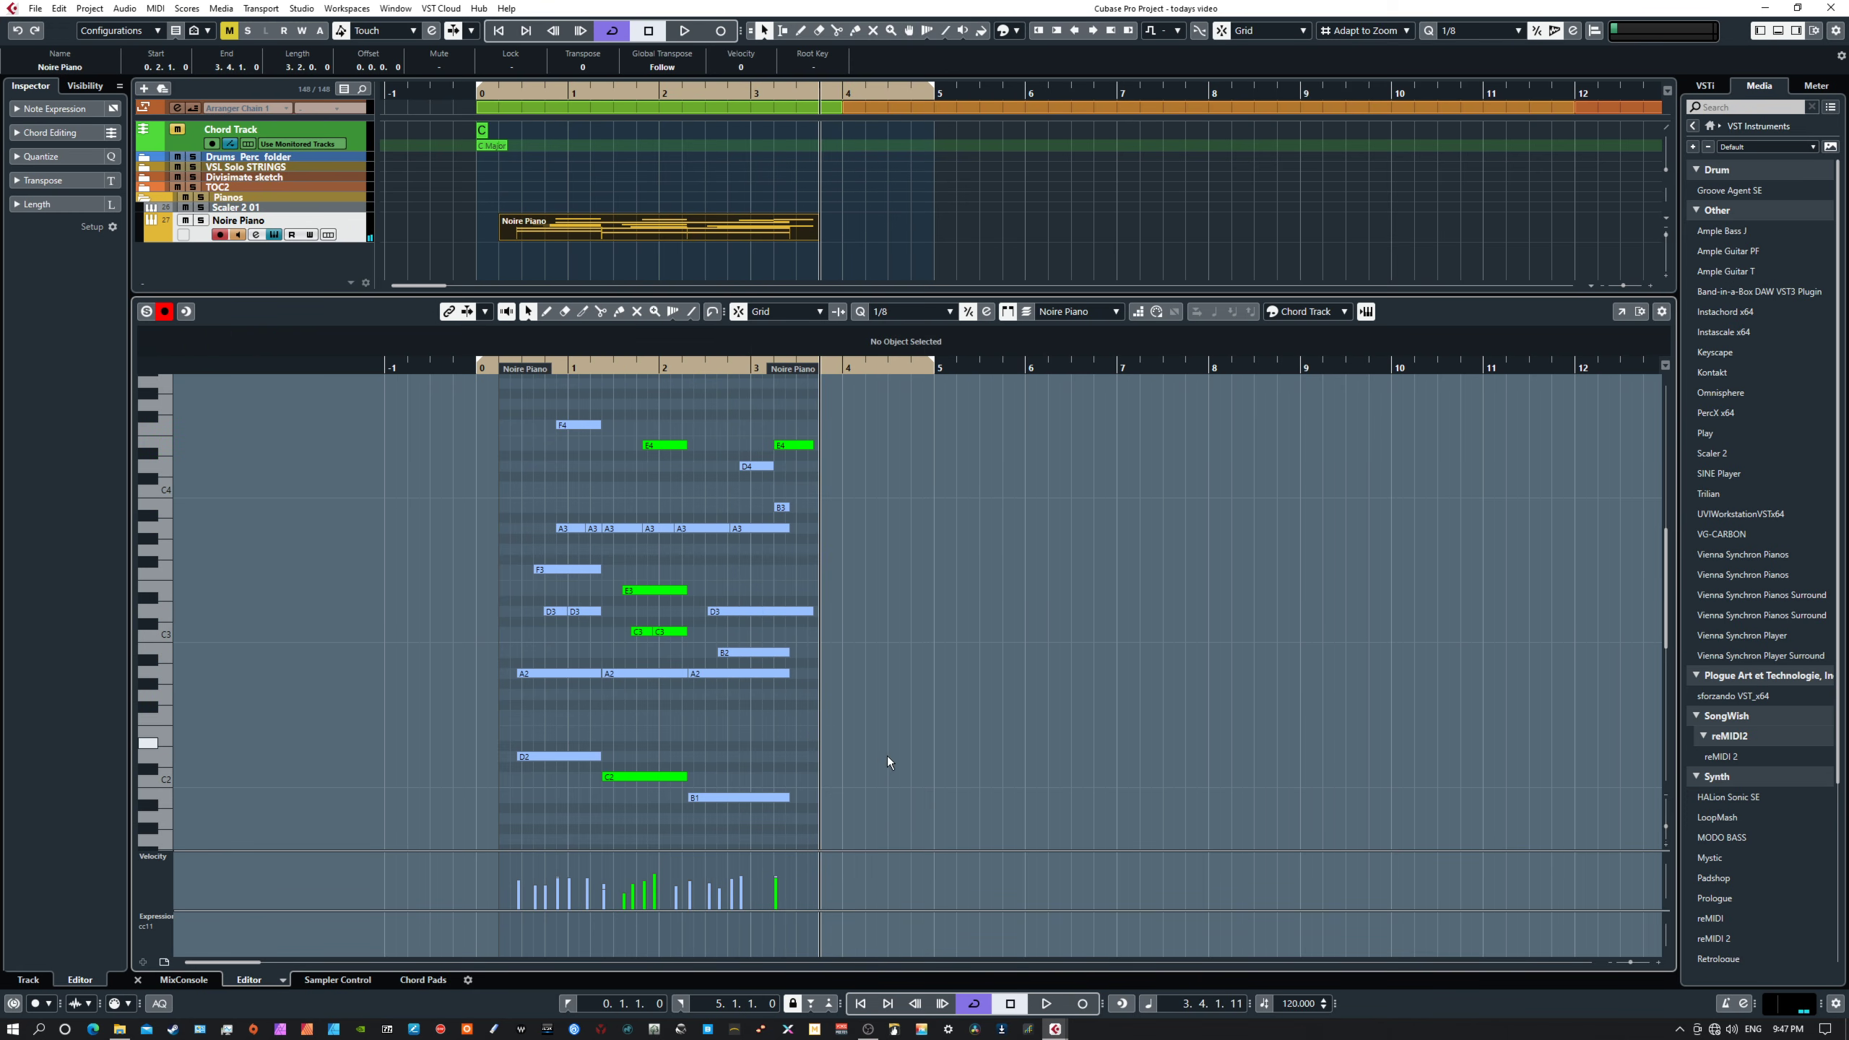
Rename the edited piano part as "idea 1 c maj" and move it to start at bar 7.
click(701, 529)
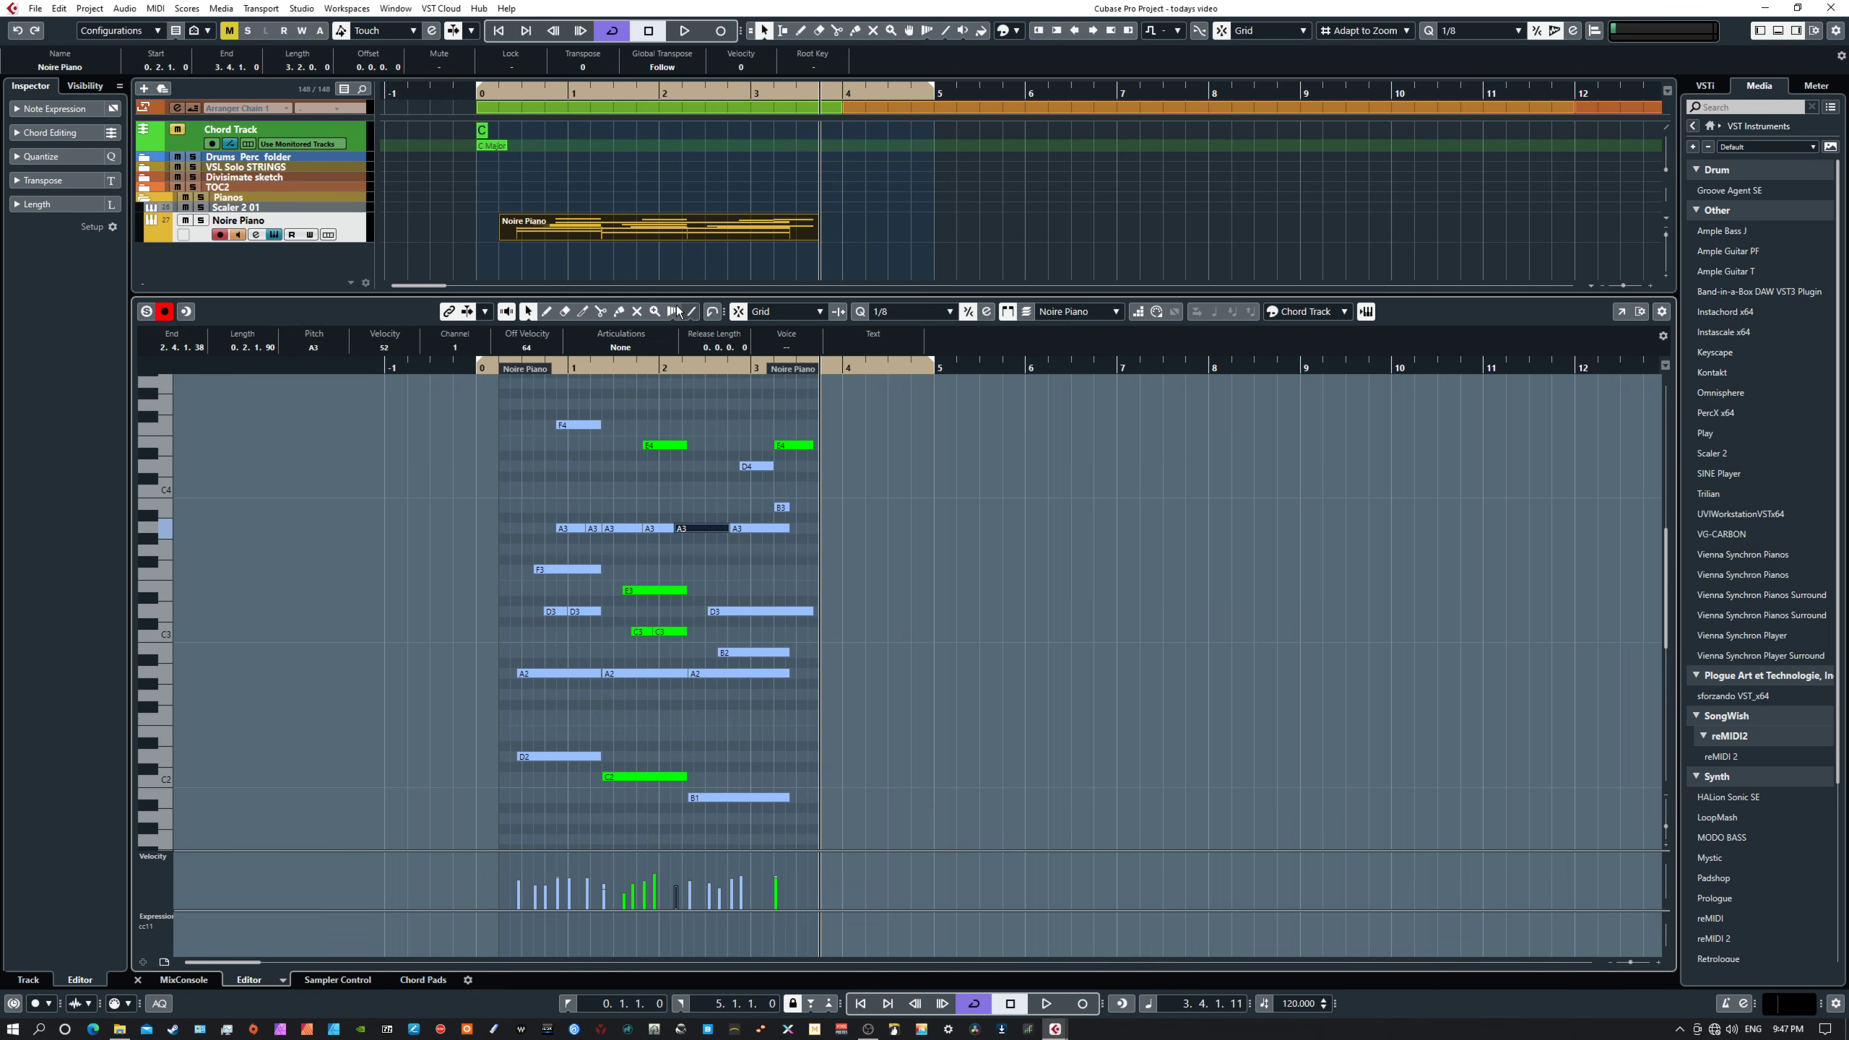
click(592, 231)
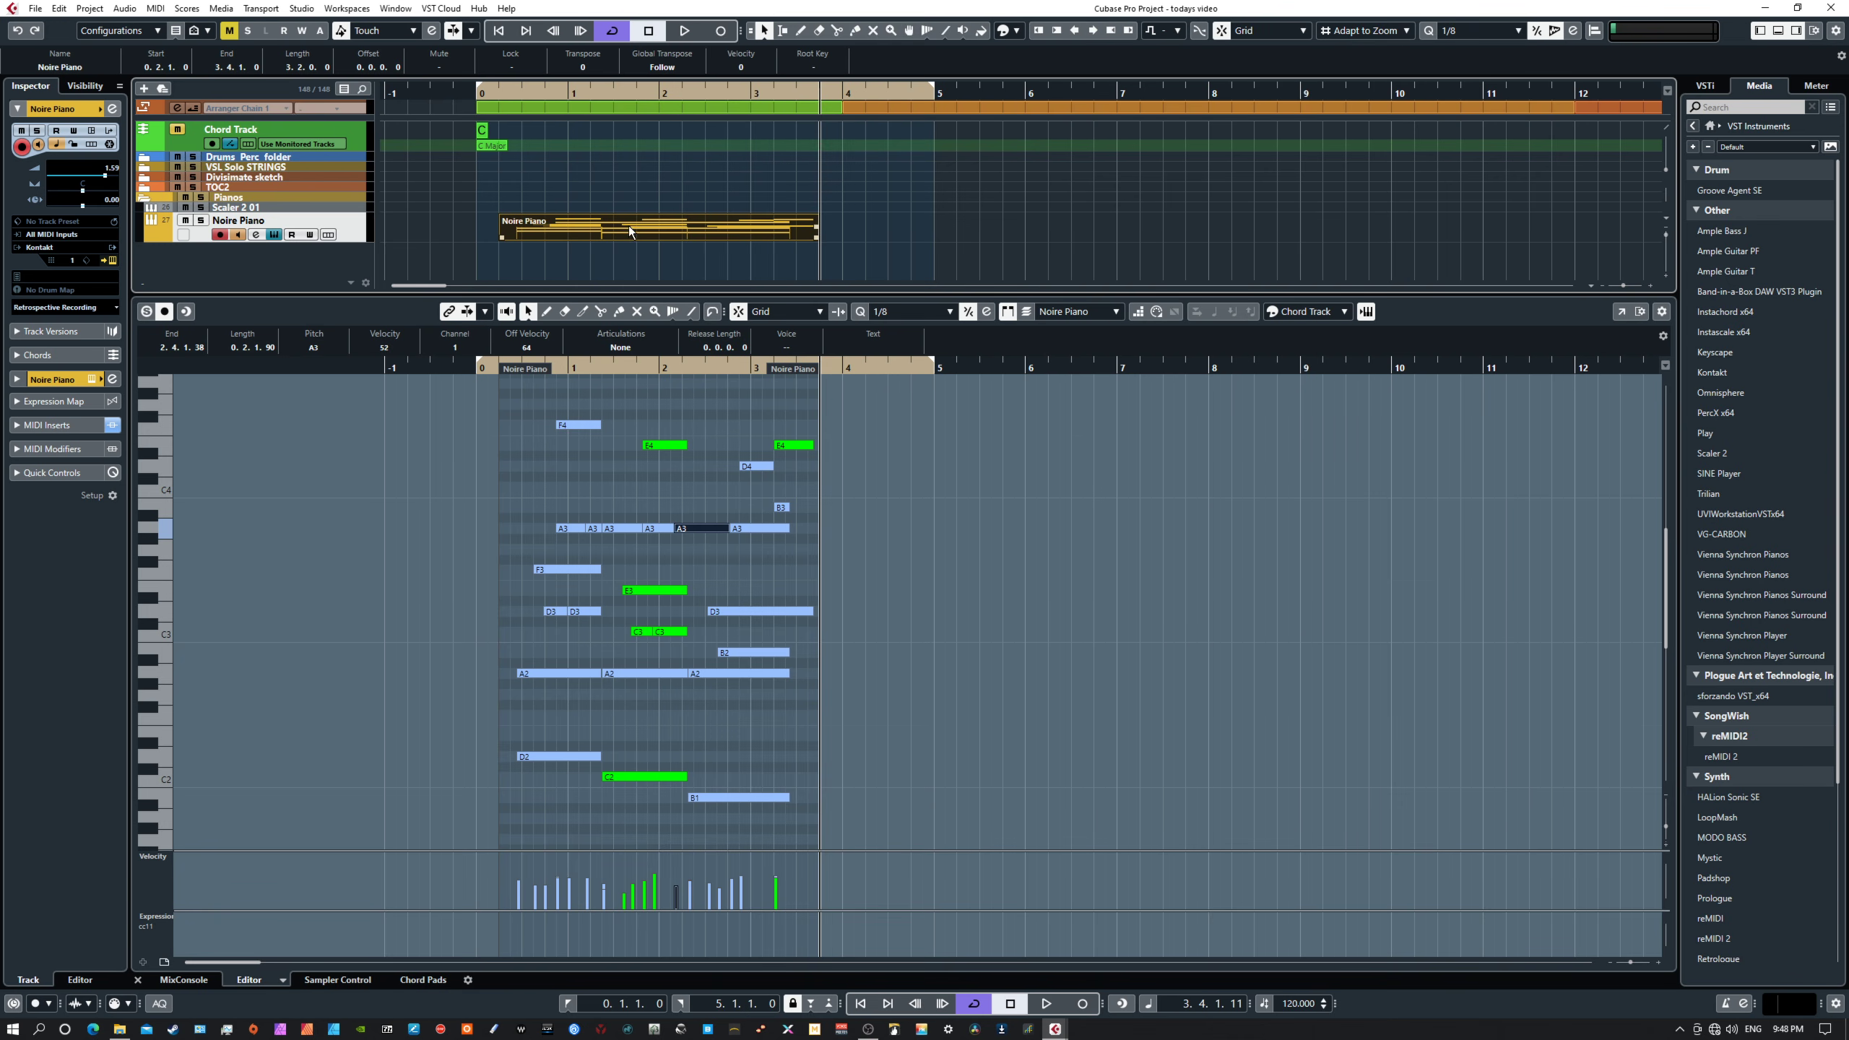
click(77, 67)
text(idea 1 c maj)
key(Return)
drag(602, 228, 1214, 227)
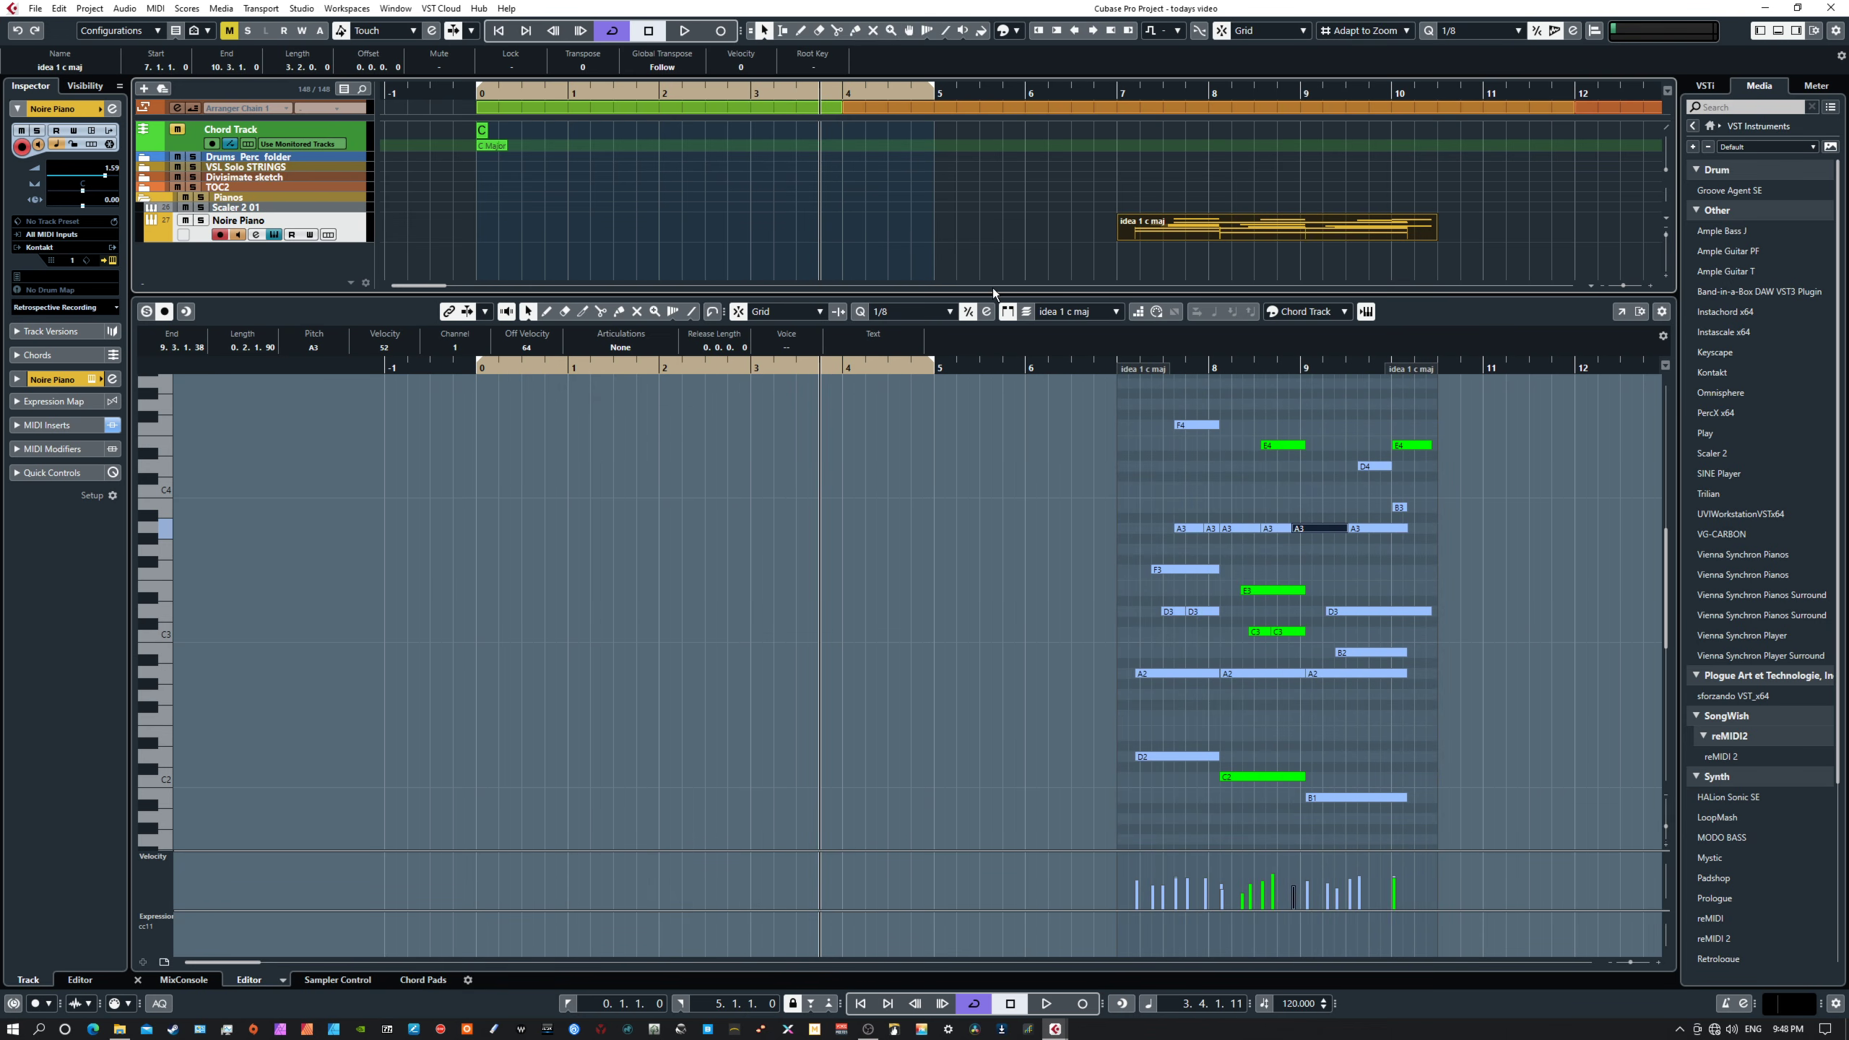
Return to the left locator and empty the Noire Piano track's retrospective record buffer.
key(KP_1)
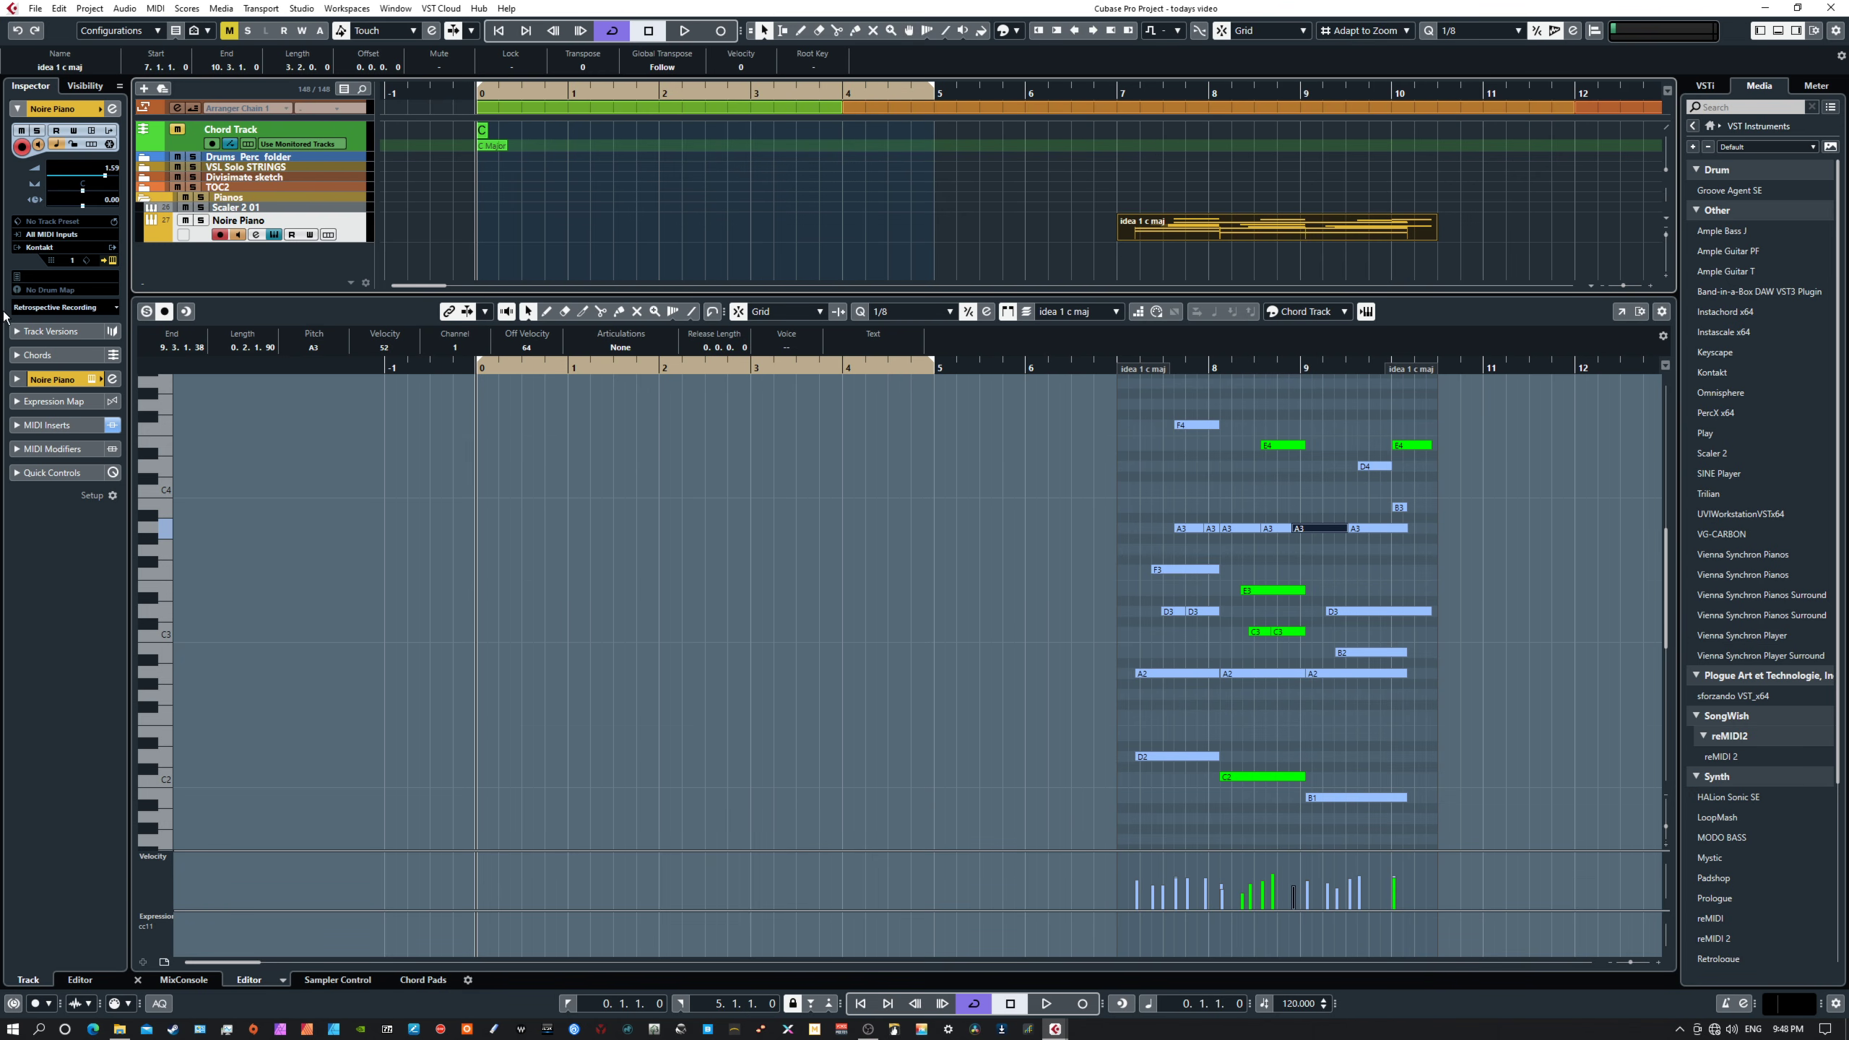
click(69, 310)
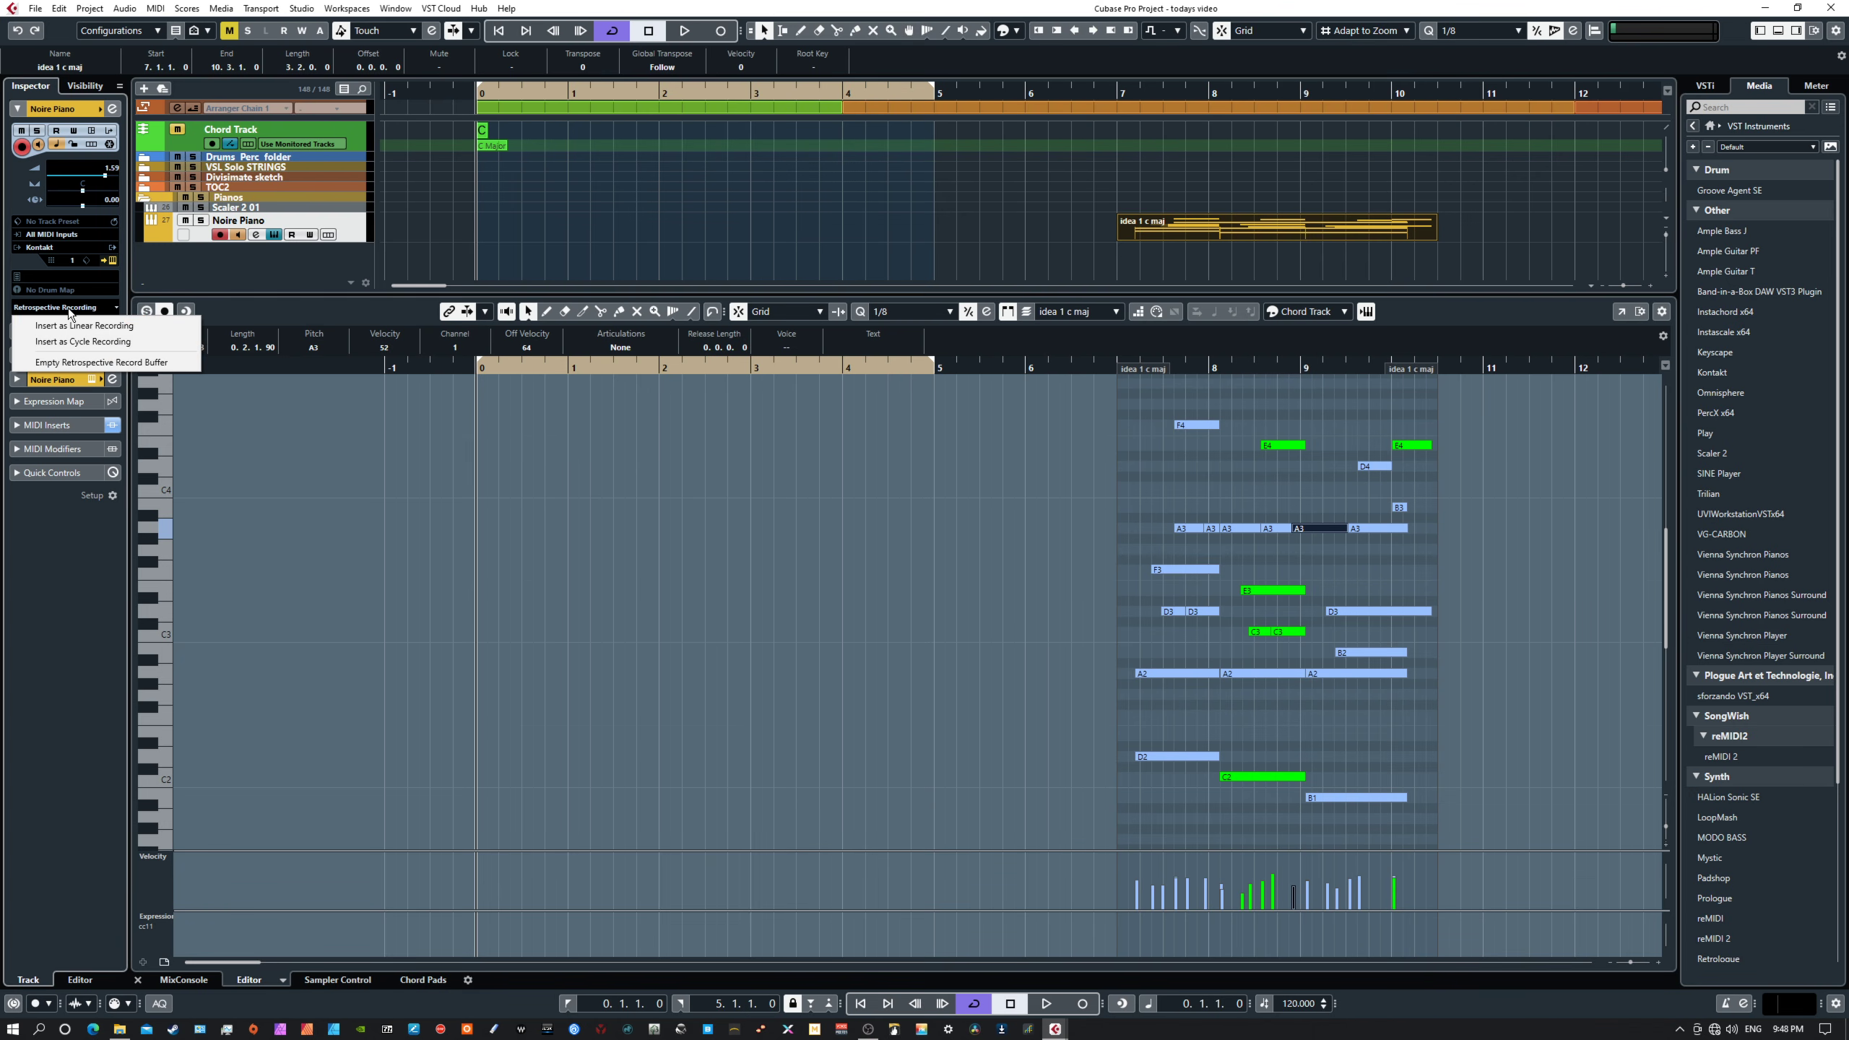
click(80, 363)
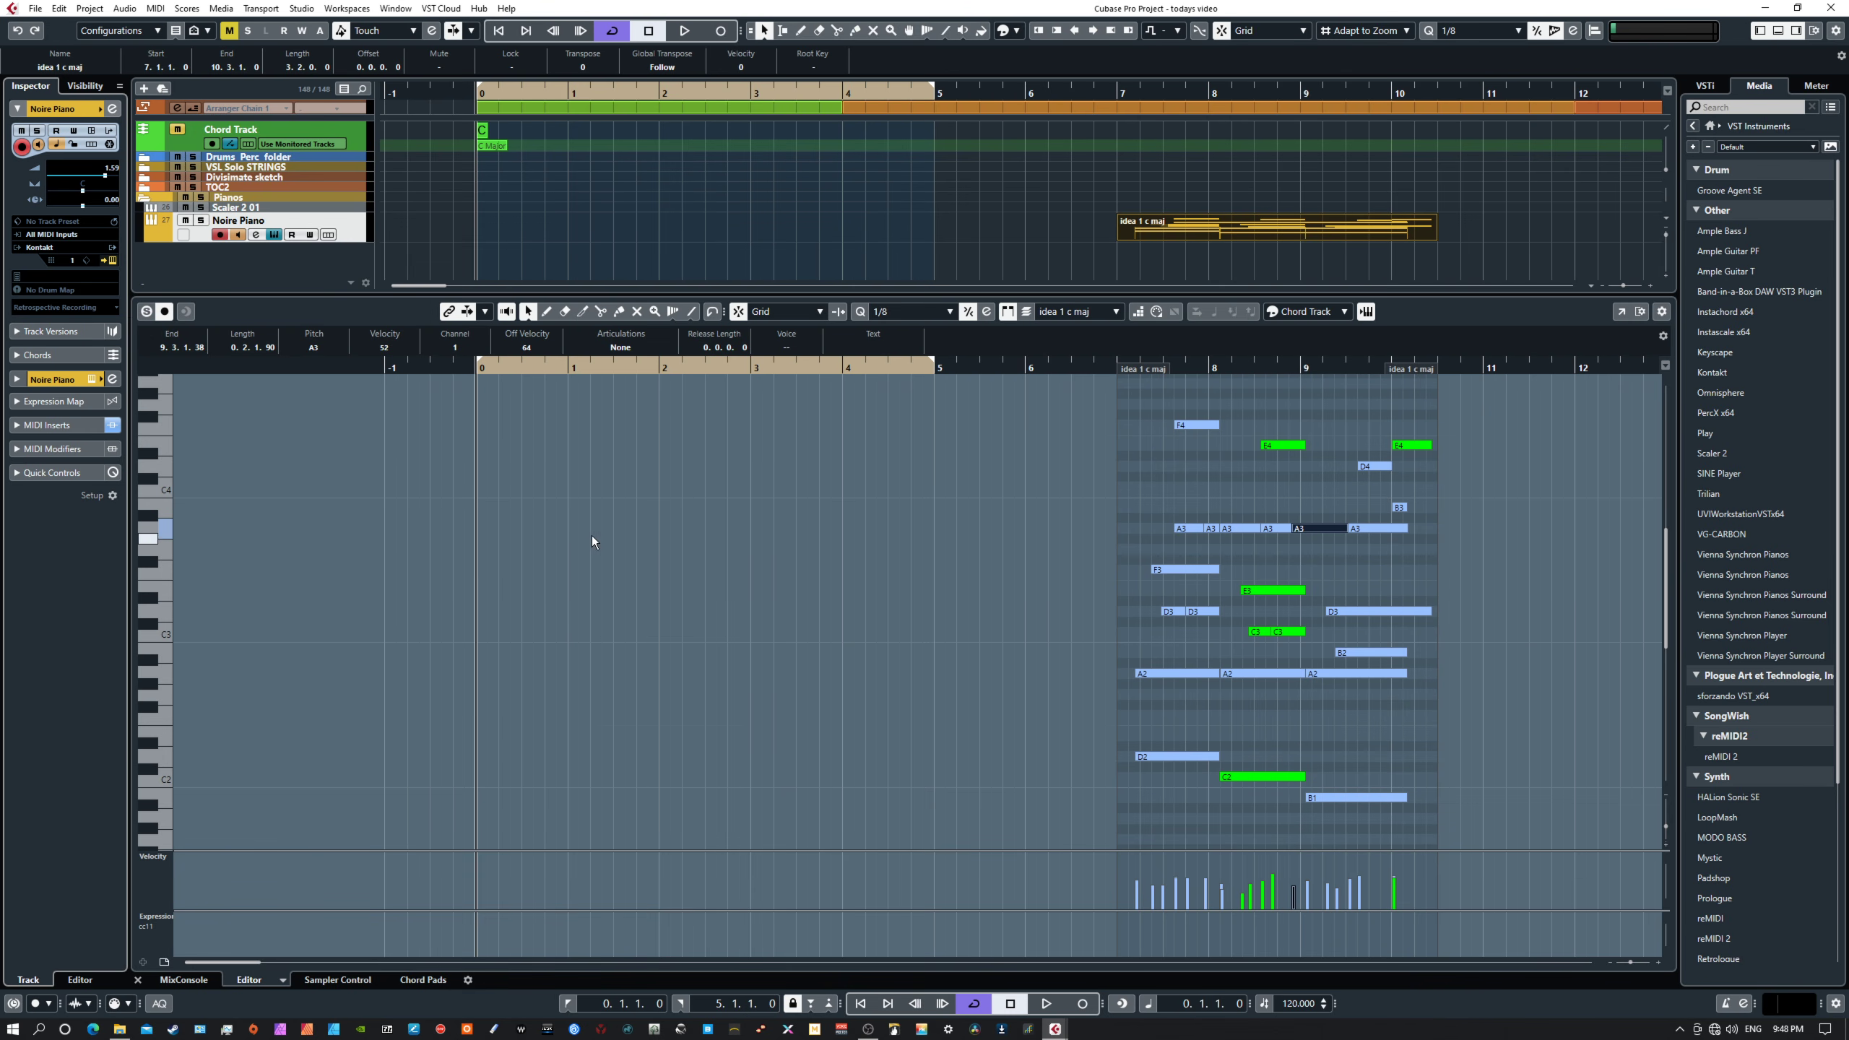
Search the key commands for "buffer" to check the shortcut for emptying all MIDI retrospective record buffers, close them, and deselect the part.
click(60, 9)
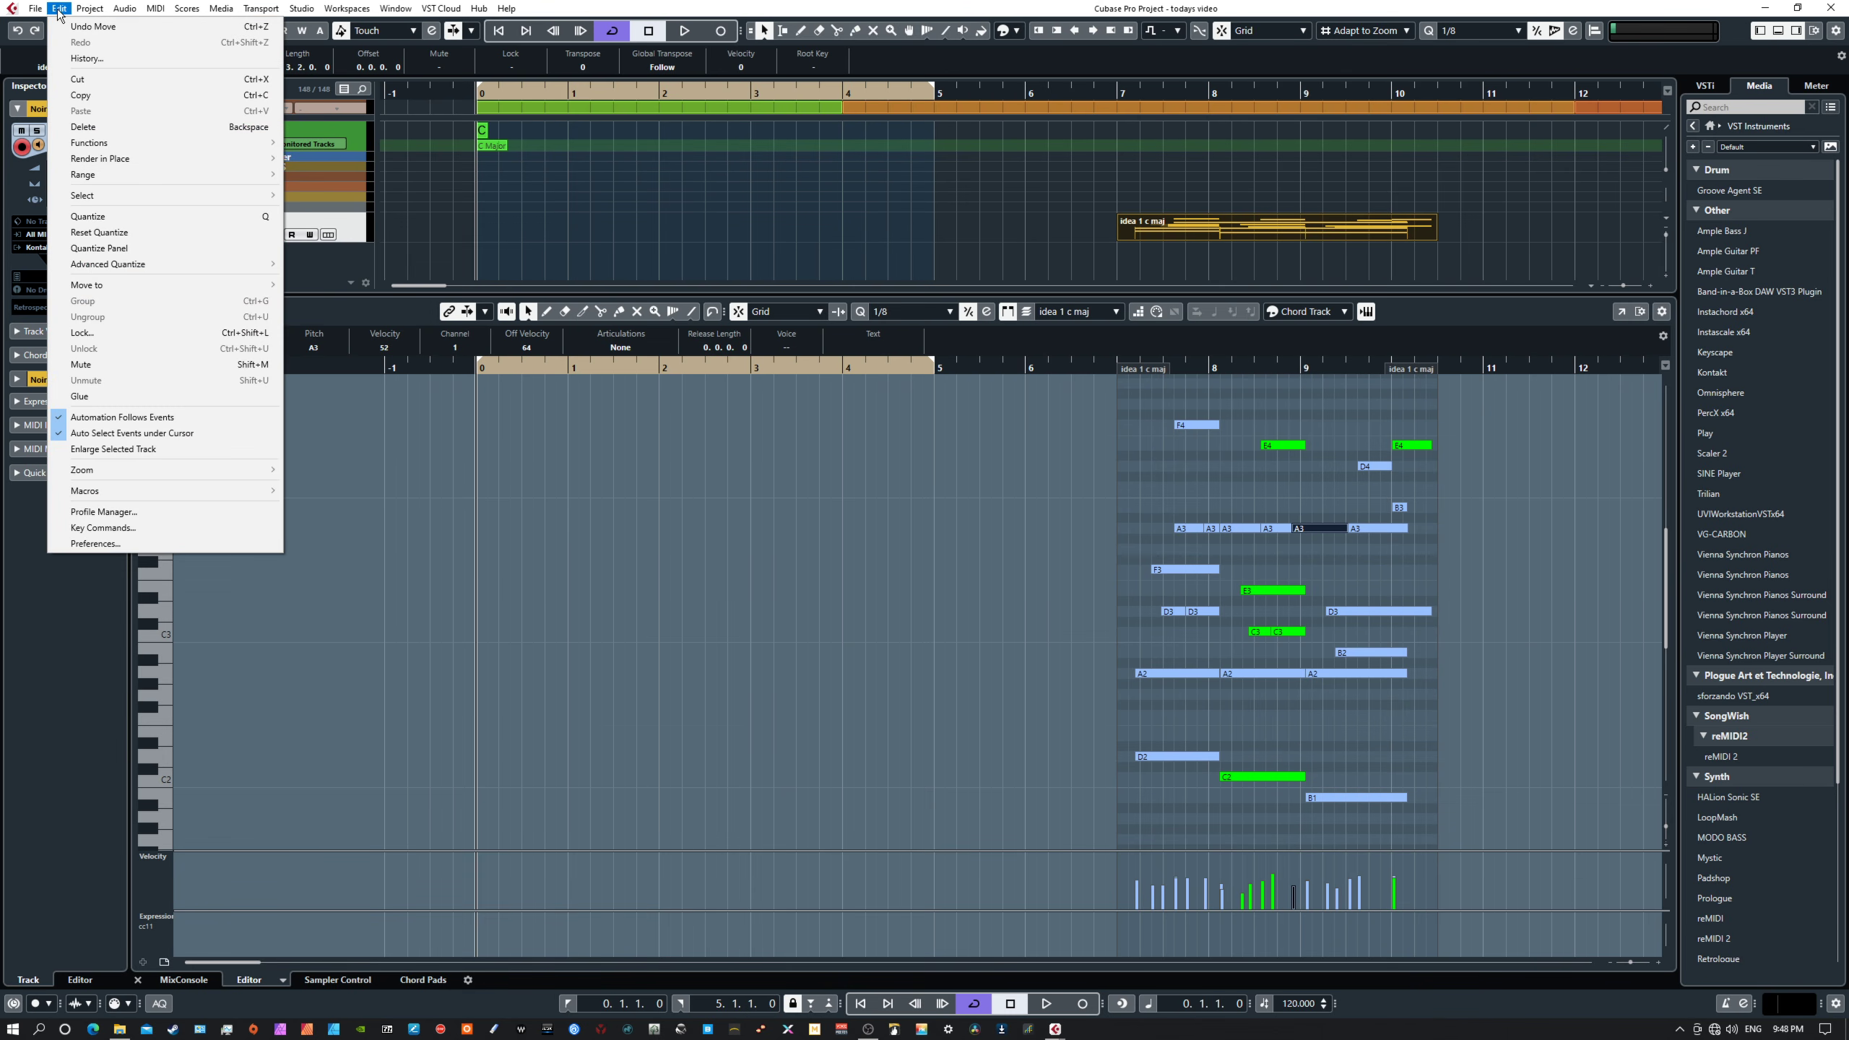
click(106, 529)
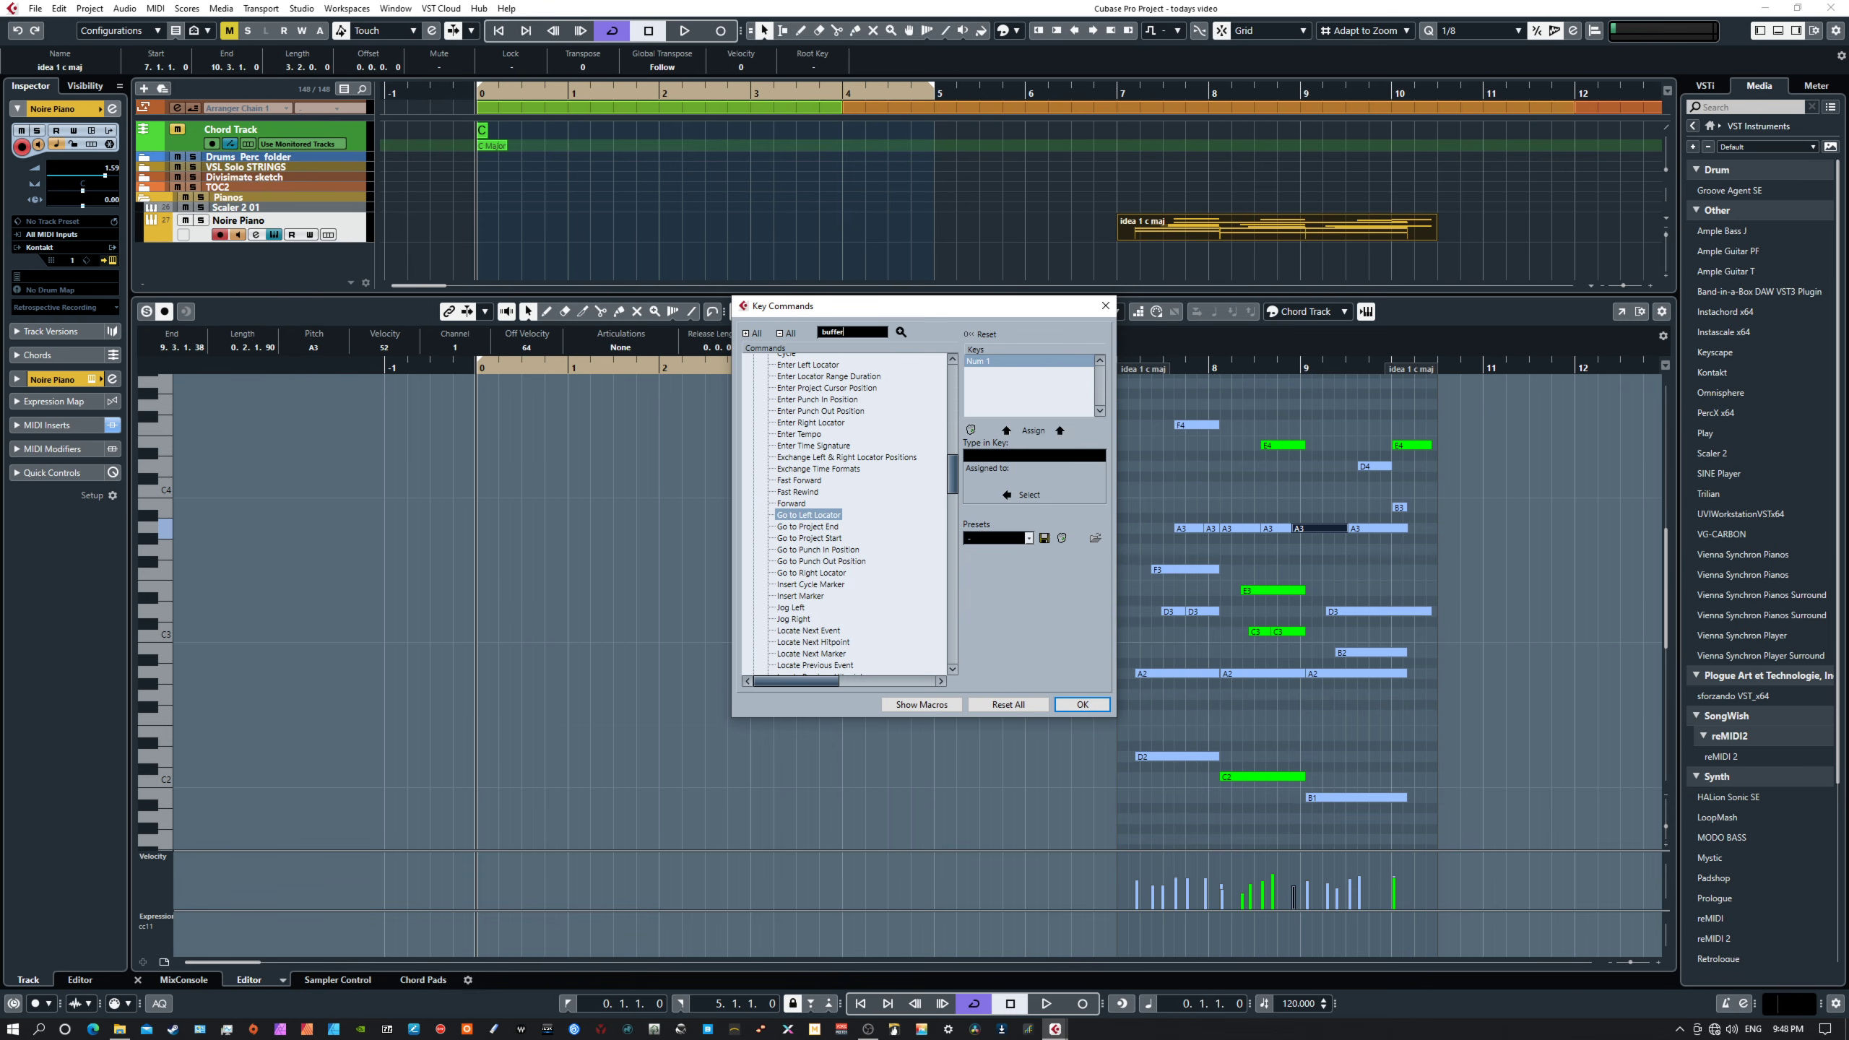
click(901, 333)
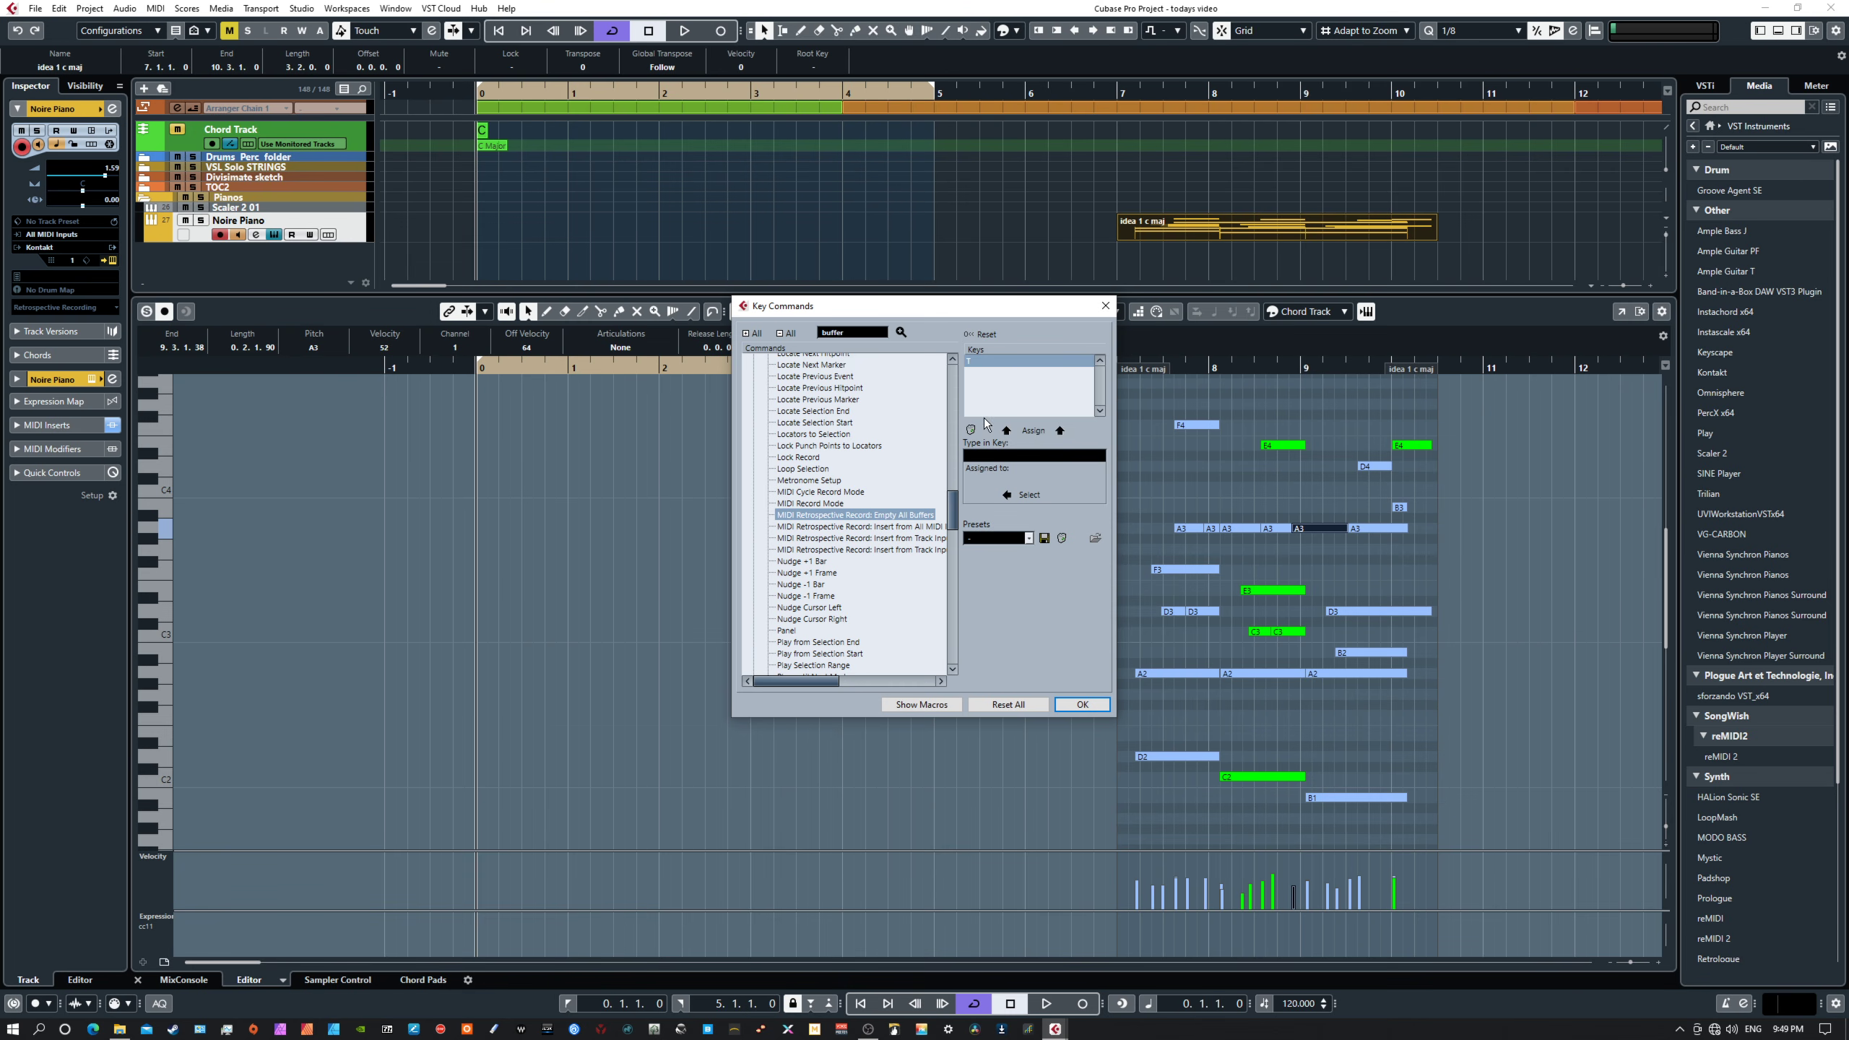
click(1105, 307)
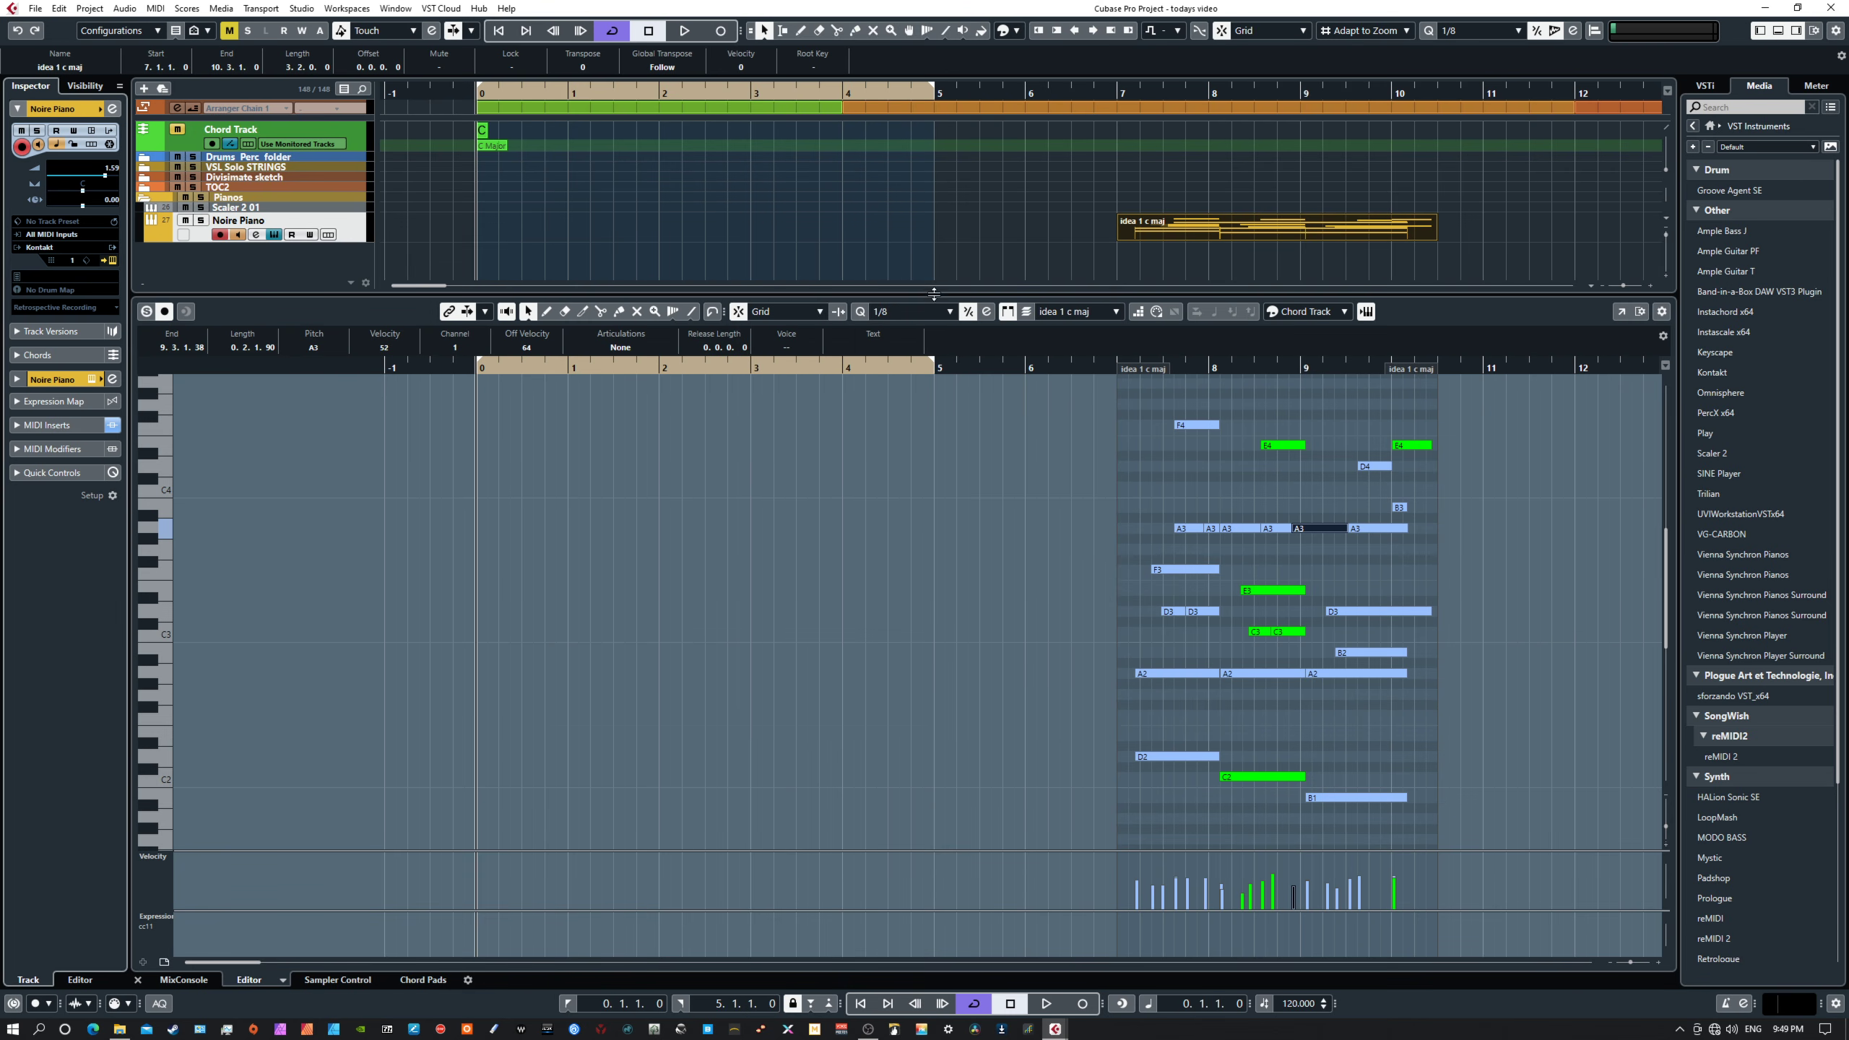
click(667, 223)
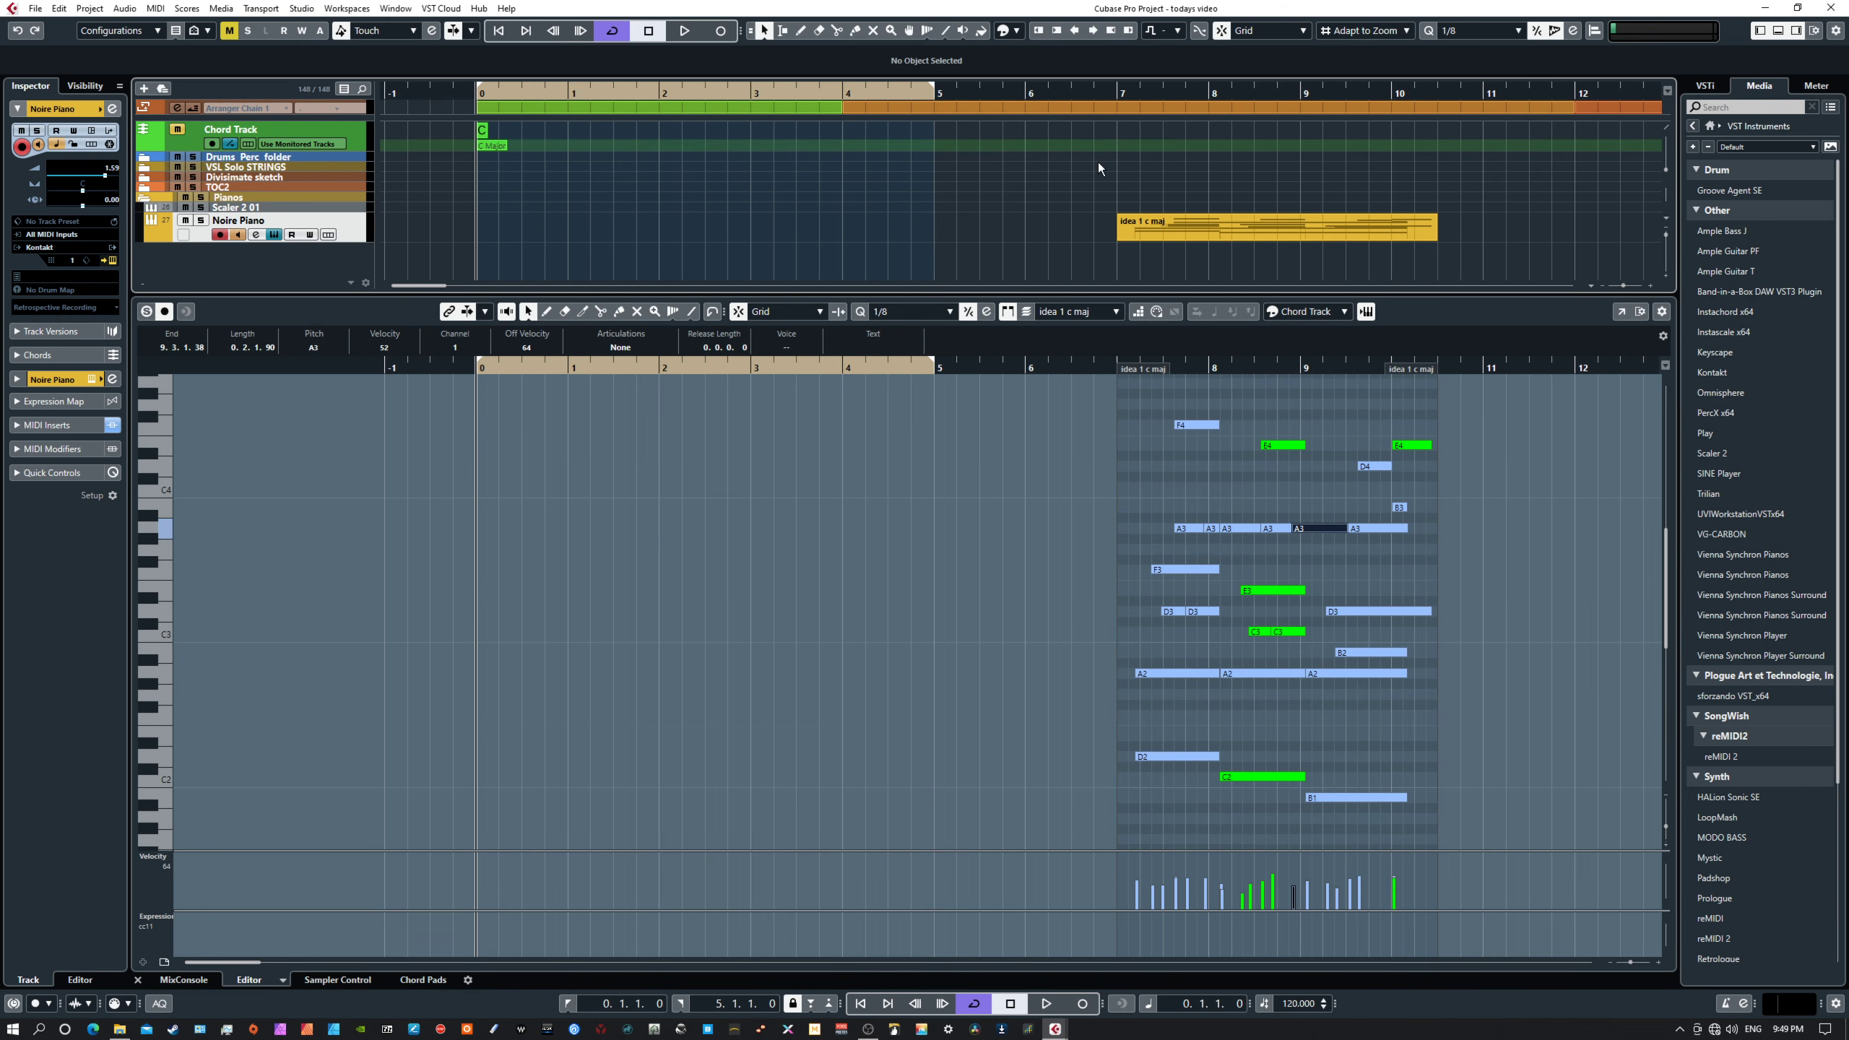
Move the "idea 1 c maj" part earlier so it starts at 6.2.1.
drag(1144, 223, 1083, 221)
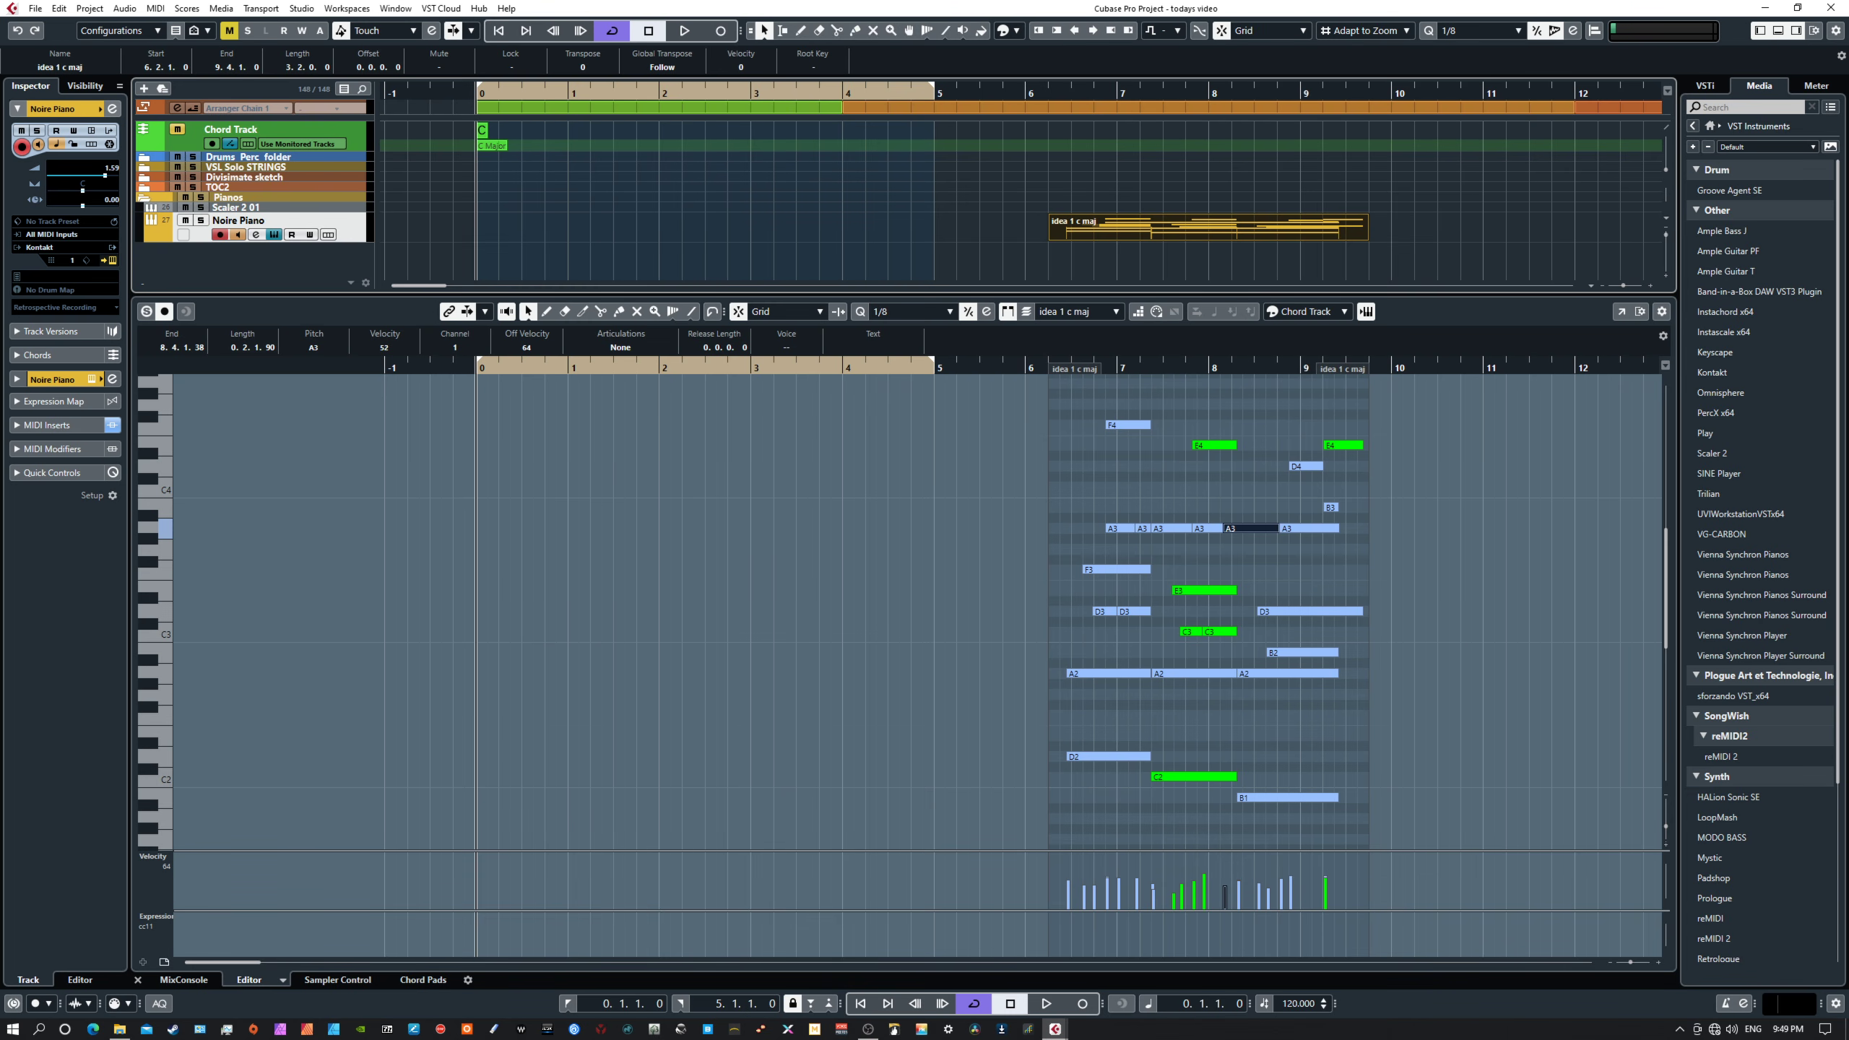
View the Scaler 2 plug-in window with its A minor scale chords, reposition it, and close it.
drag(475, 433, 567, 368)
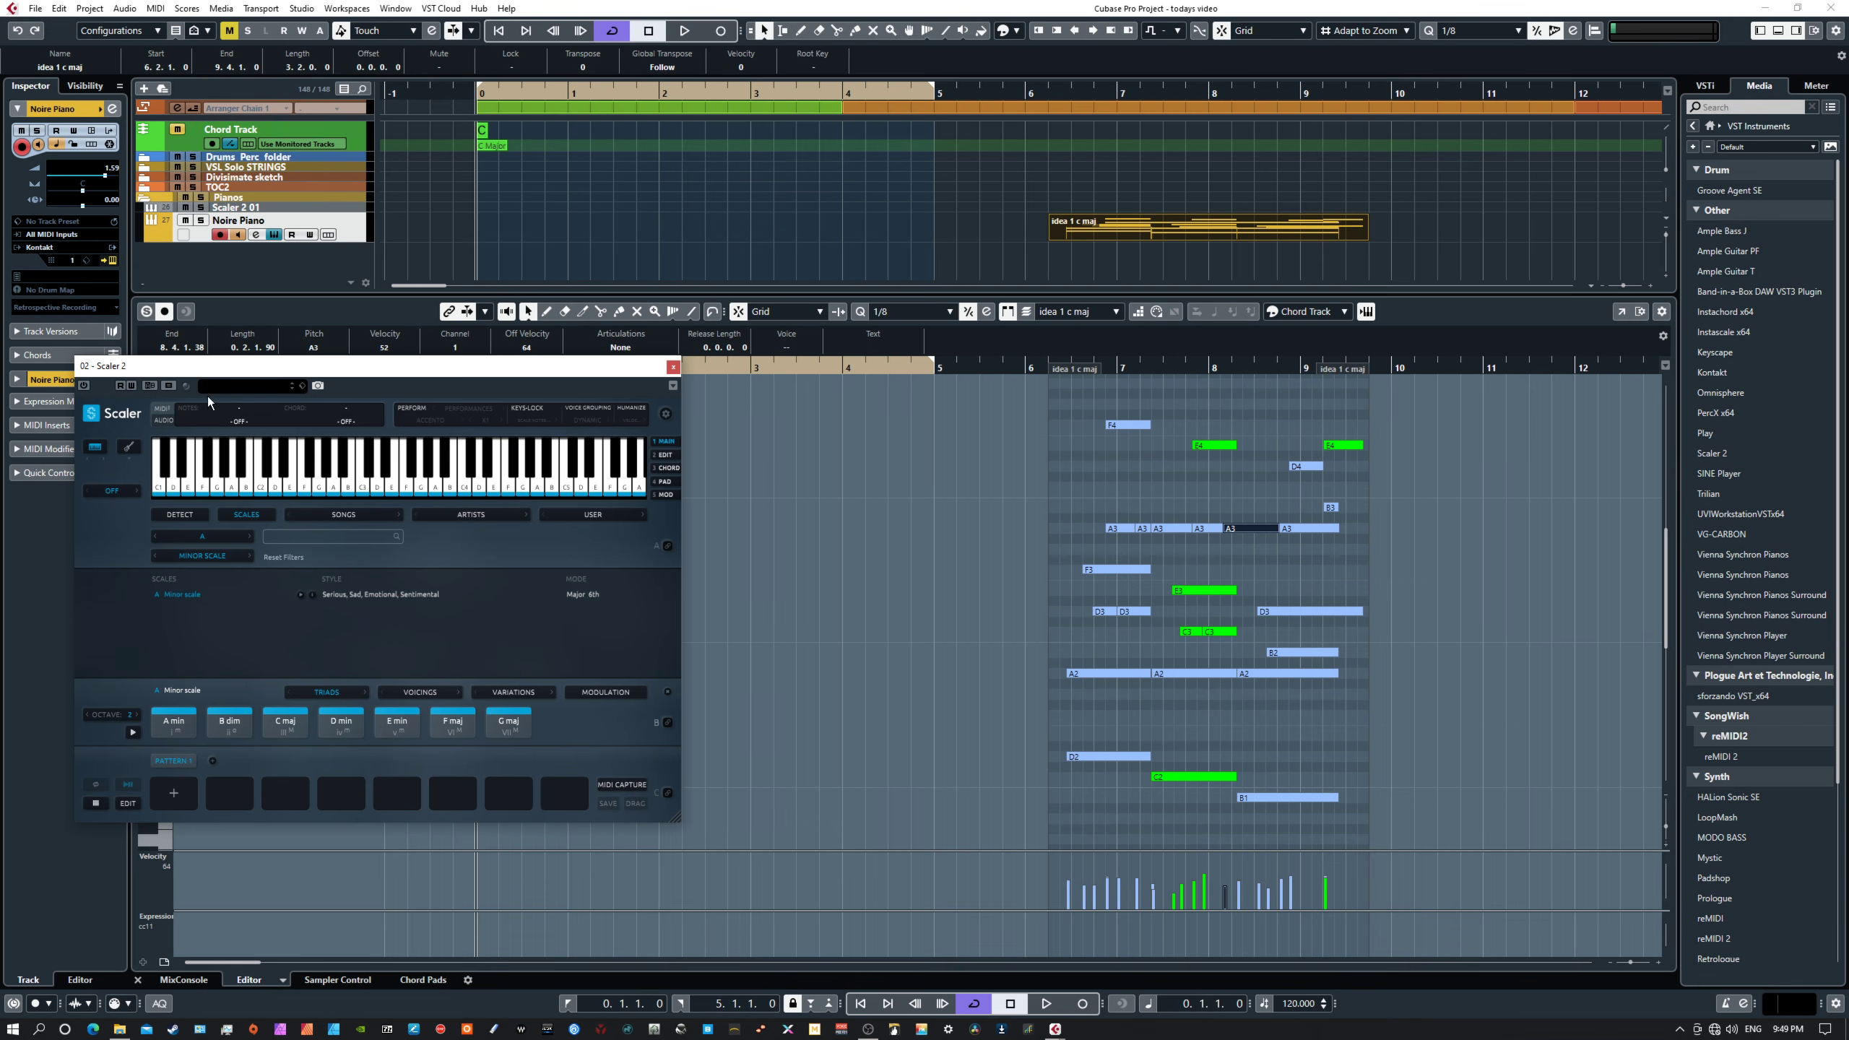
drag(234, 370, 374, 387)
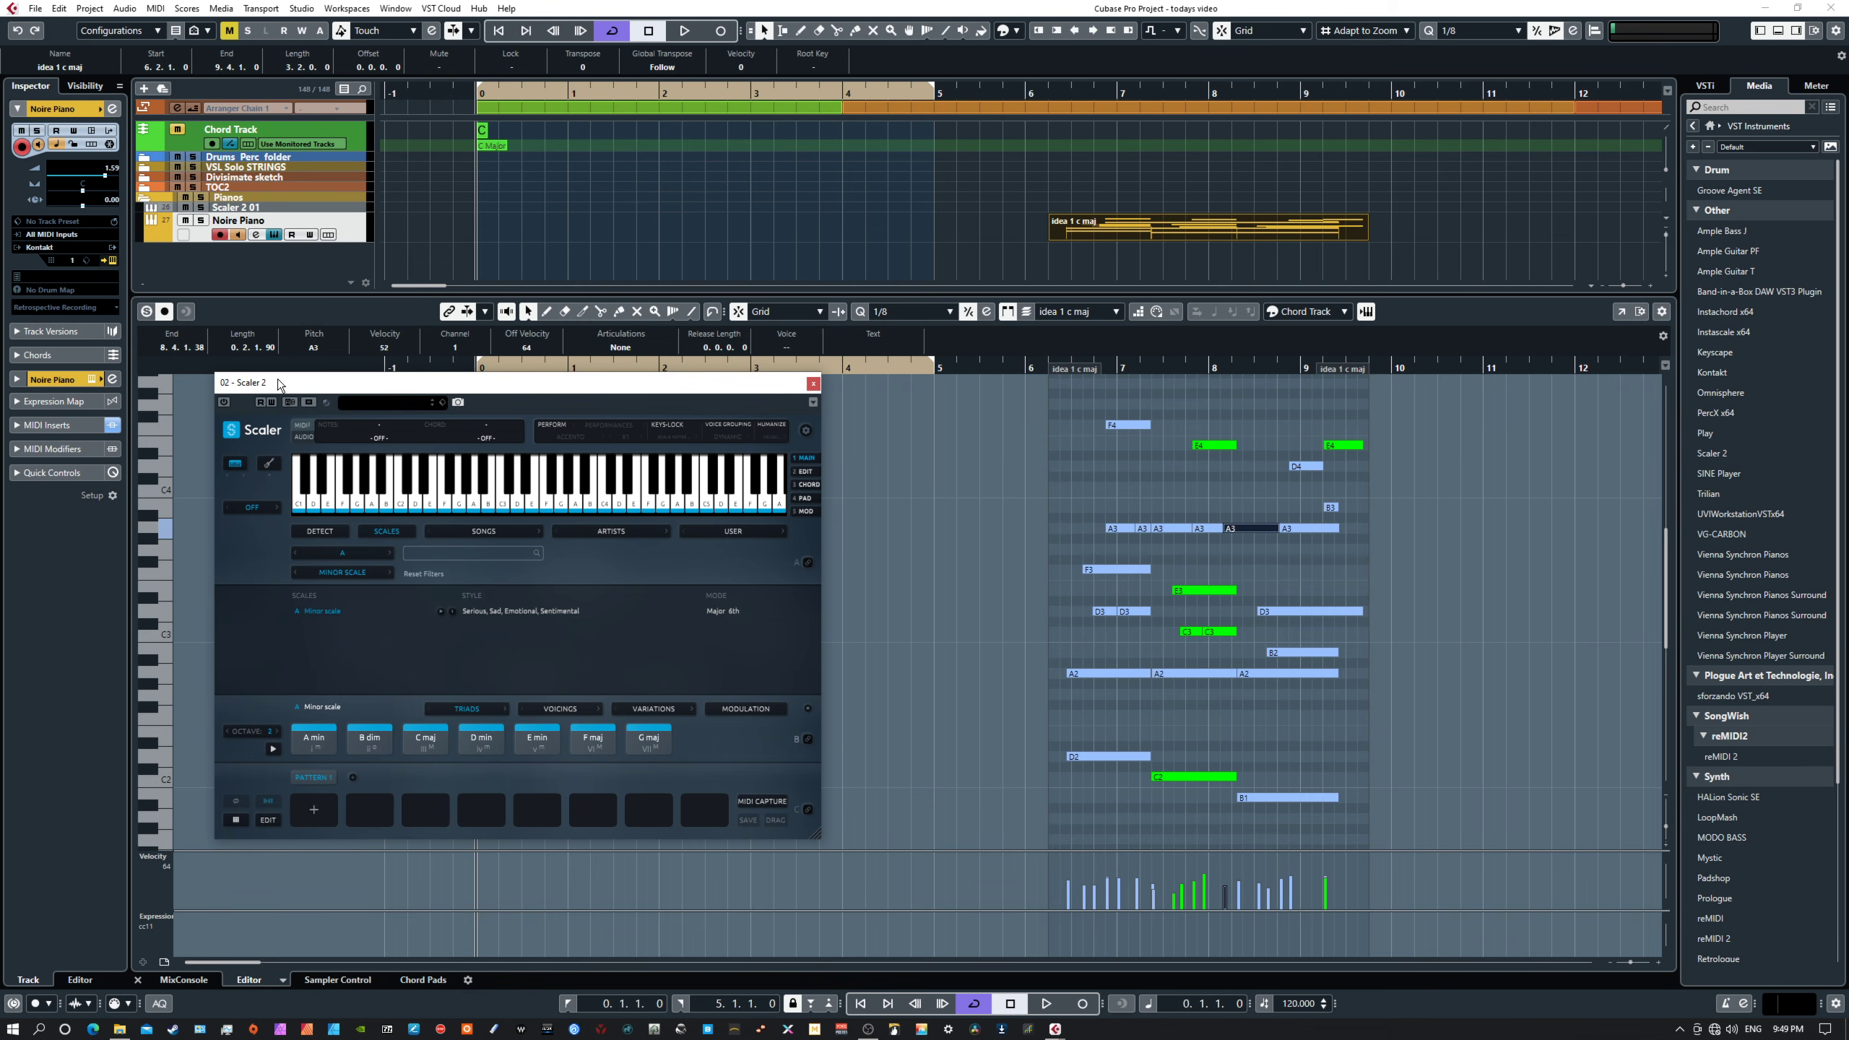
mouse_move(302, 384)
mouse_down()
mouse_move(242, 406)
mouse_move(301, 355)
mouse_up()
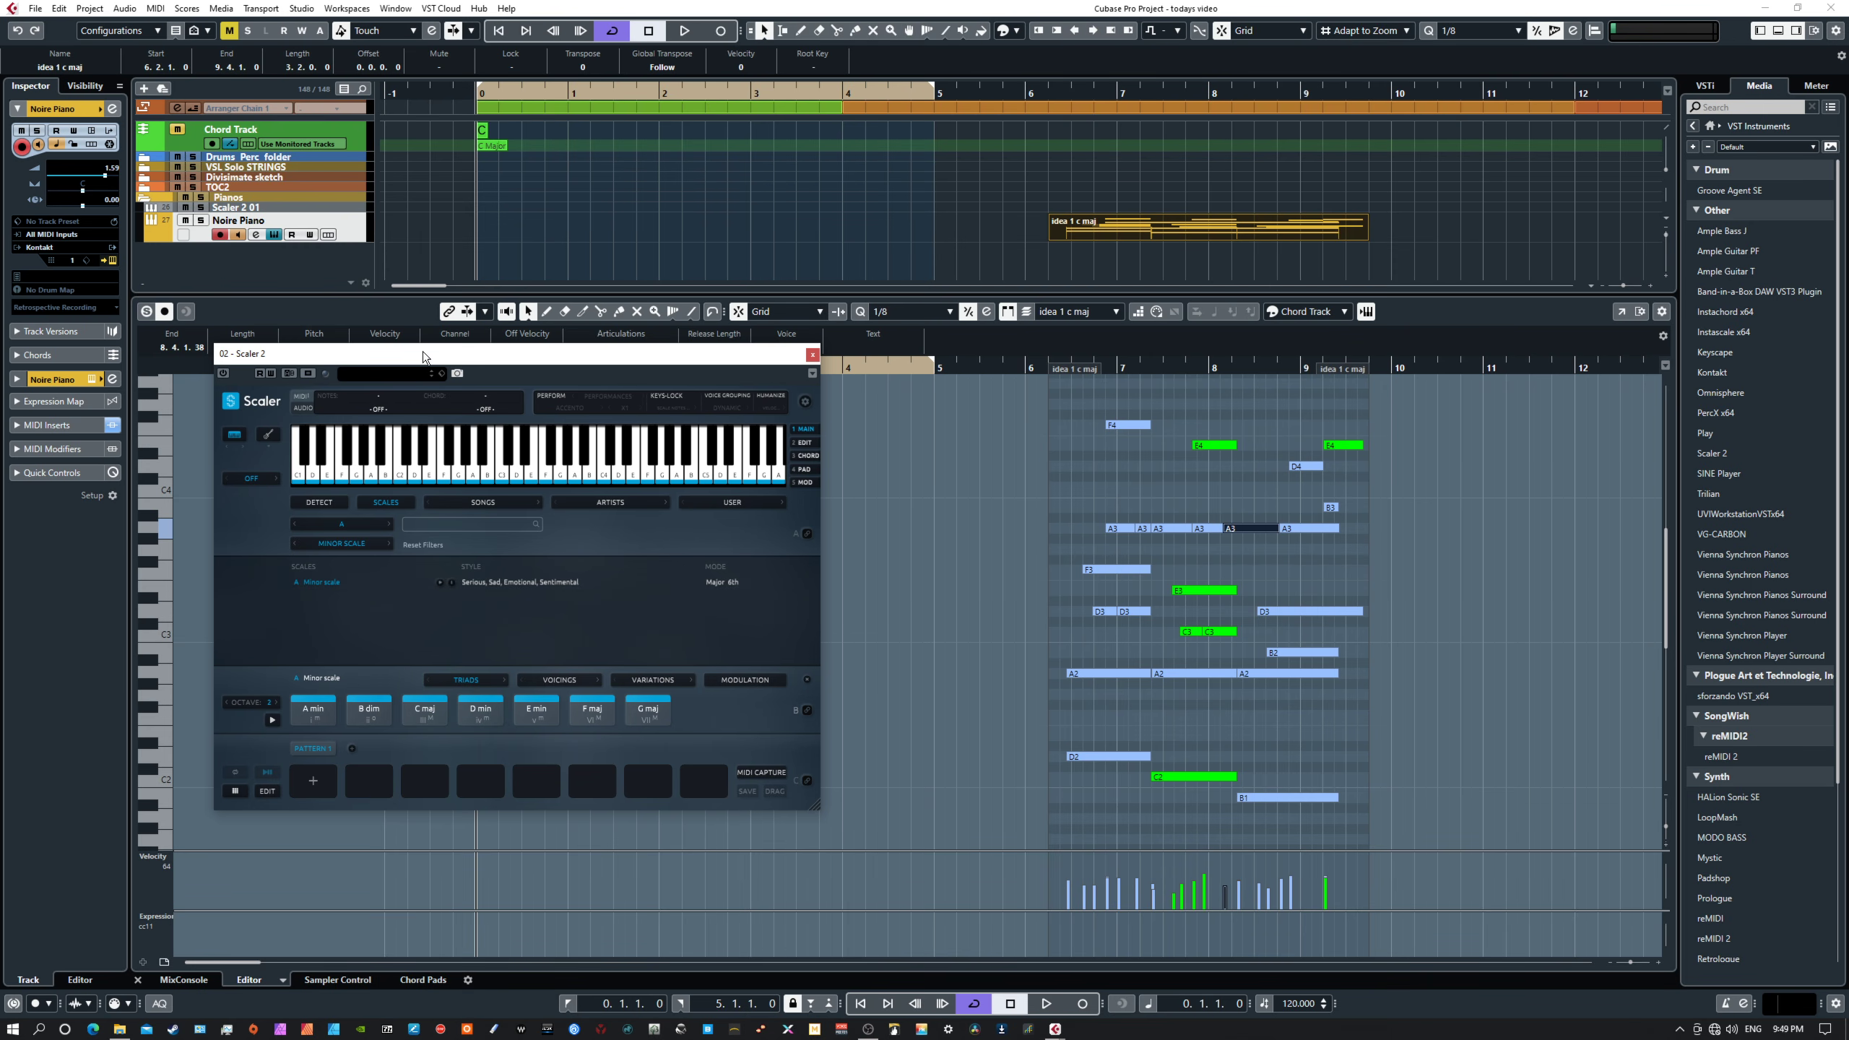
drag(421, 351, 0, 257)
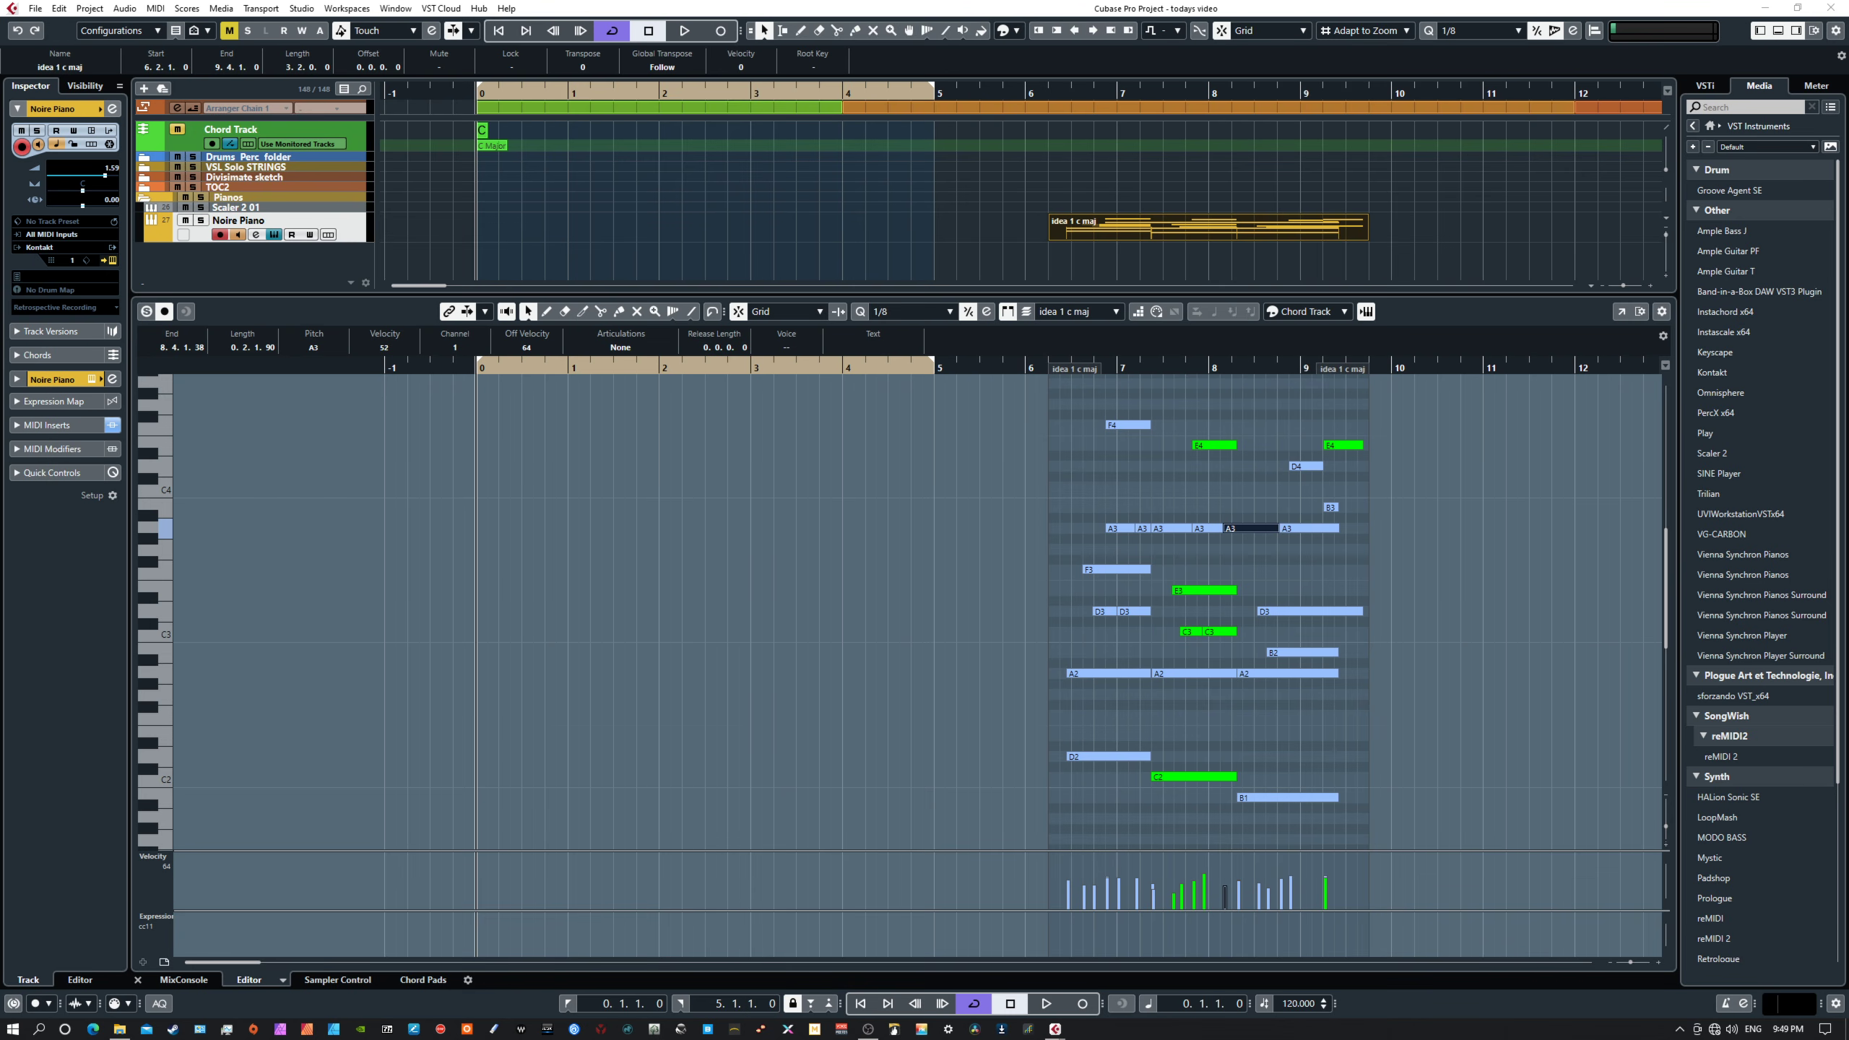
Show the long MIDI 01 part in the editor and audition it from bar 16 to about bar 27.
drag(1263, 166, 338, 166)
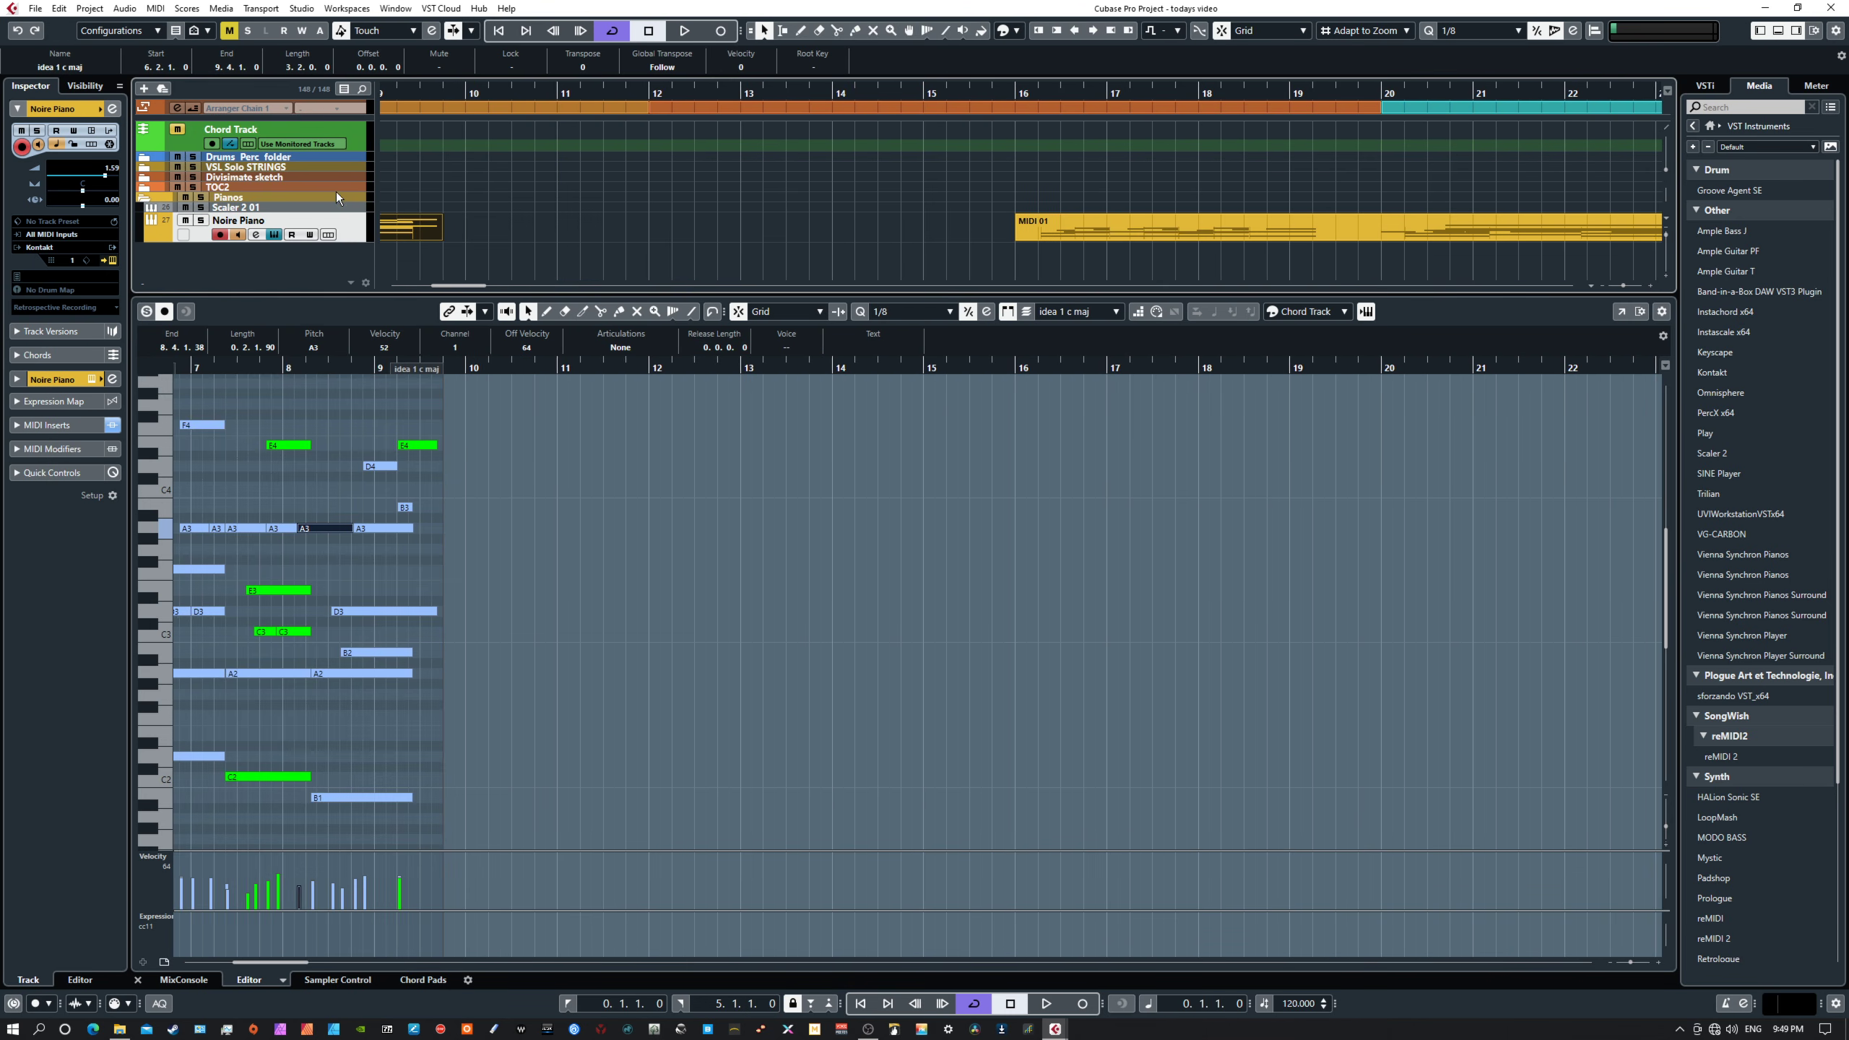
drag(1037, 165, 619, 172)
scroll(623, 146, right, 3)
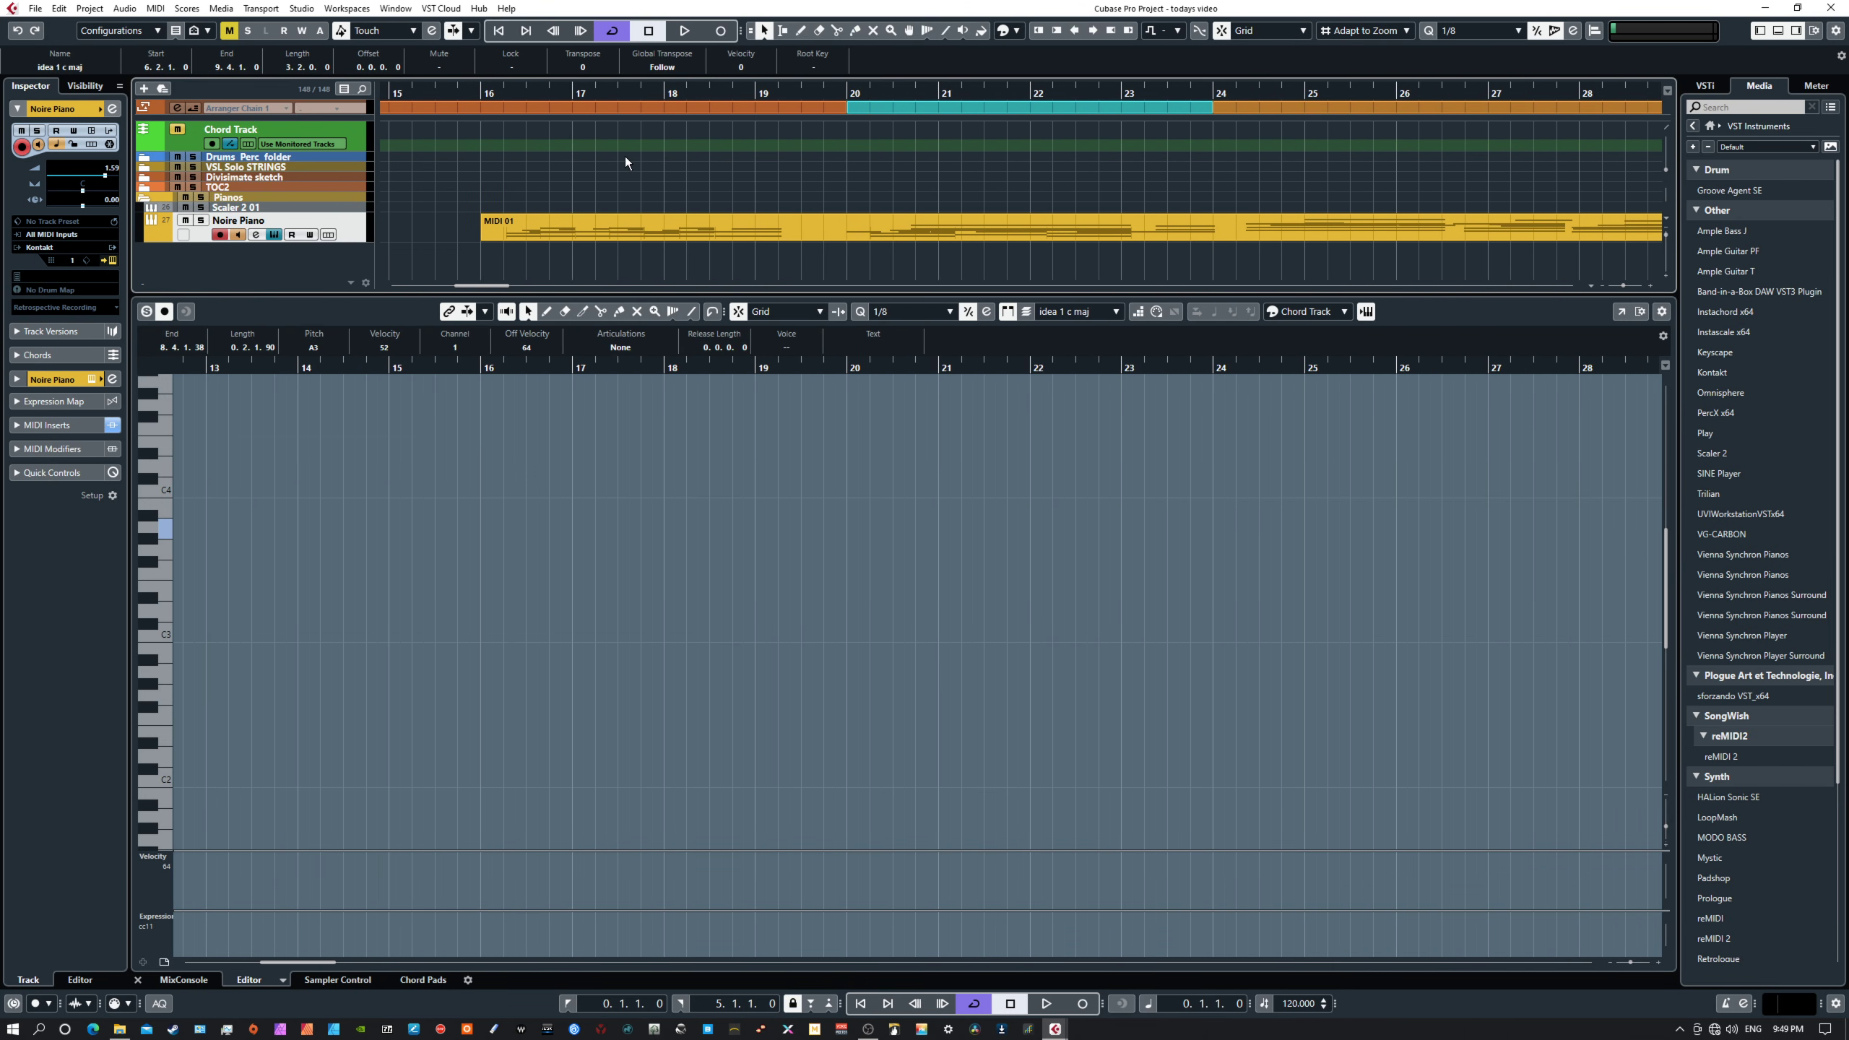
click(417, 93)
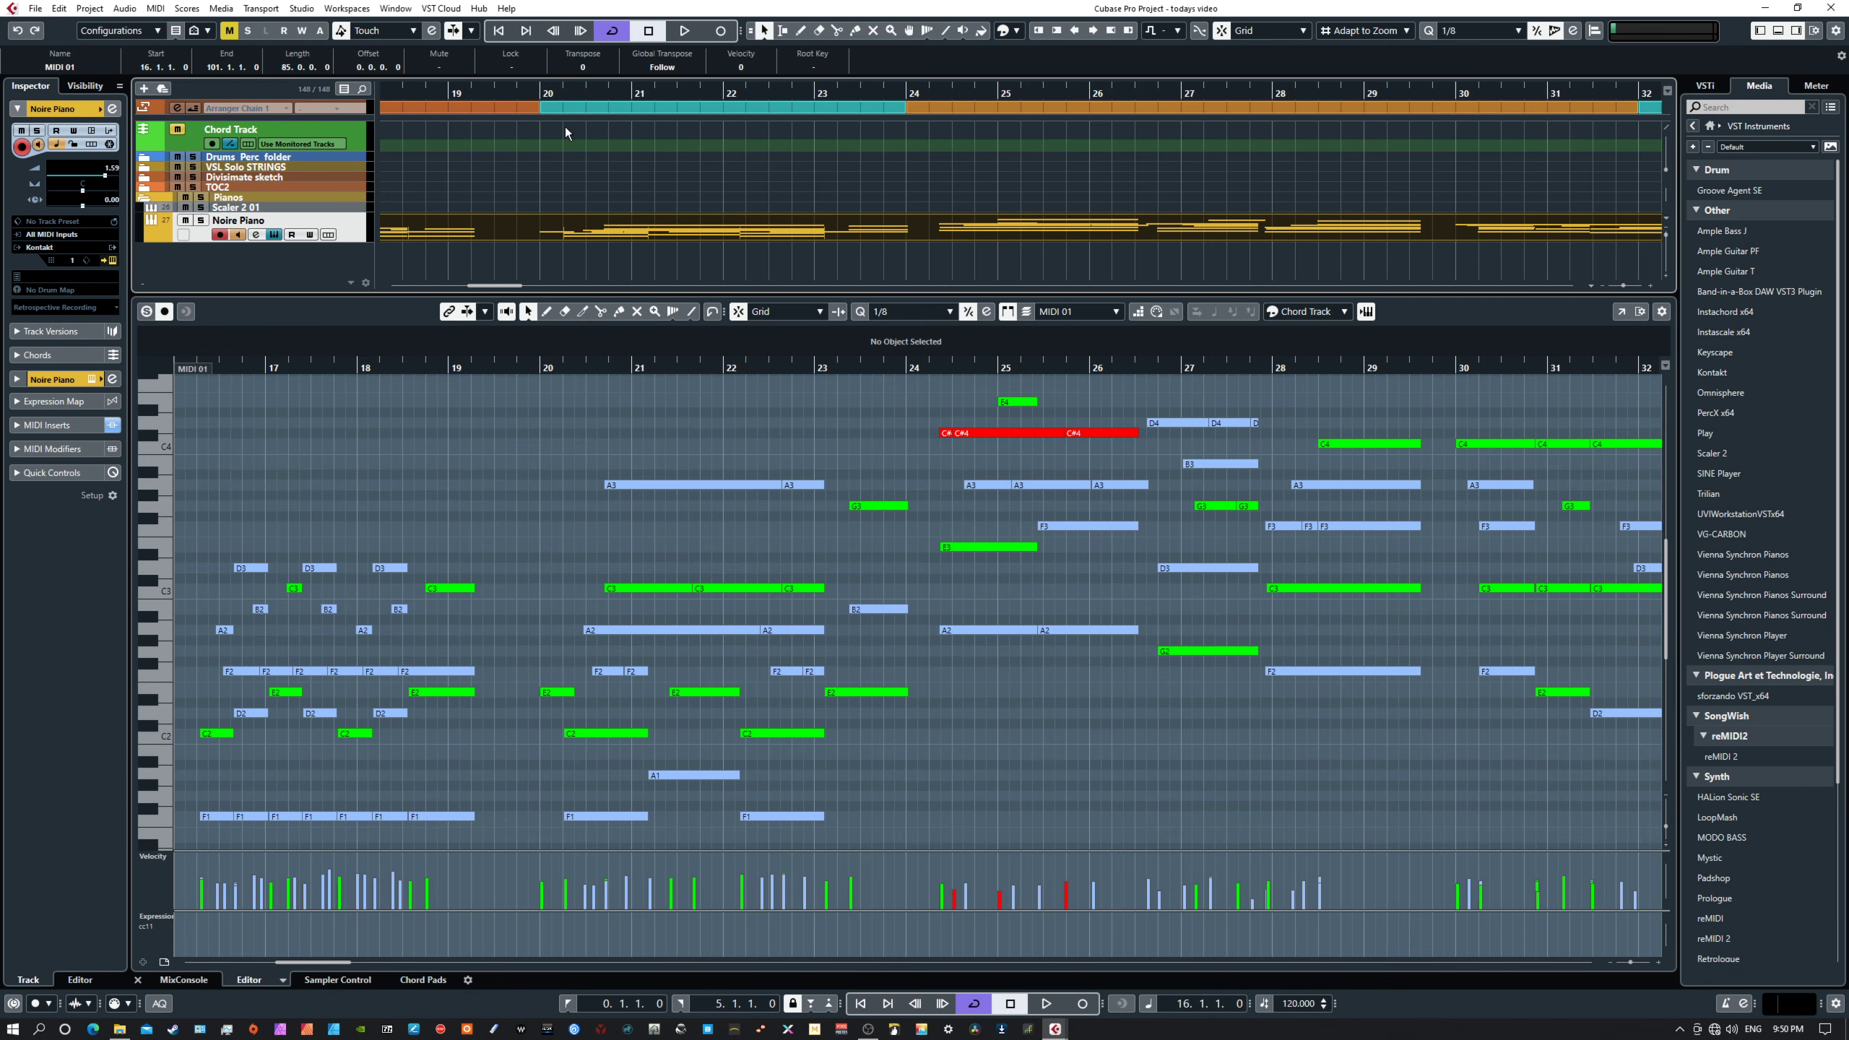
drag(505, 164, 708, 156)
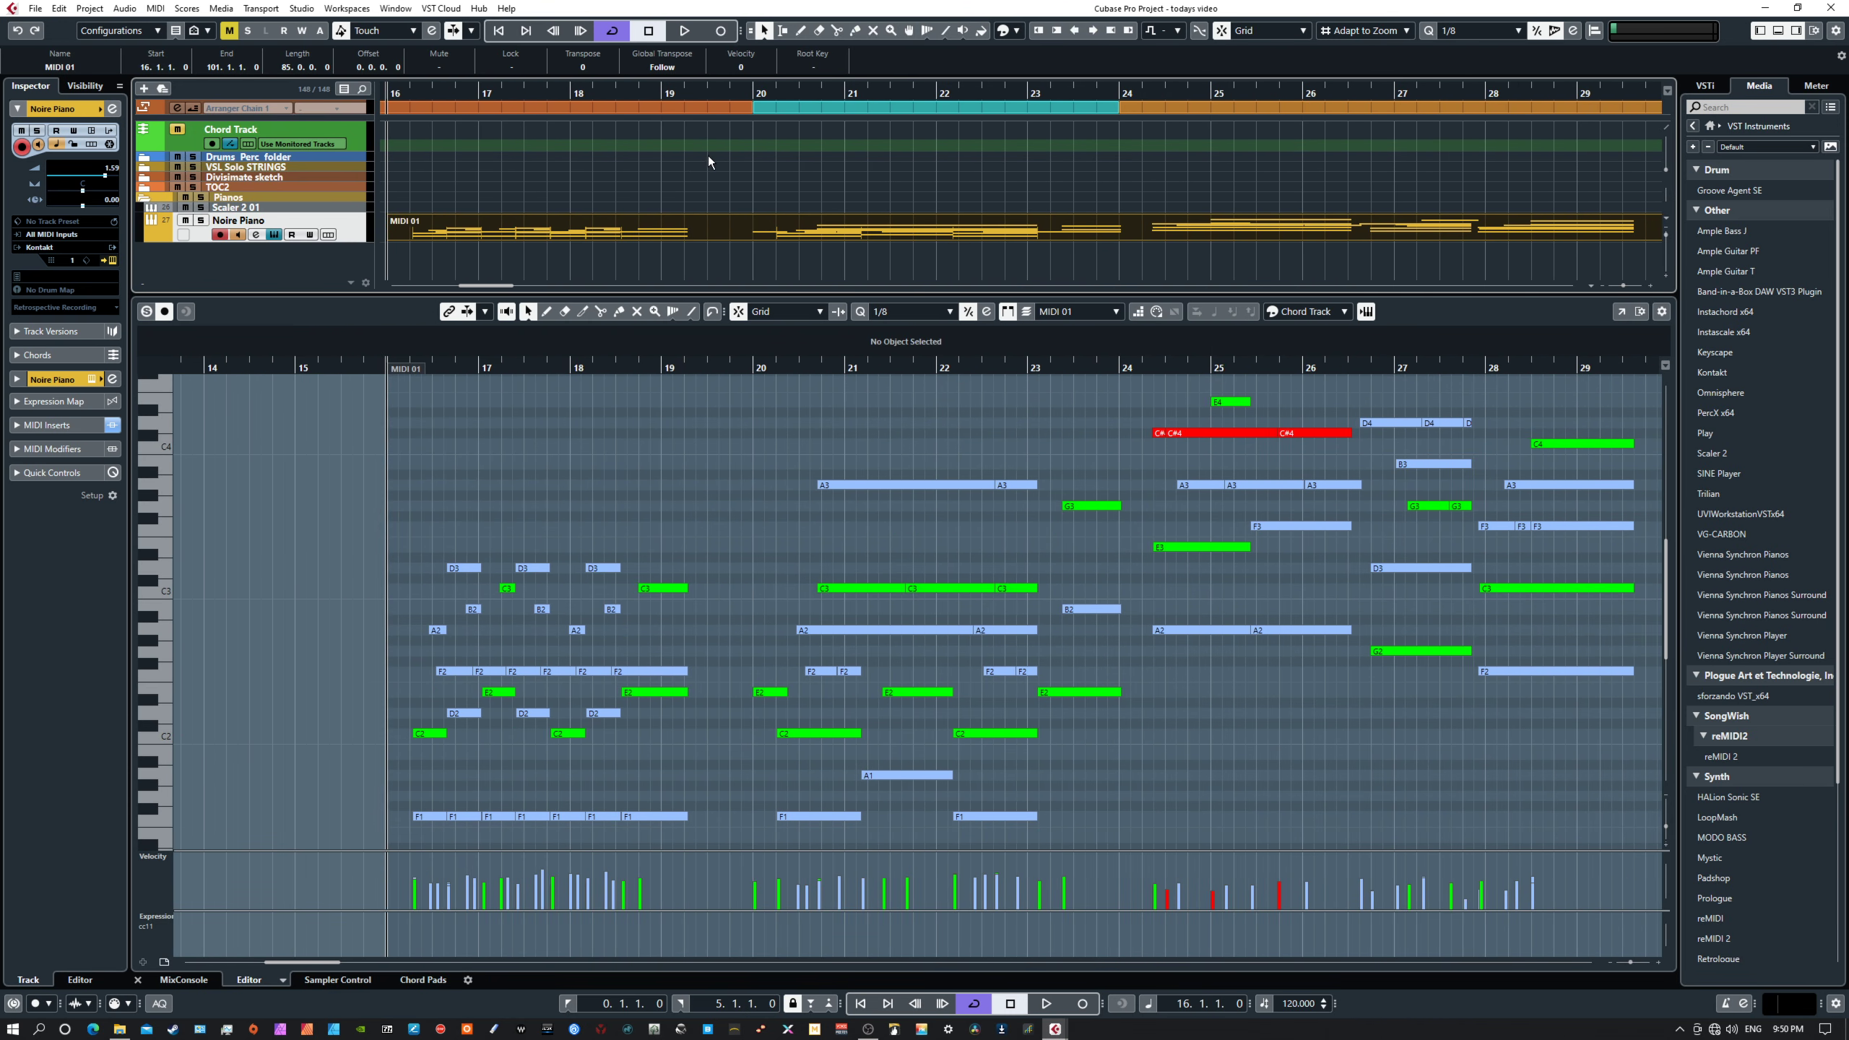
scroll(641, 481, down, 3)
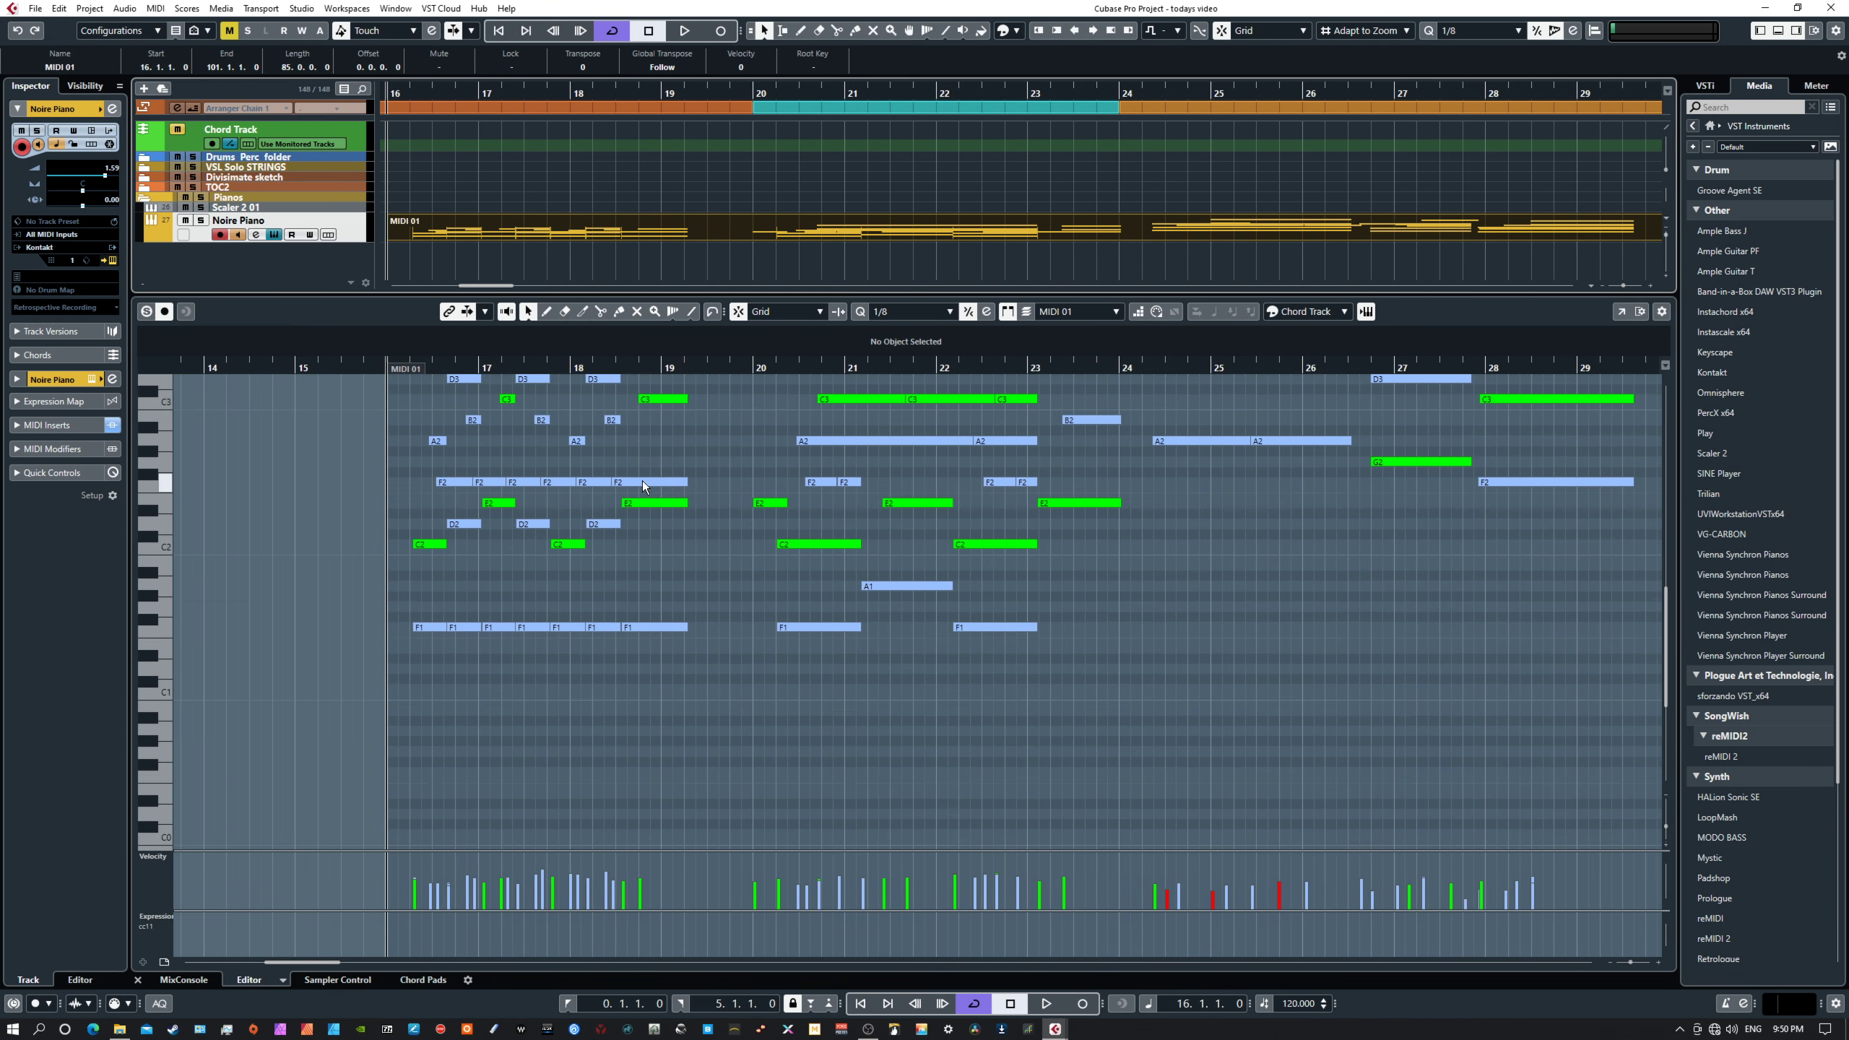
key(space)
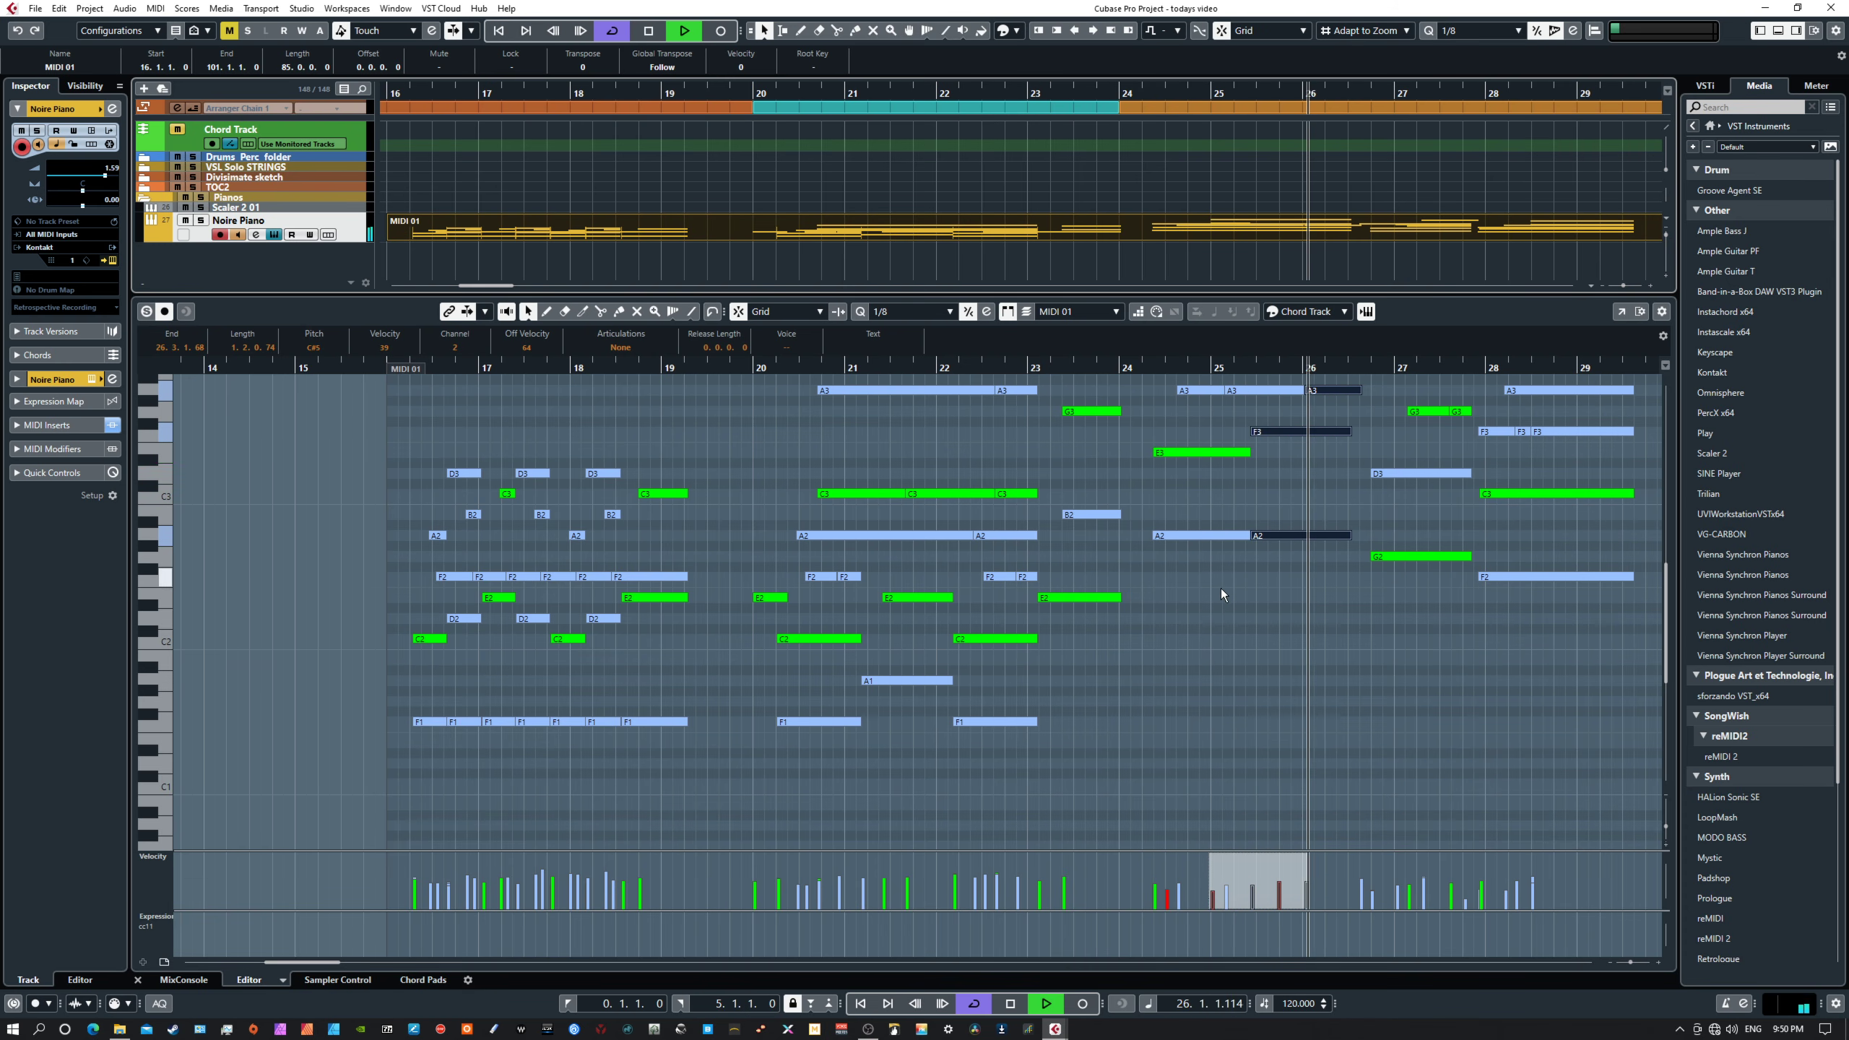
drag(1232, 596, 560, 776)
drag(886, 615, 835, 661)
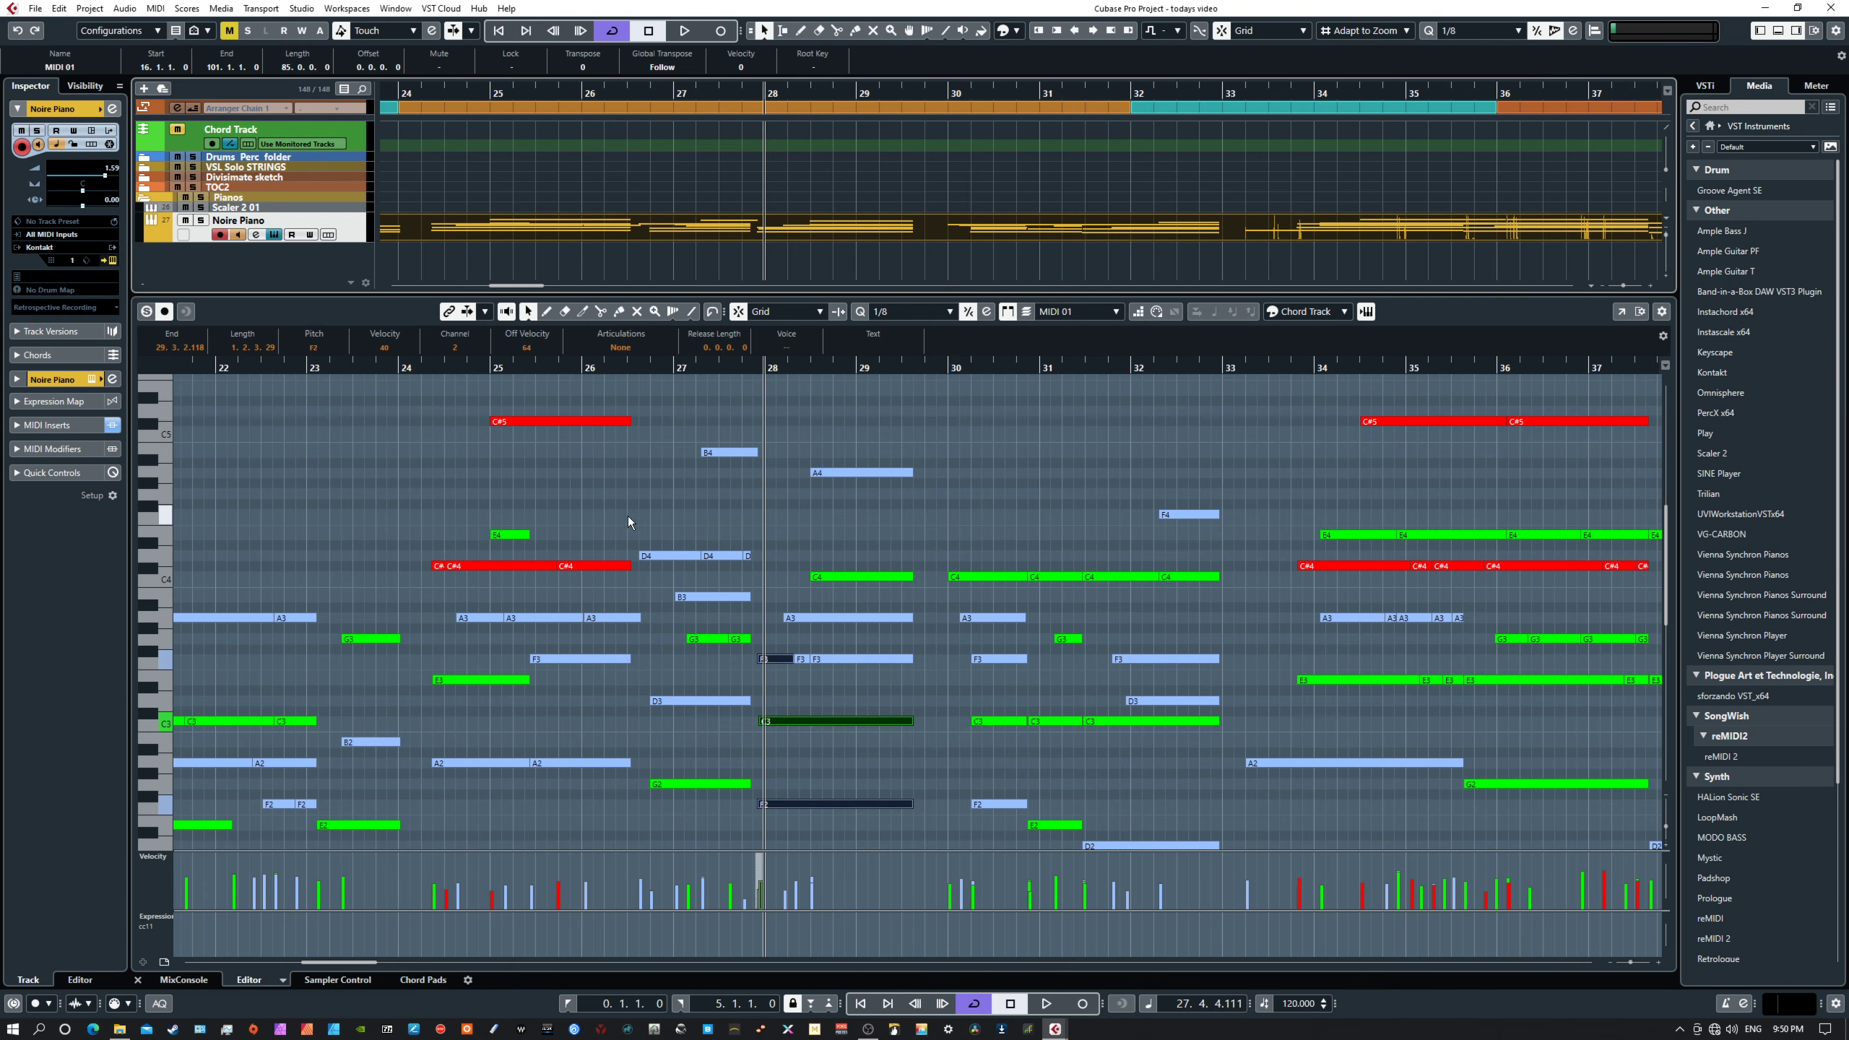
Resume playback of the MIDI 01 part from about bar 27 and enlarge the note editor's height.
key(space)
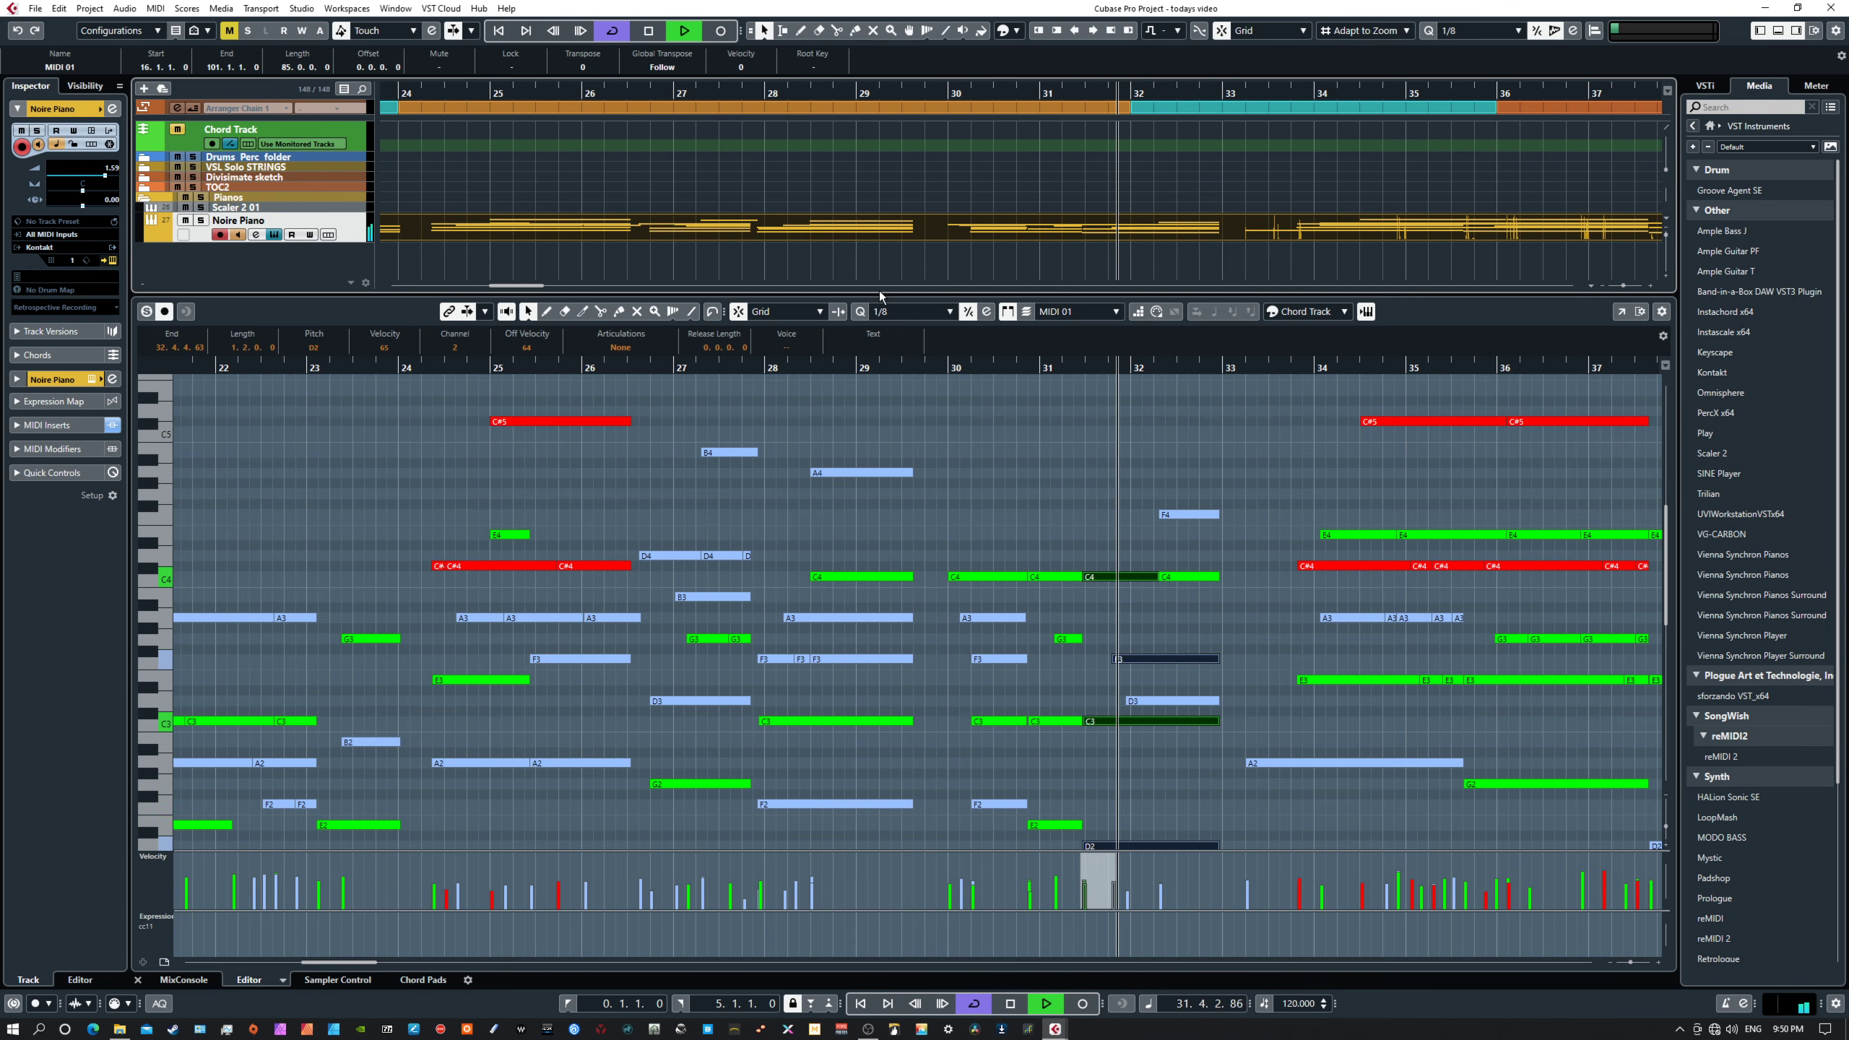
drag(877, 291, 859, 215)
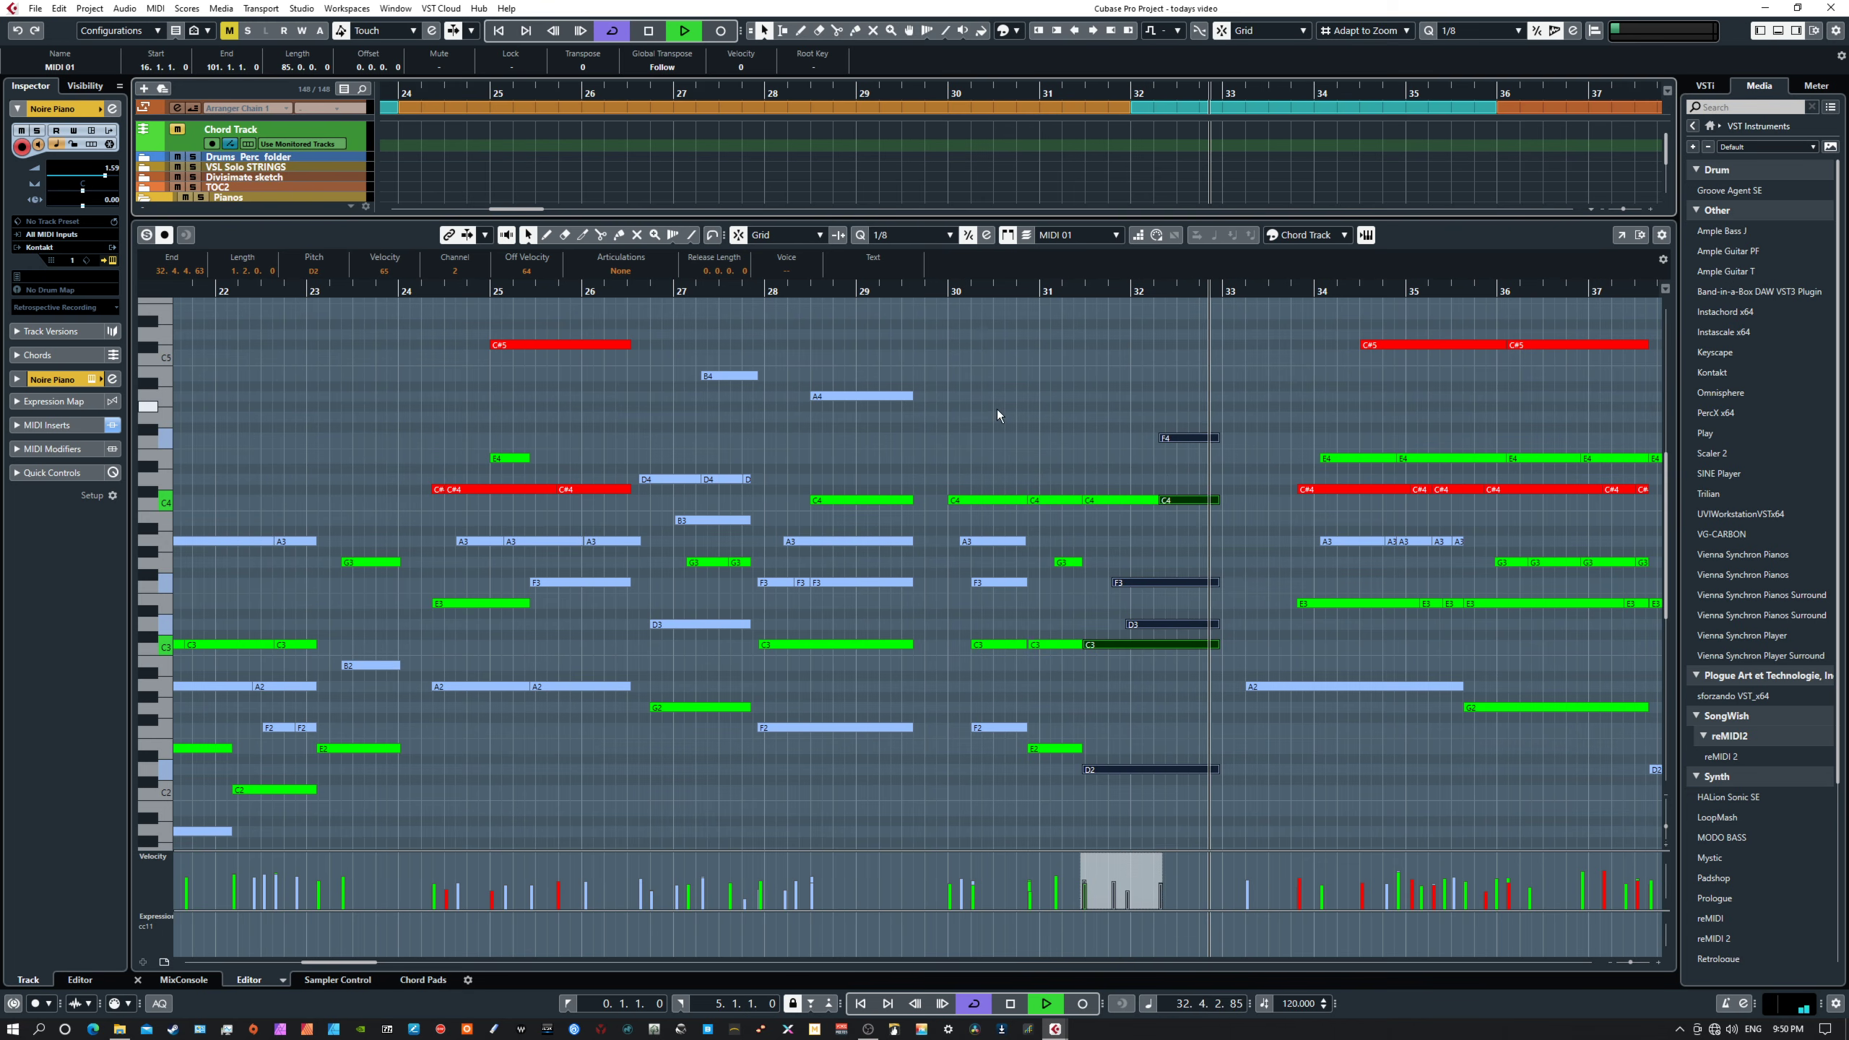
drag(992, 411, 338, 456)
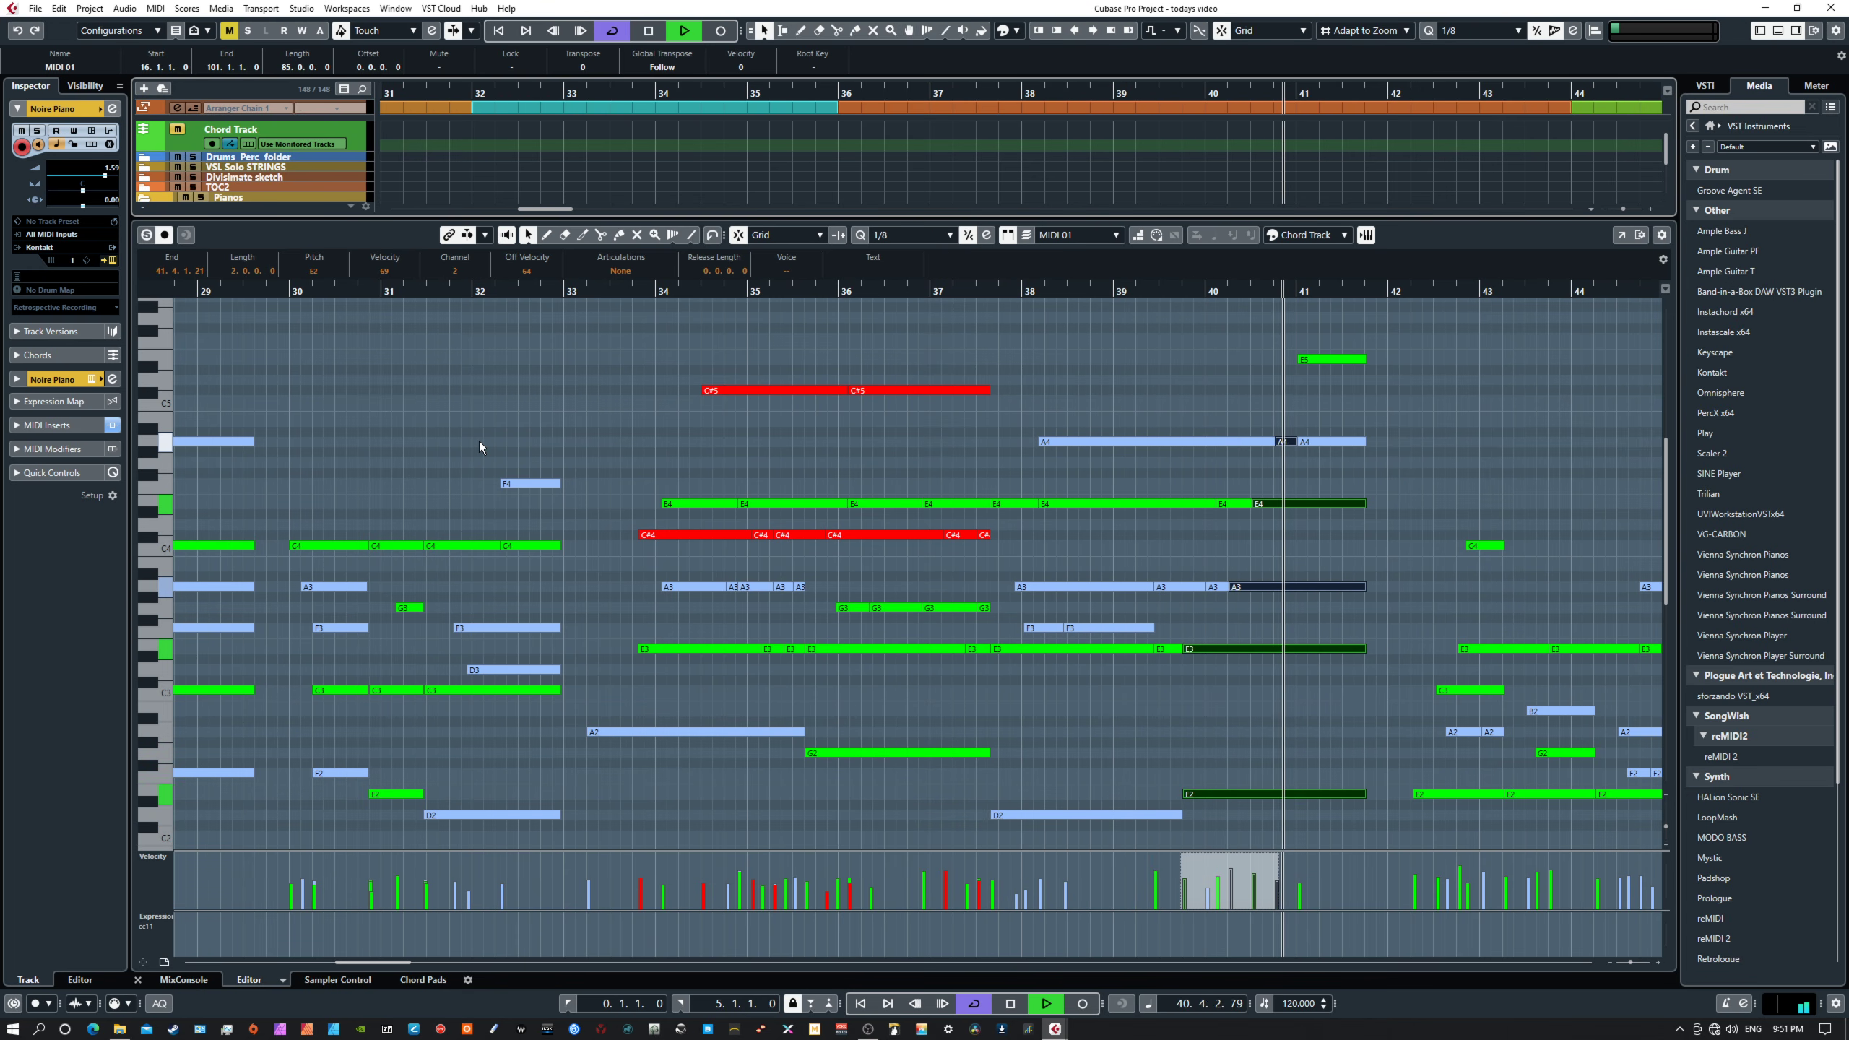
Listen through the rest of the MIDI 01 improvisation to its end at bar 101, keeping the sounding notes in view.
drag(1211, 403, 390, 322)
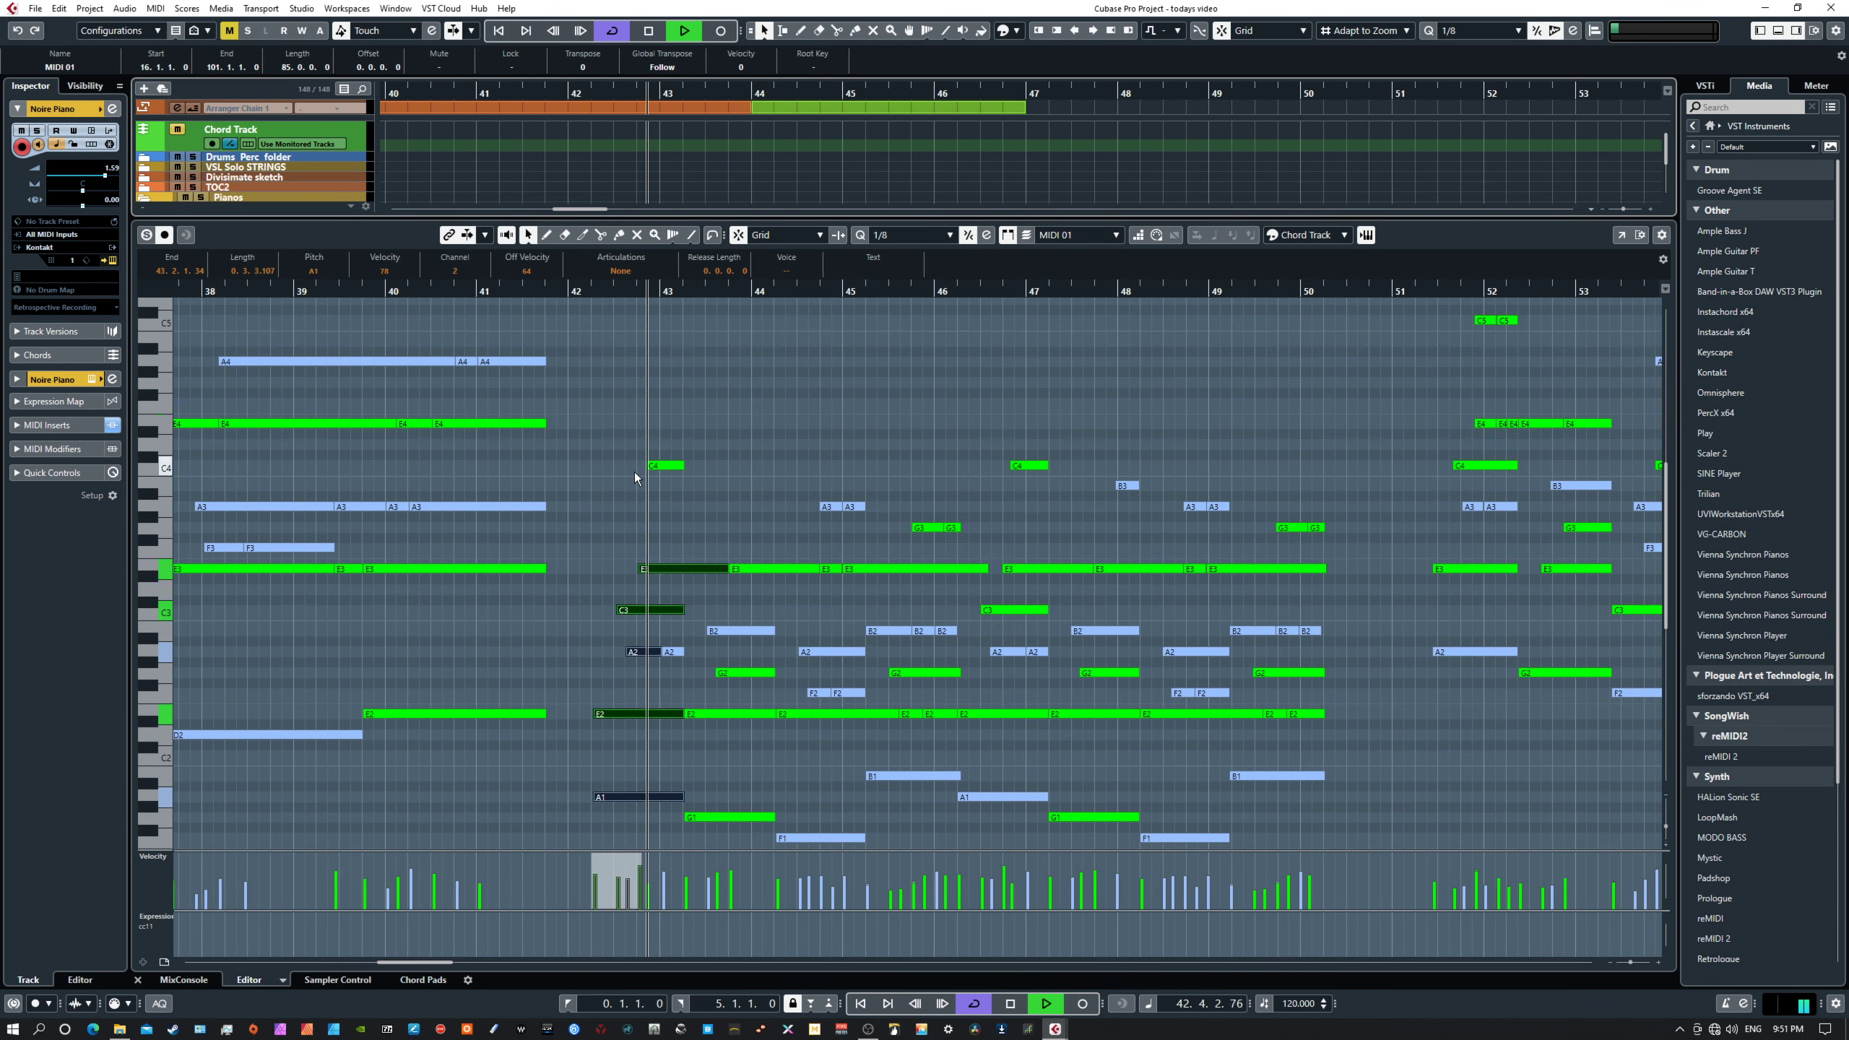
scroll(634, 471, down, 3)
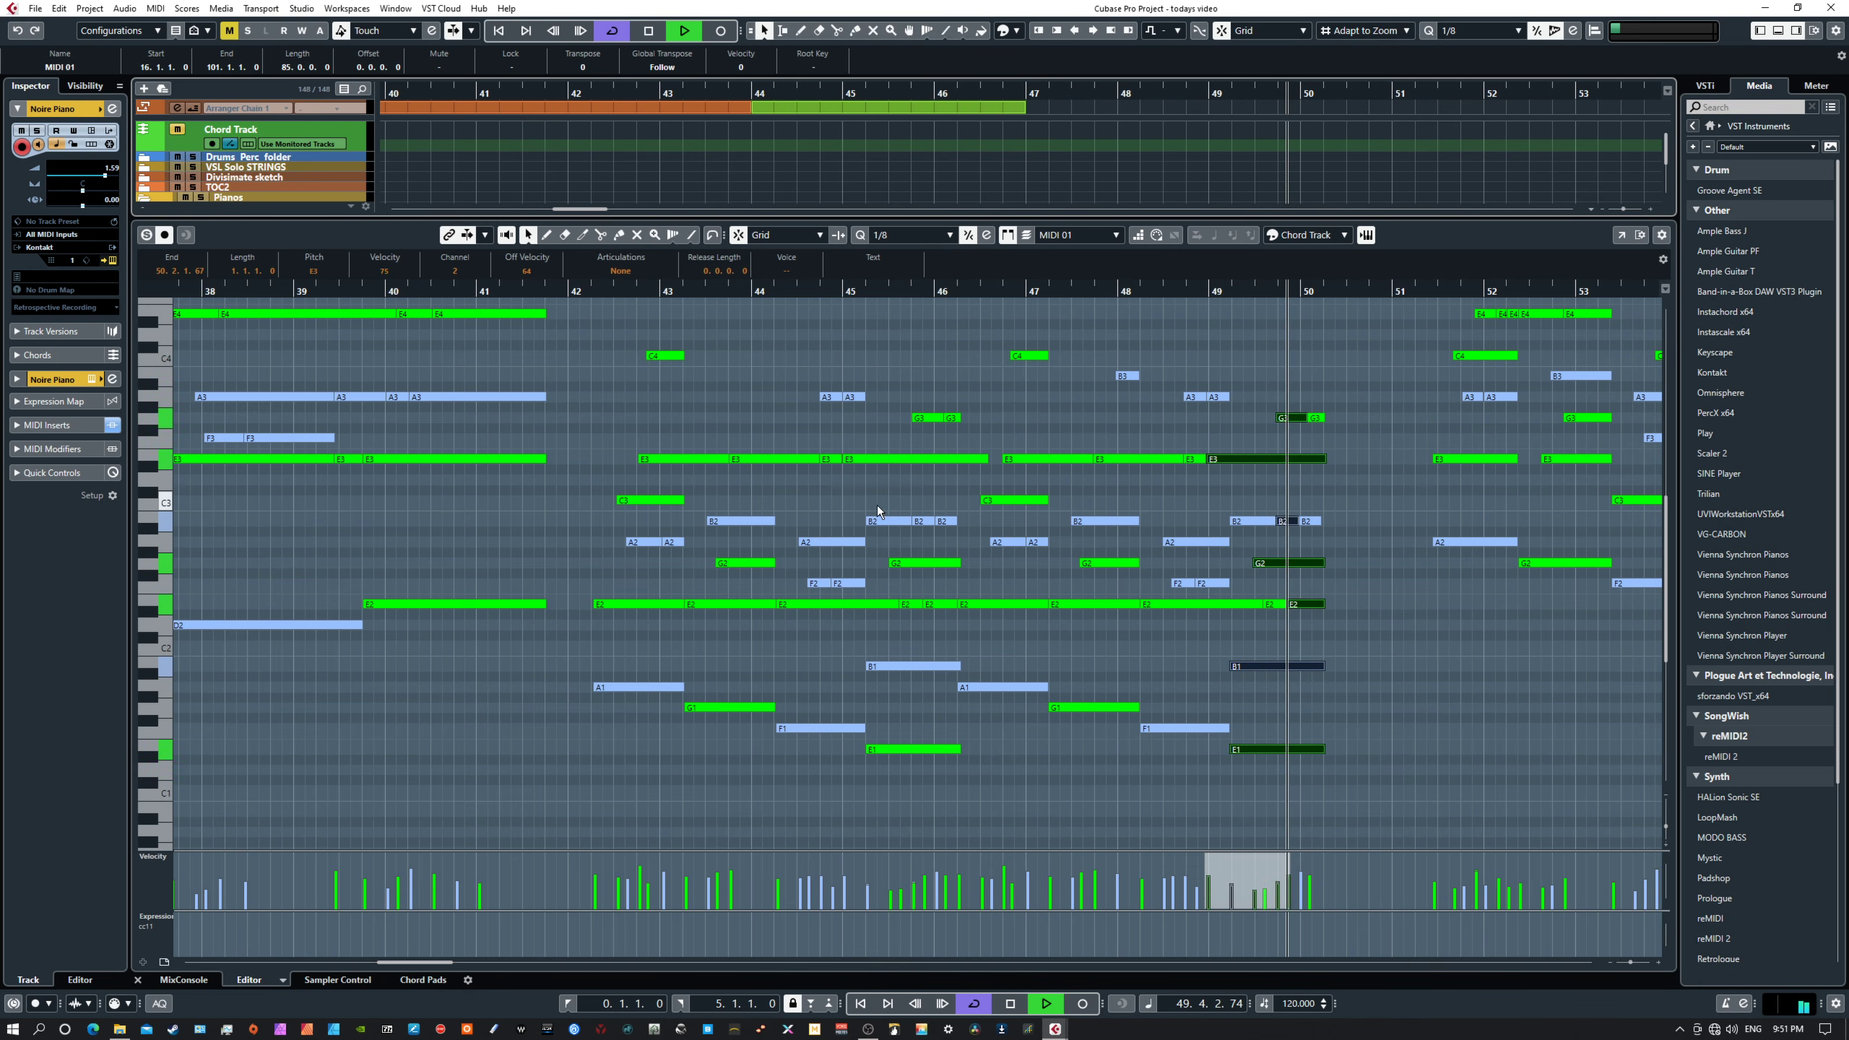
drag(1213, 350, 165, 537)
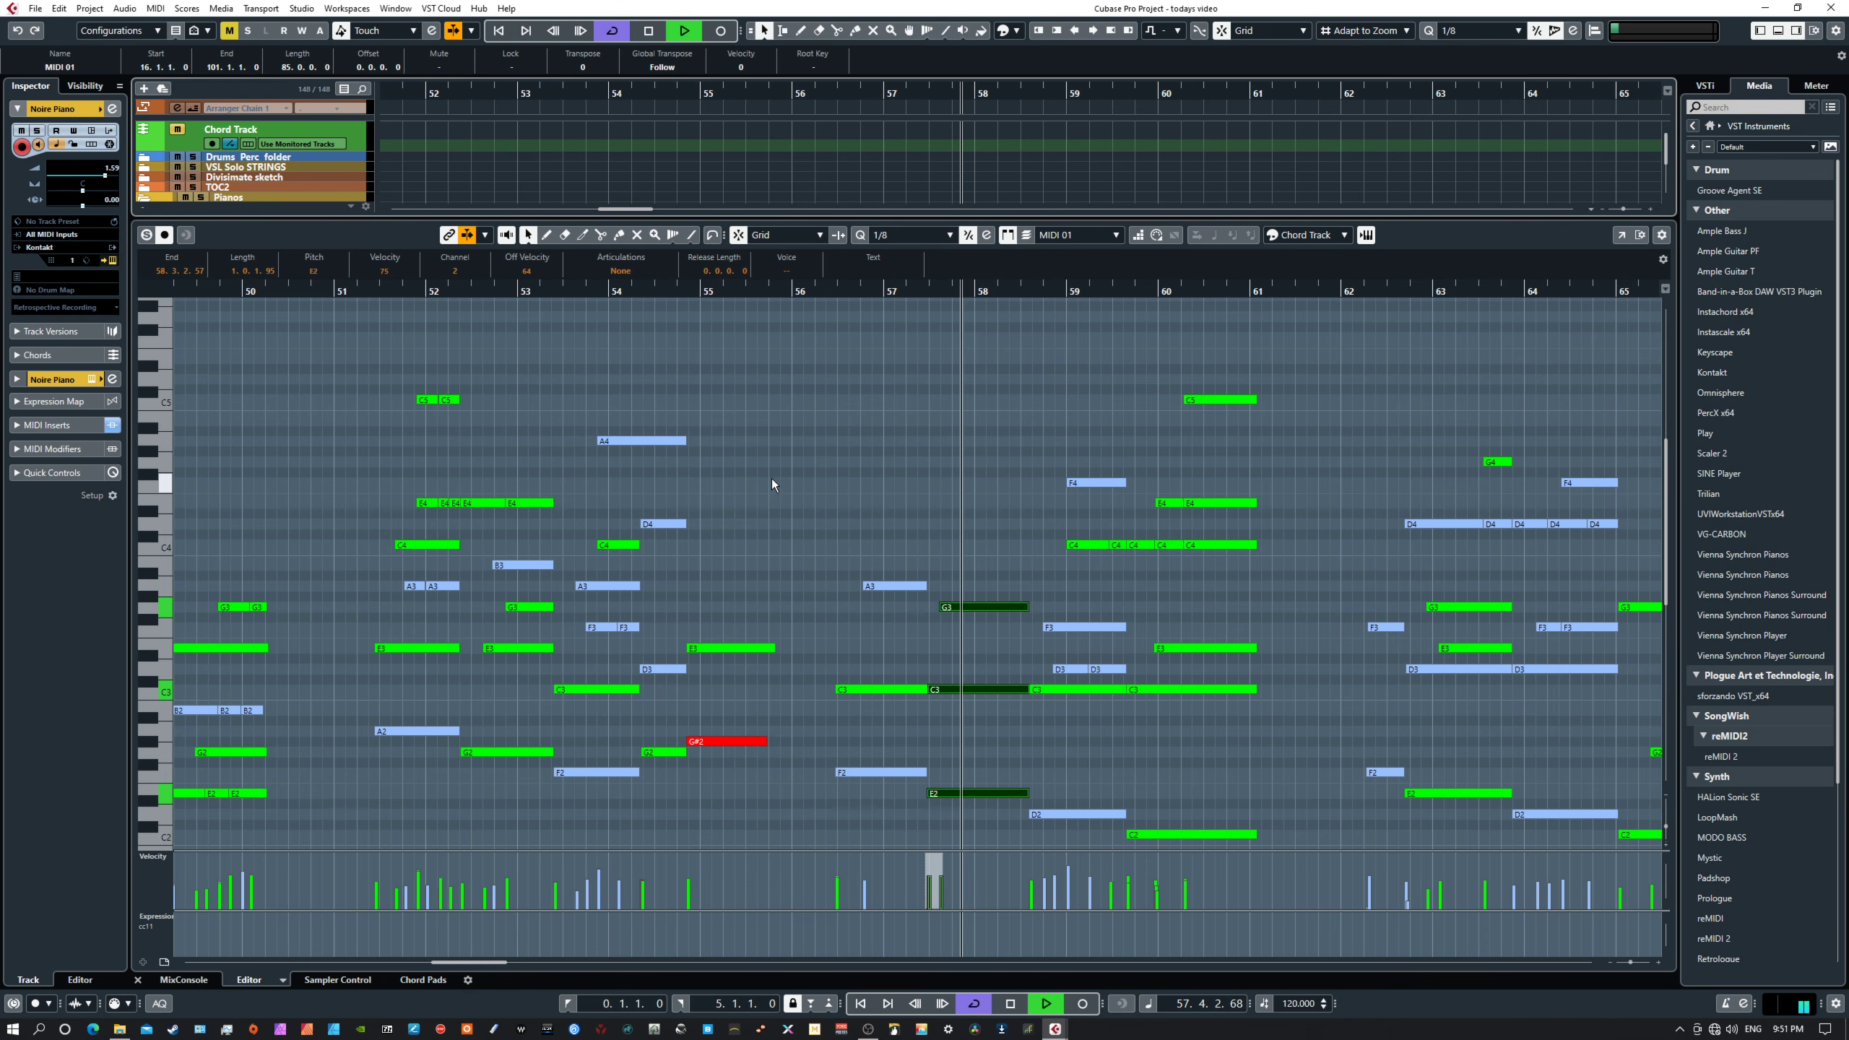
drag(805, 471, 292, 402)
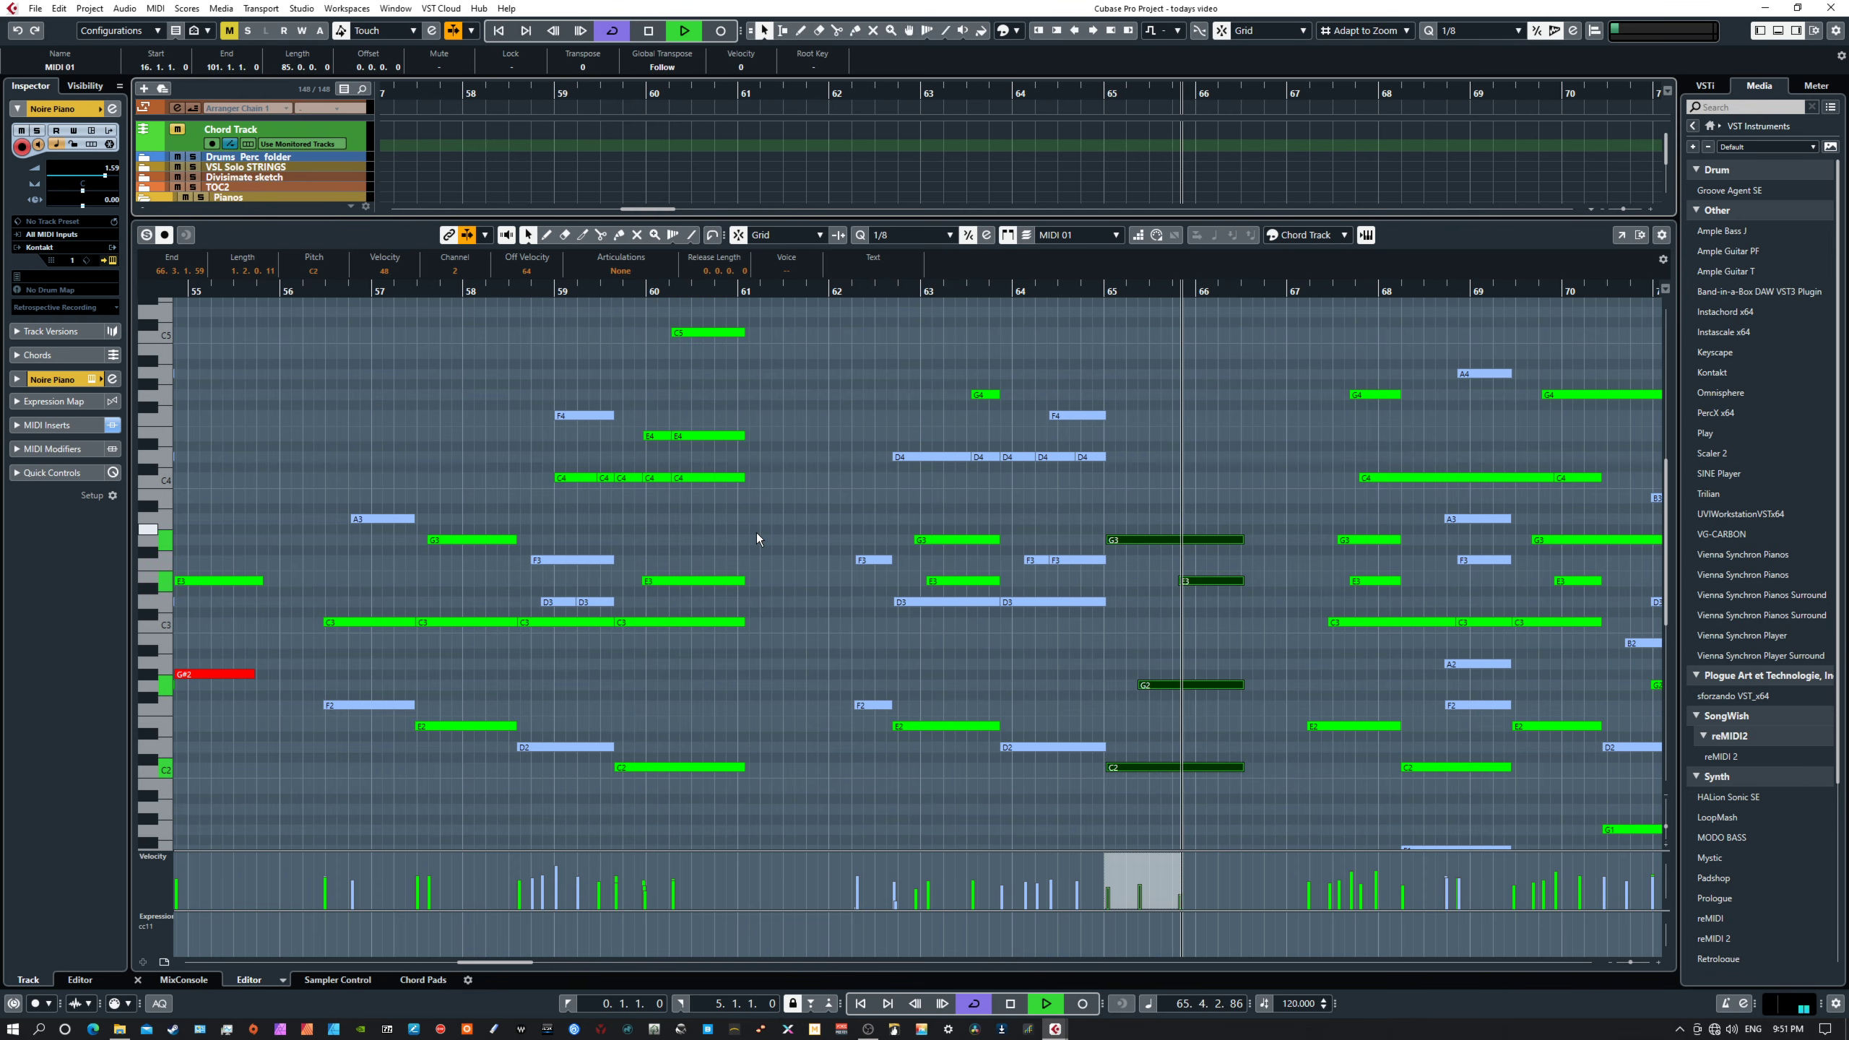
drag(820, 471, 0, 464)
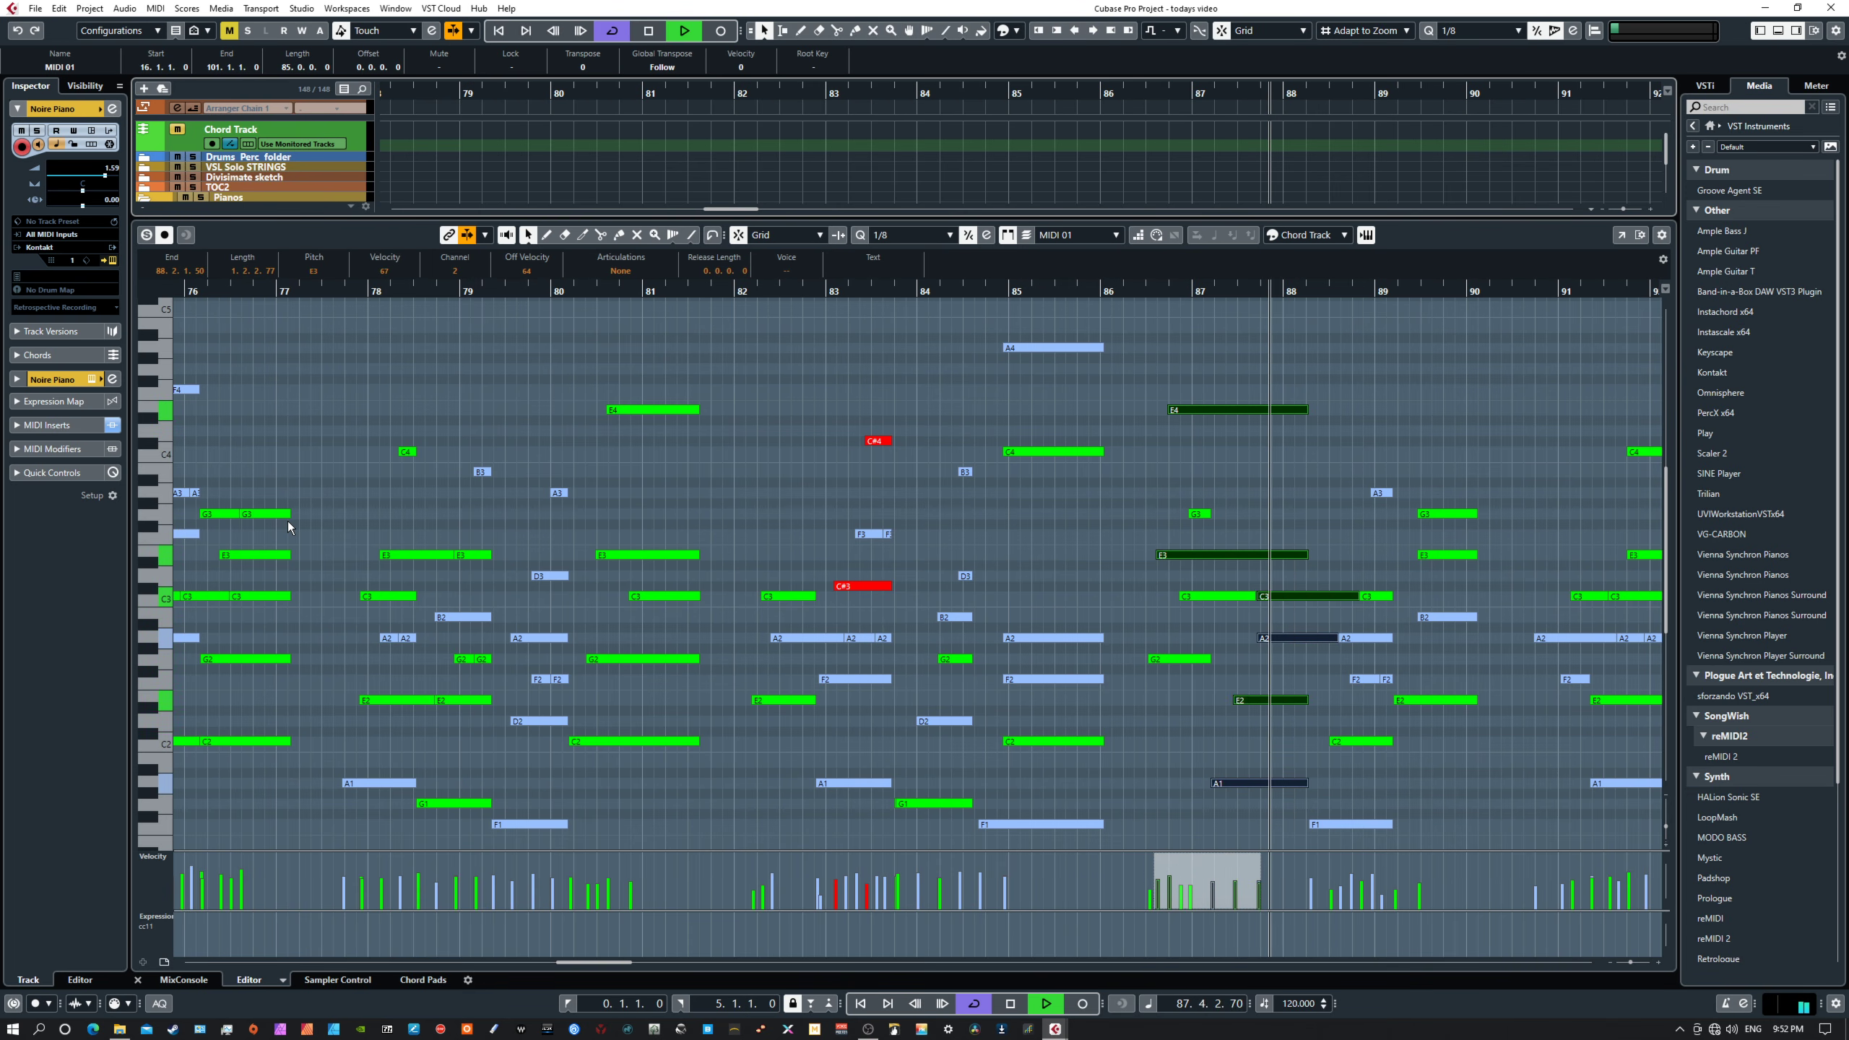
drag(795, 519, 0, 445)
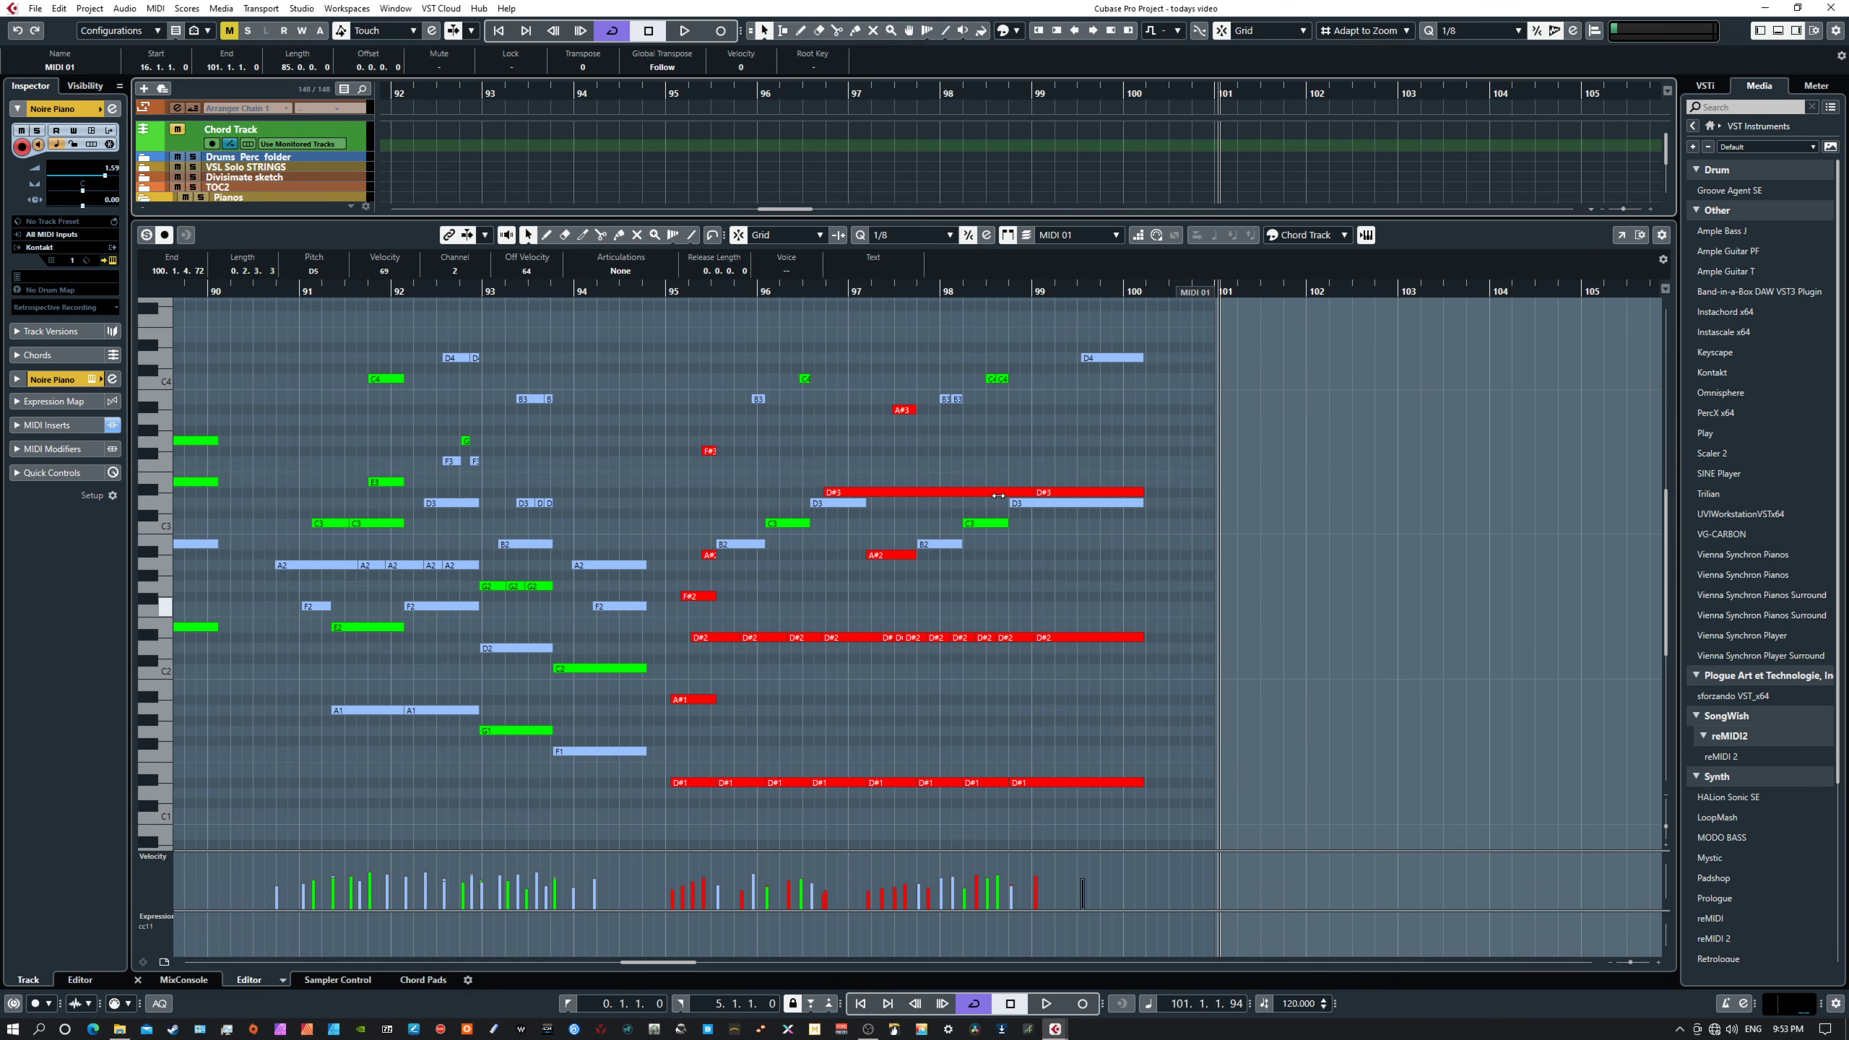
Review the notes in the closing bars of MIDI 01, from about bar 86 to bar 101.
drag(647, 394, 1014, 419)
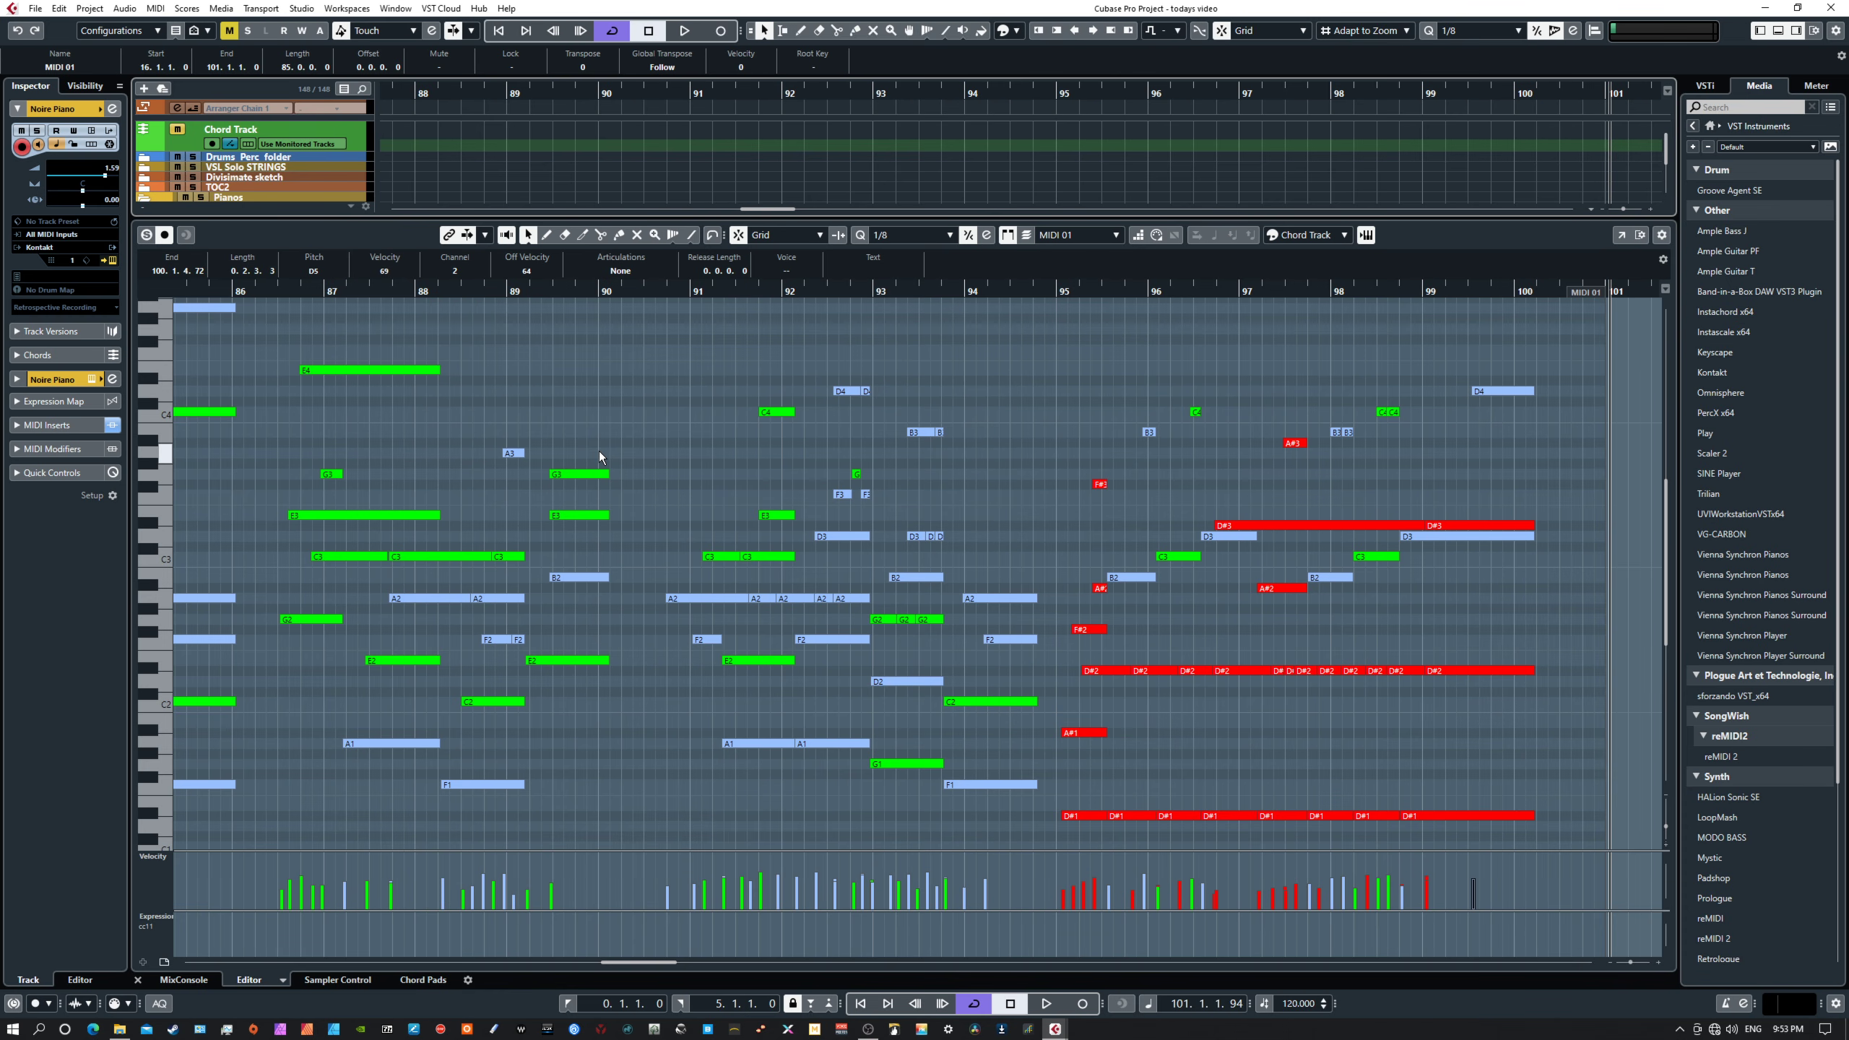
drag(722, 433, 670, 450)
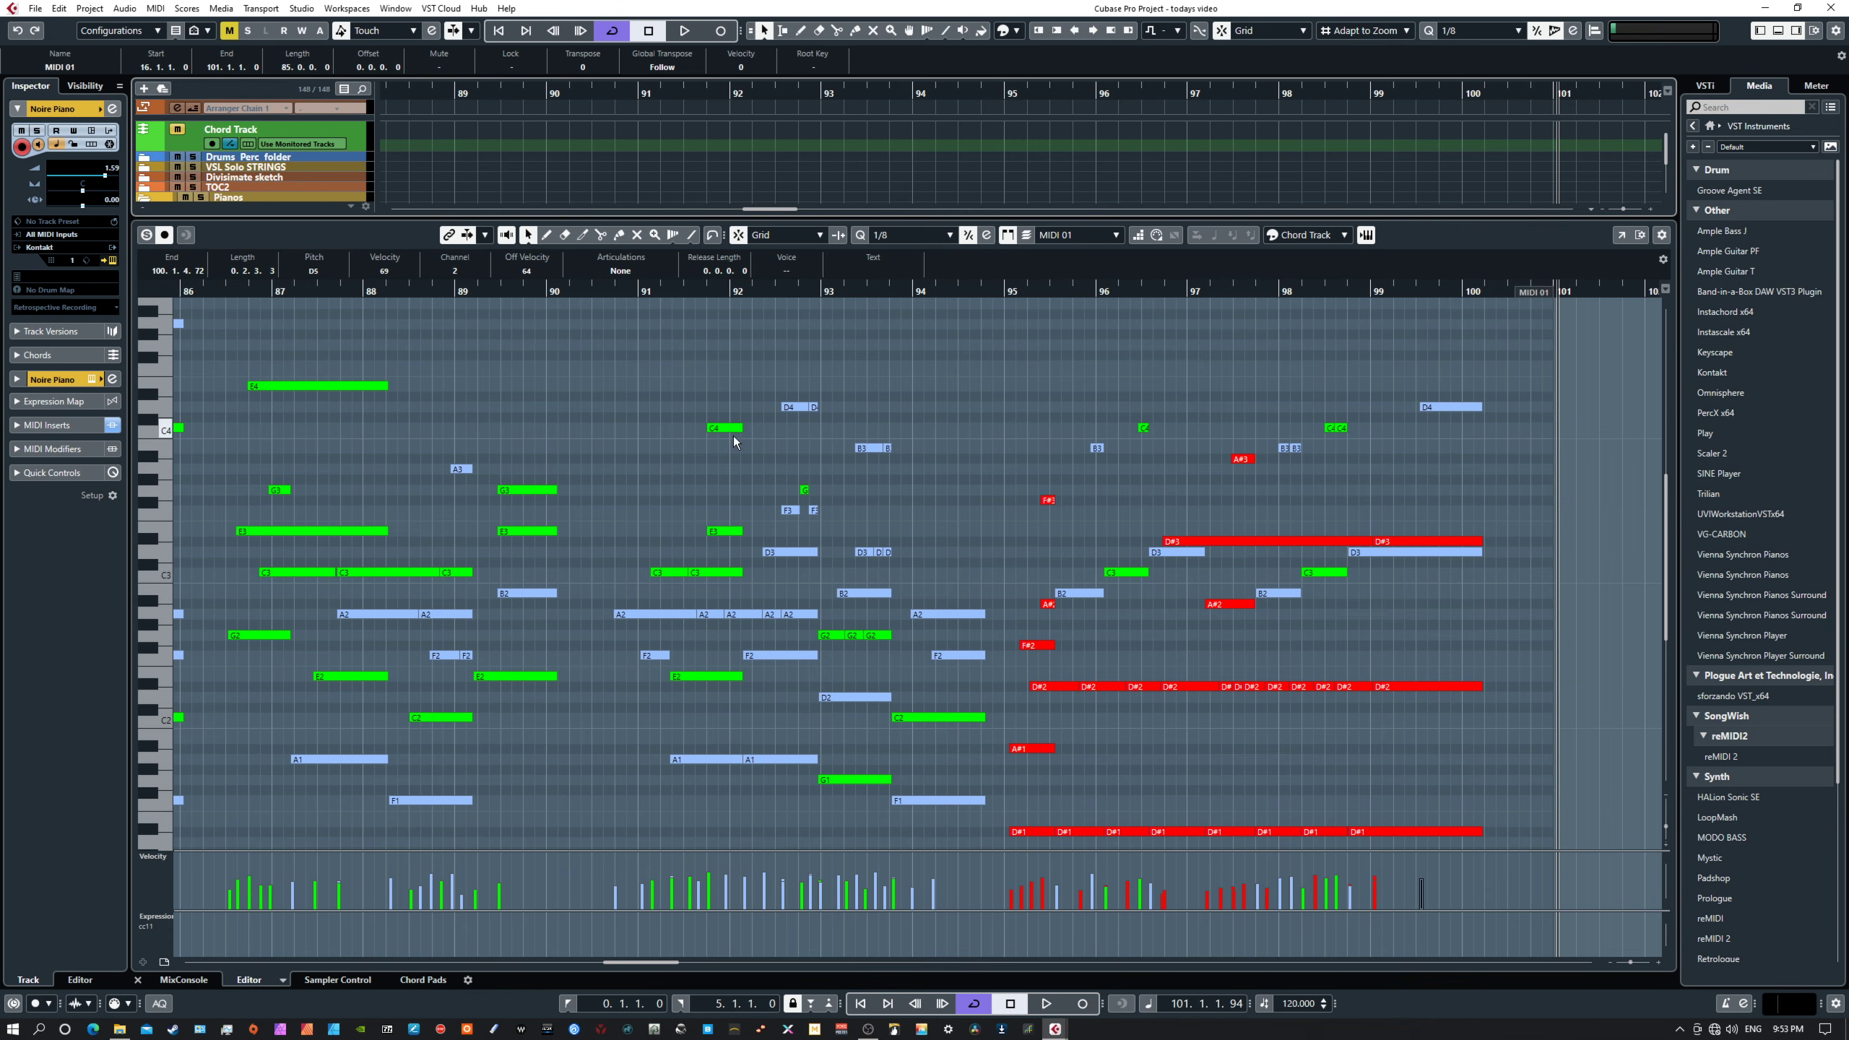
drag(939, 436, 541, 416)
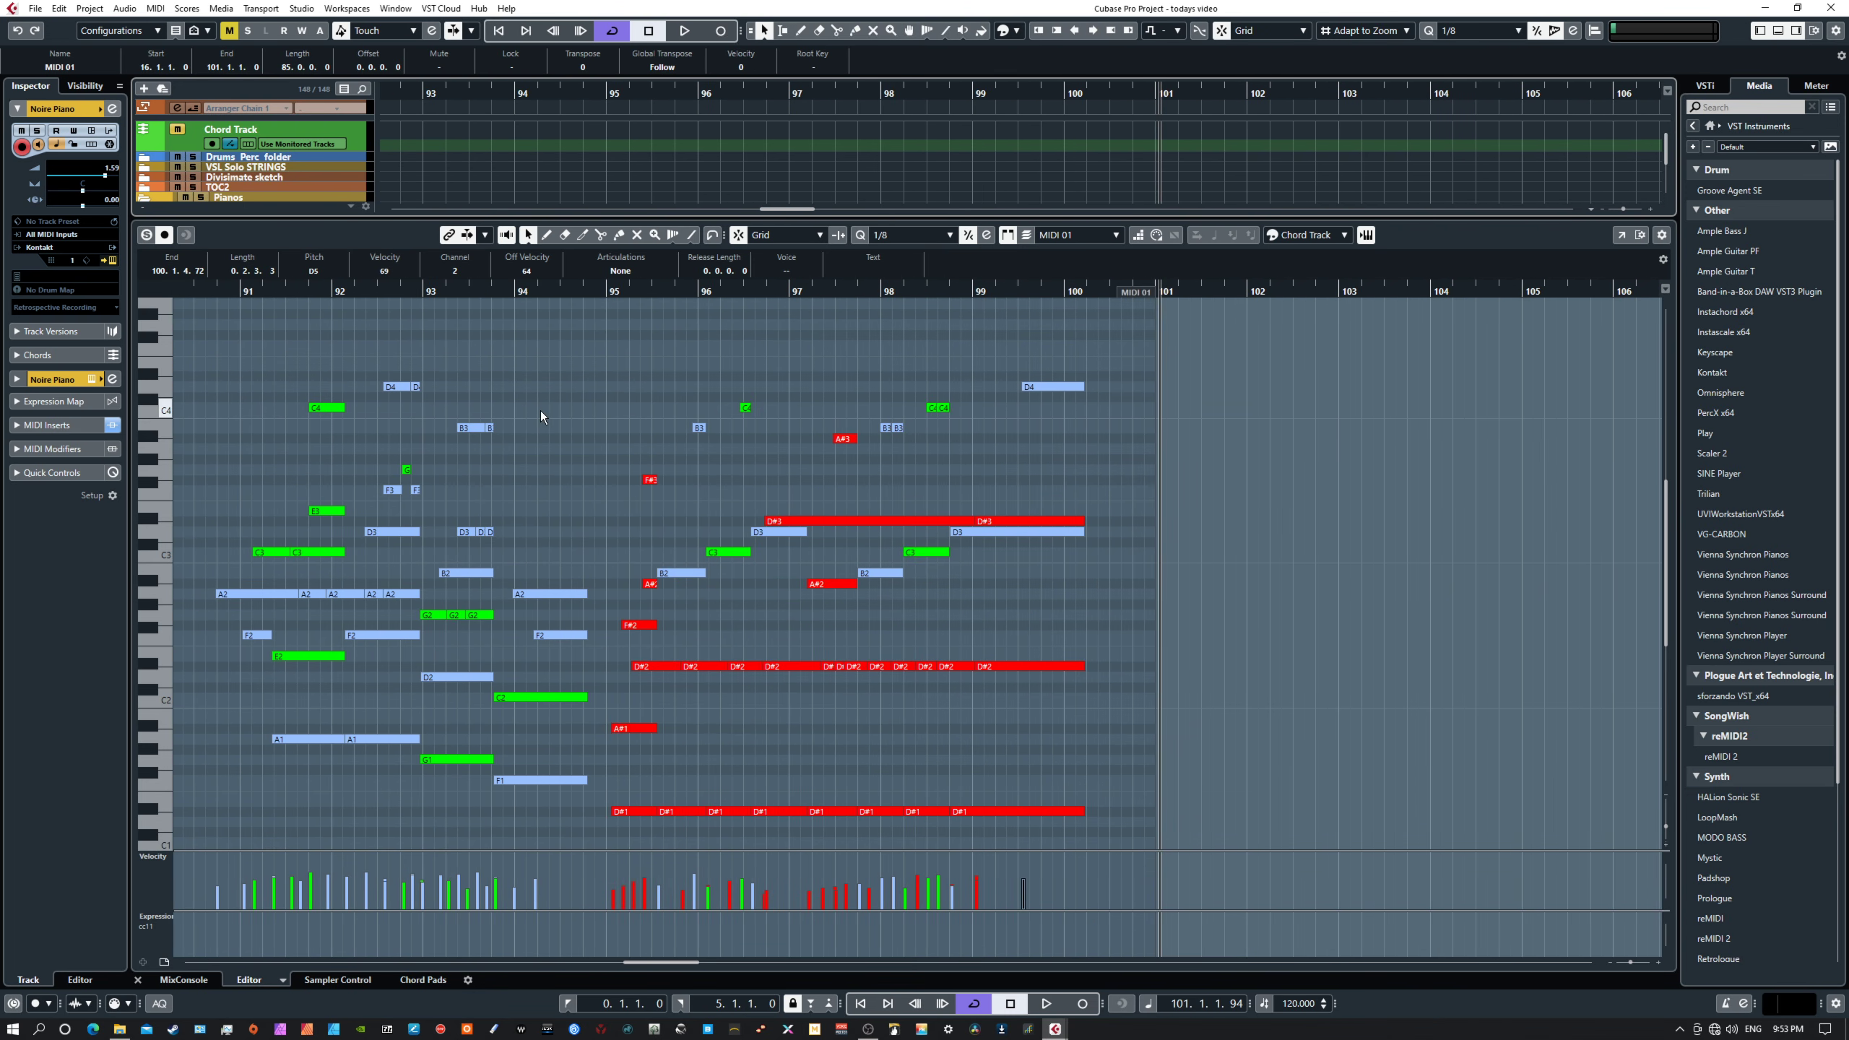